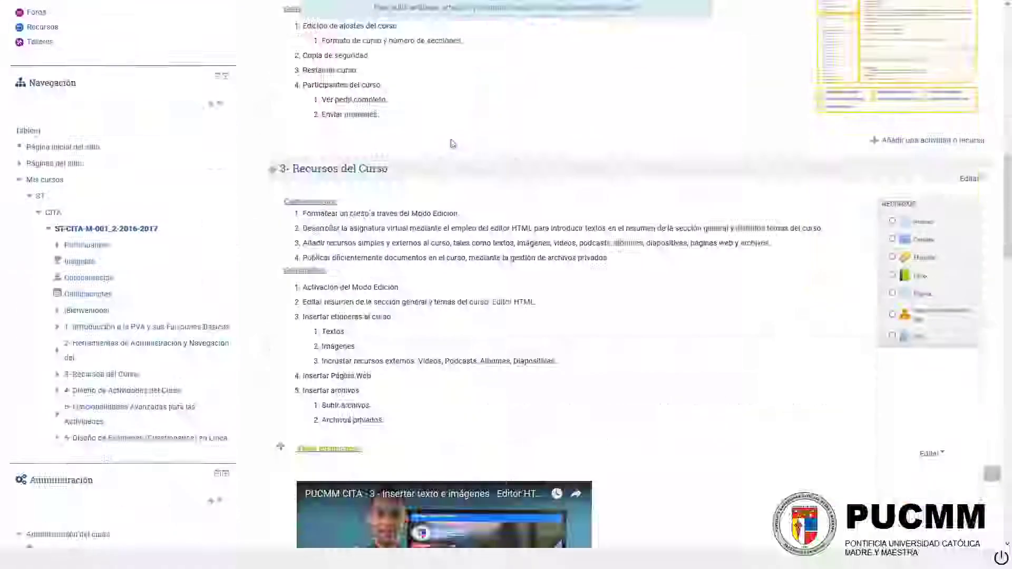
scroll(452, 147, down, 10)
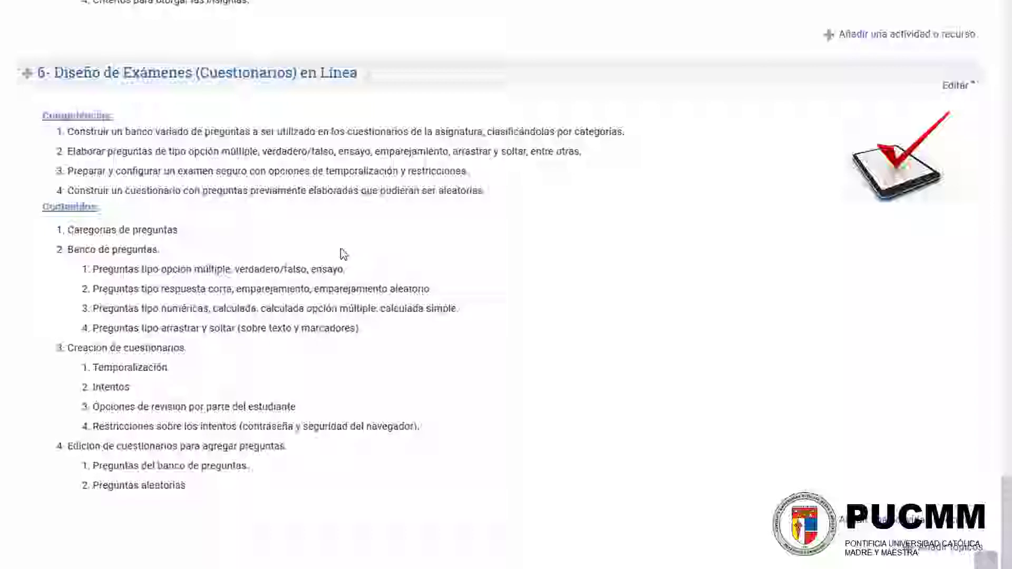
Step: Add an Examen activity to the course section "6- Diseño de Exámenes (Cuestionarios) en Línea"
scroll(340, 261, down, 2)
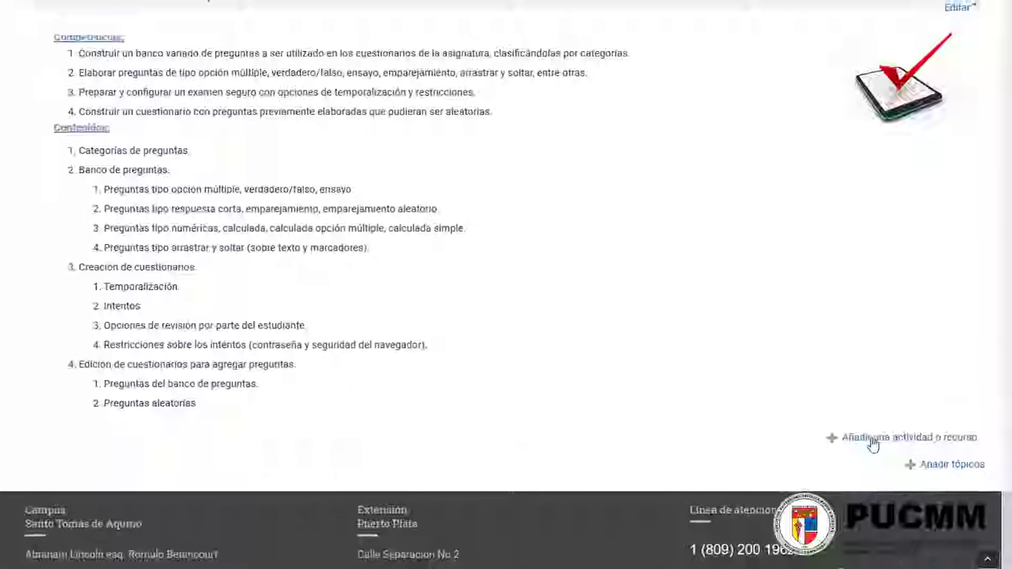
click(872, 440)
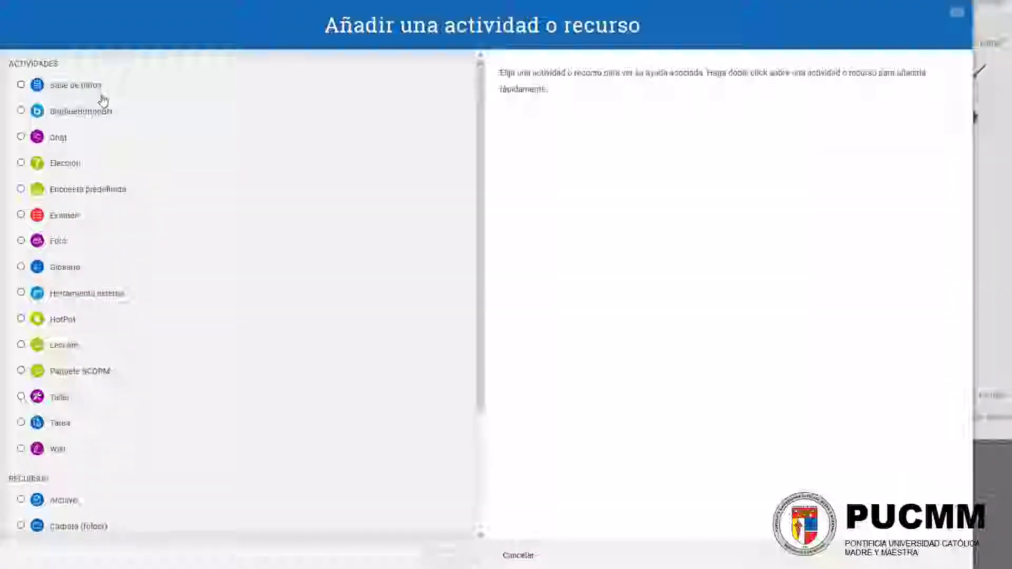
click(58, 221)
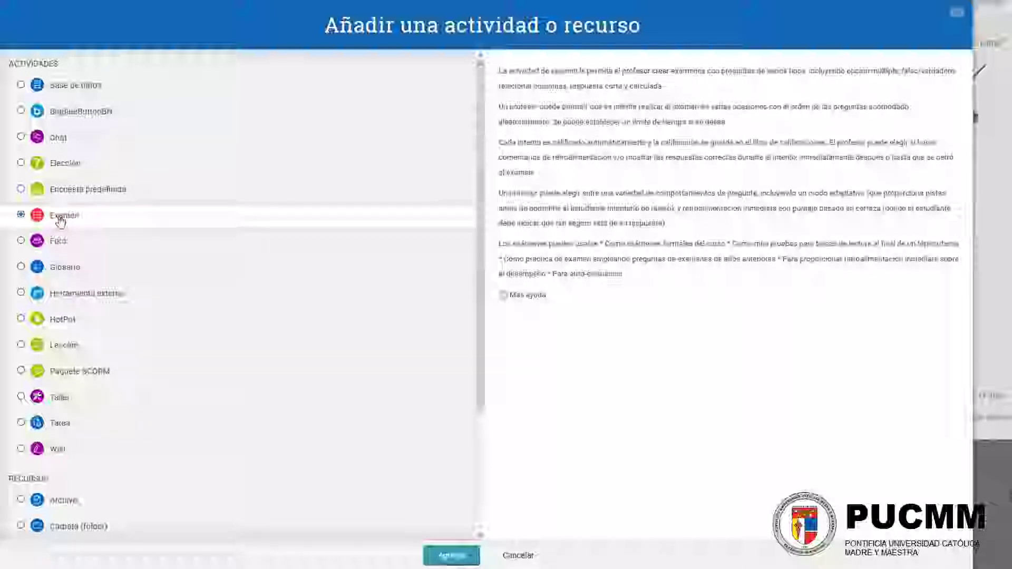
click(450, 556)
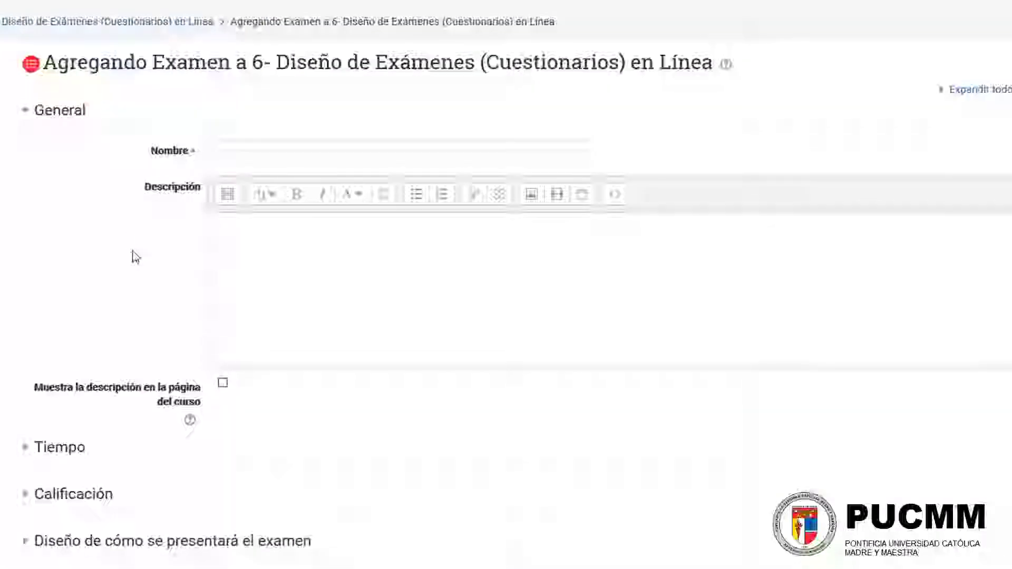
Step: Name the exam "Primer Examen Parcial" and place the cursor in its description
click(255, 148)
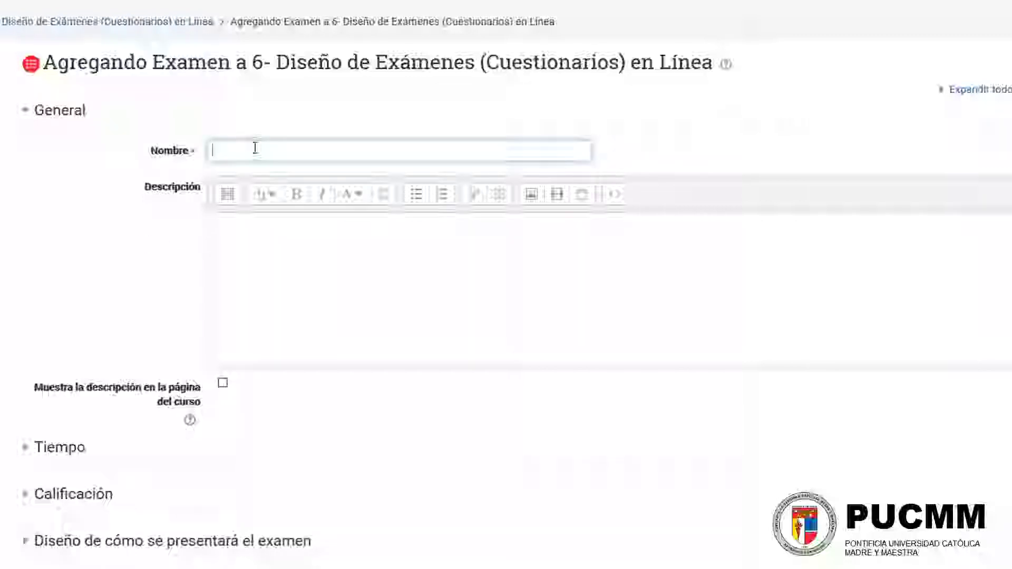
text(Primer Examen Parcial)
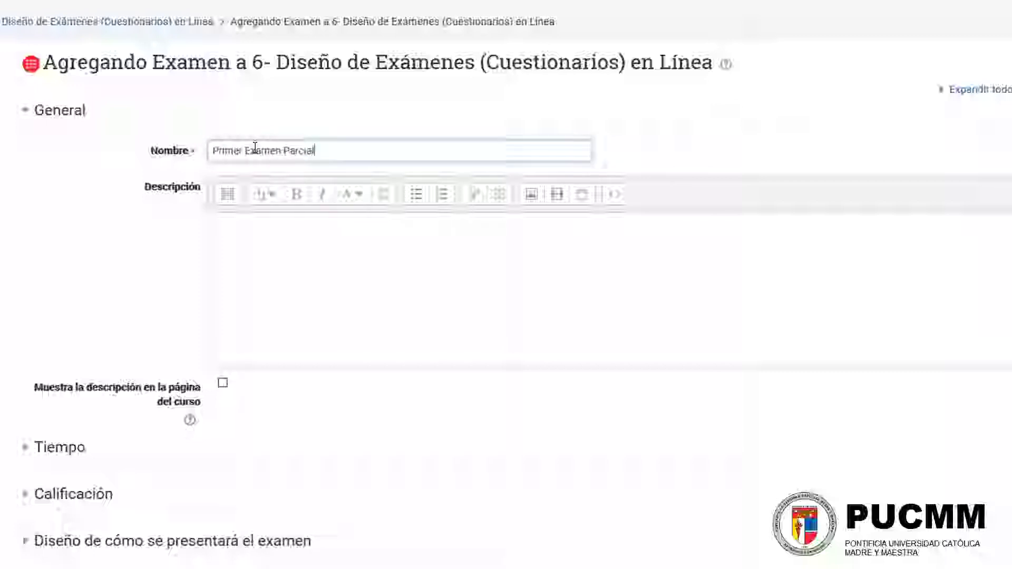
click(275, 262)
Step: Expand the Tiempo settings and enable both the opening and closing dates of the exam
scroll(308, 182, down, 2)
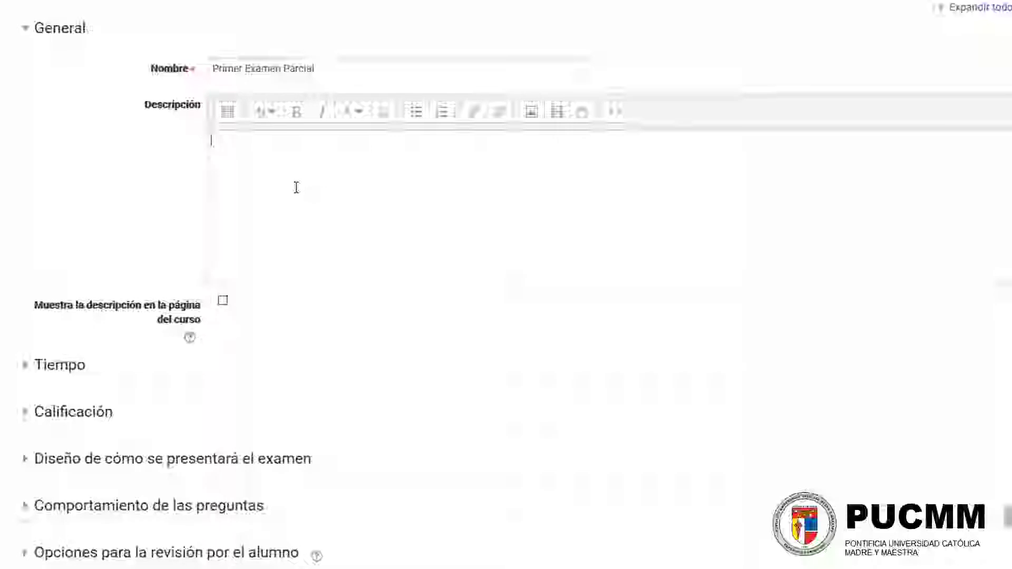
scroll(161, 232, down, 2)
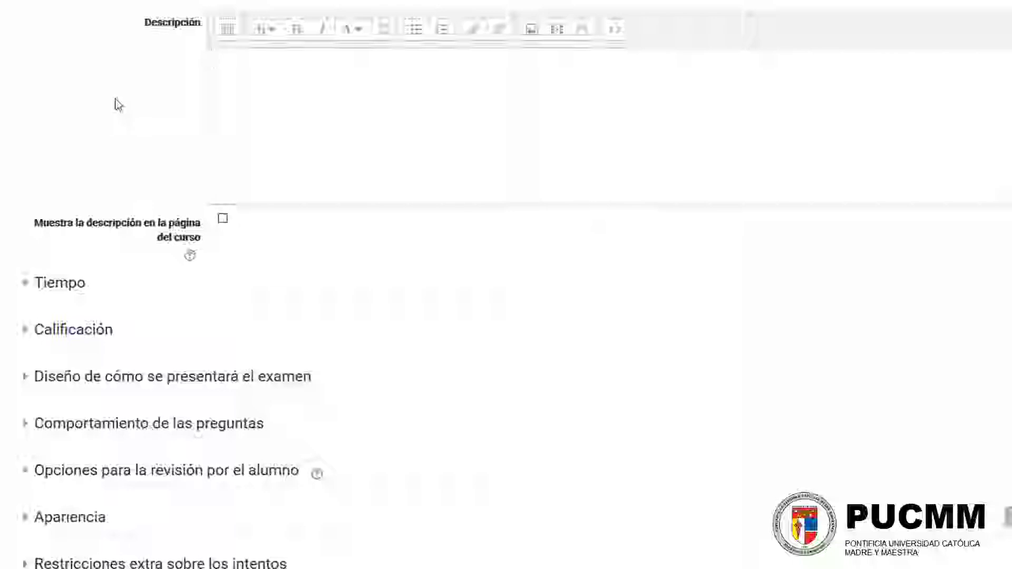
click(55, 285)
scroll(55, 284, down, 3)
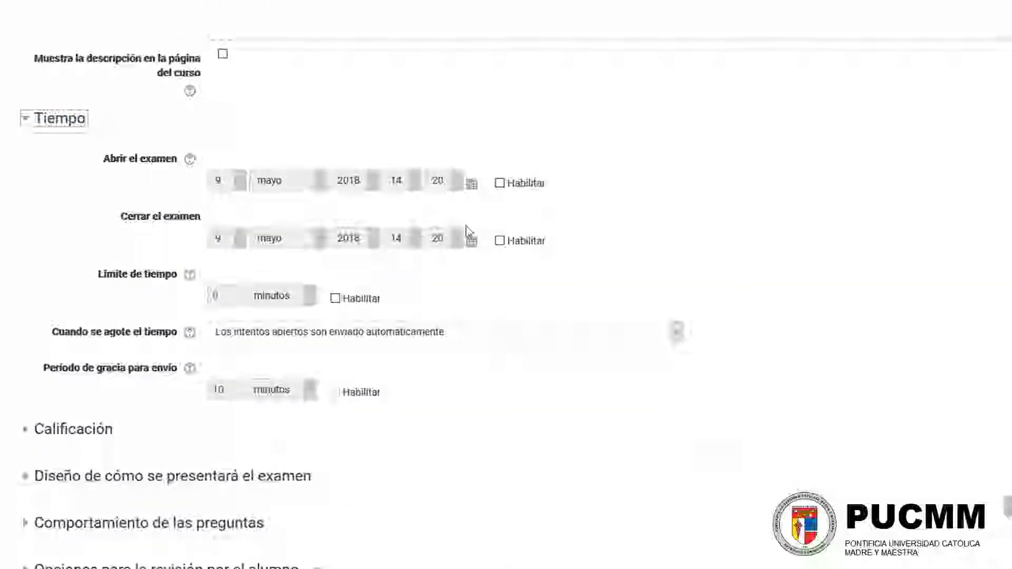
click(501, 184)
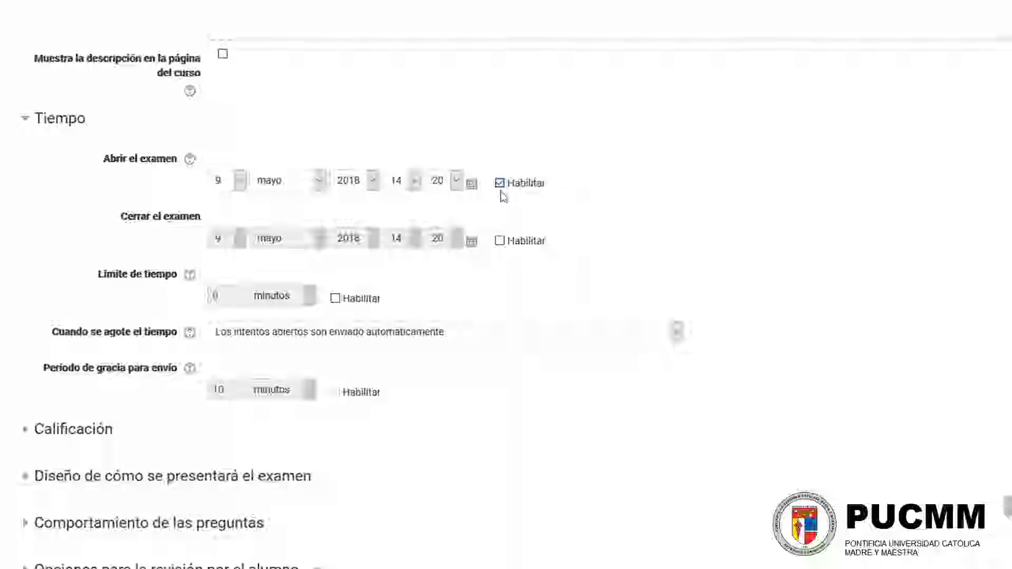
click(500, 242)
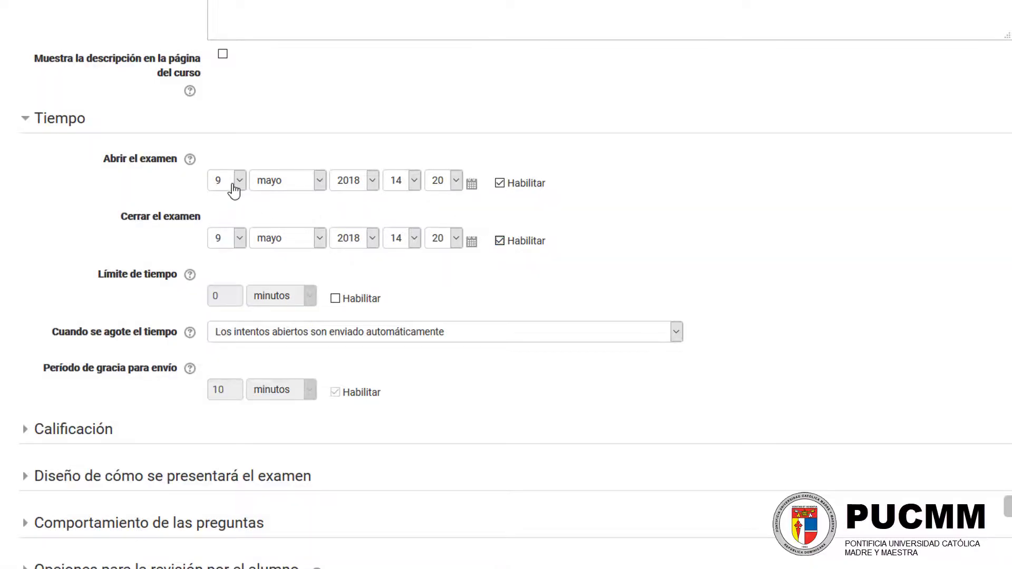
Step: Set the exam's opening year to 2020 and its closing month and year to junio 2020
click(354, 185)
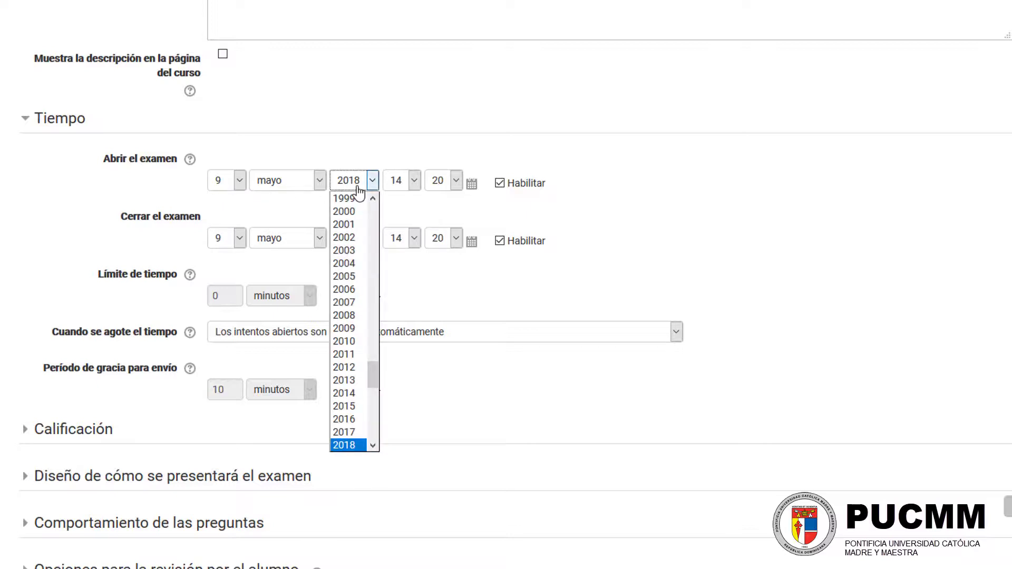
scroll(351, 390, down, 2)
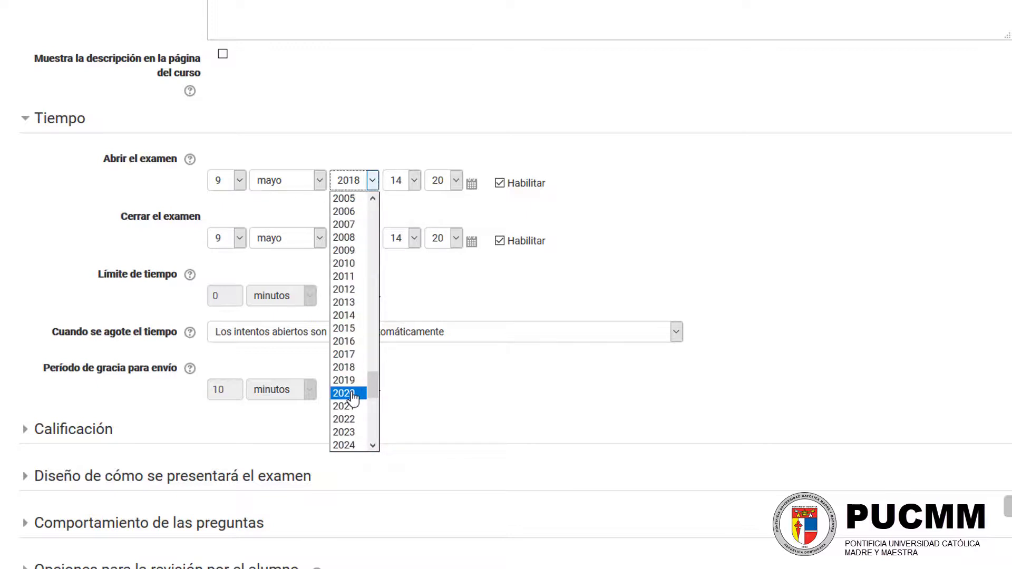
click(352, 395)
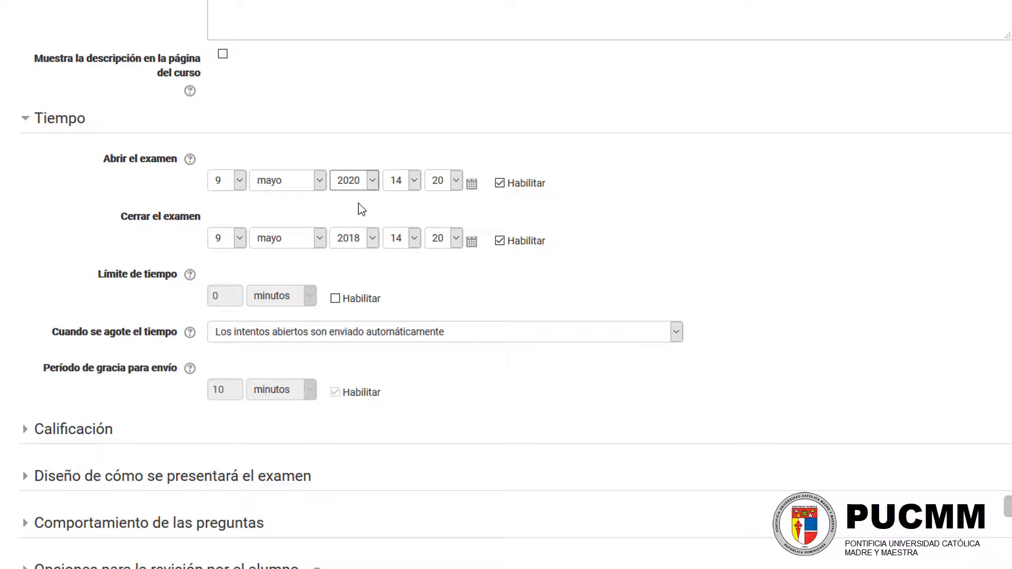
click(354, 240)
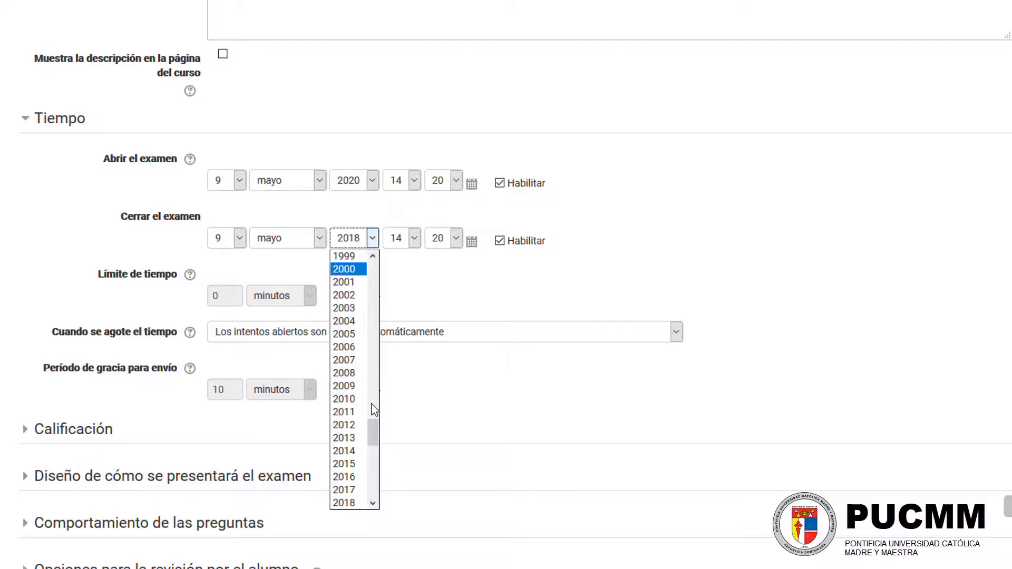
drag(372, 442, 372, 449)
click(351, 438)
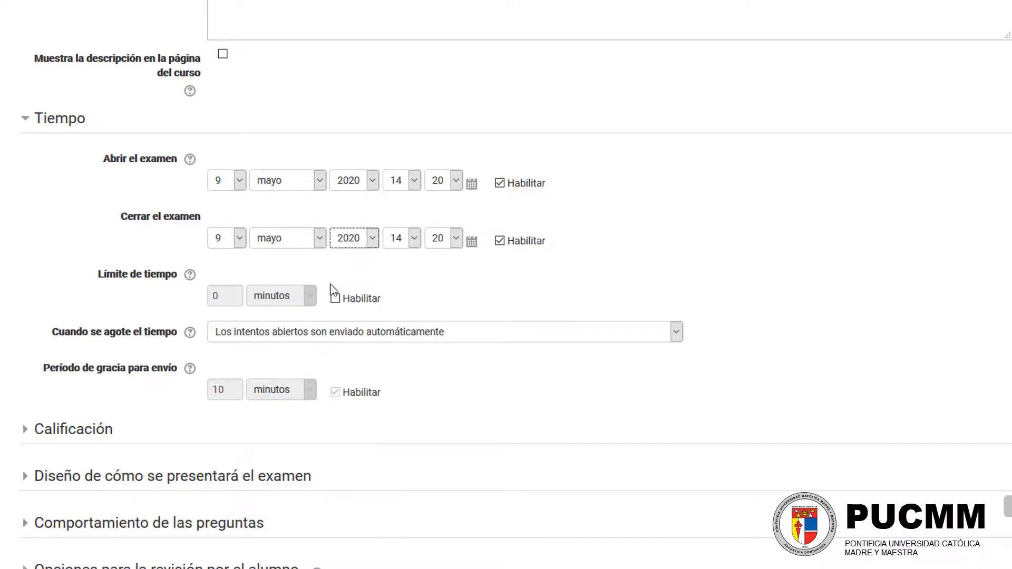
click(278, 245)
click(289, 322)
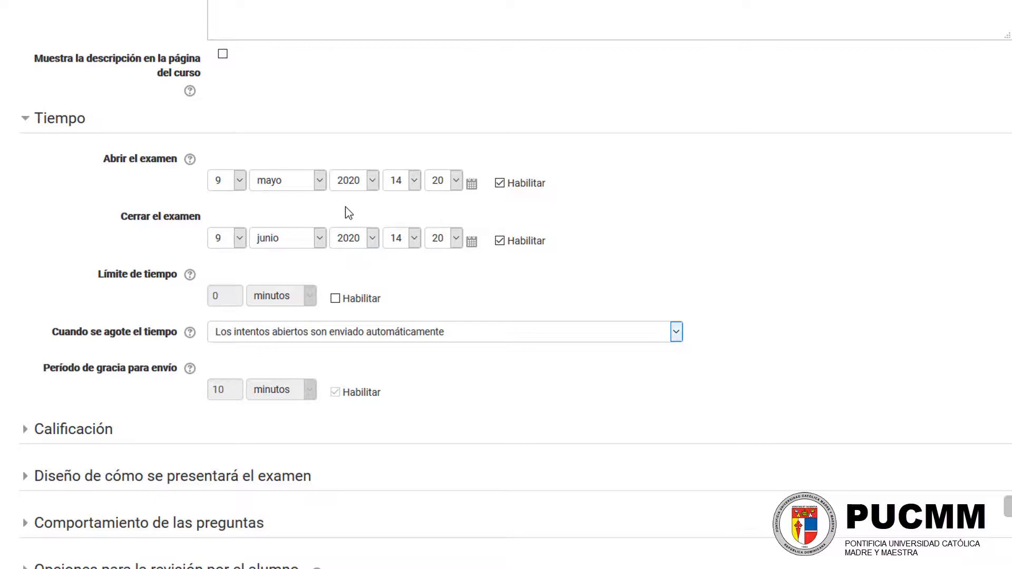
Step: Enable the exam's time limit and set it to 15 minutes
scroll(147, 221, down, 2)
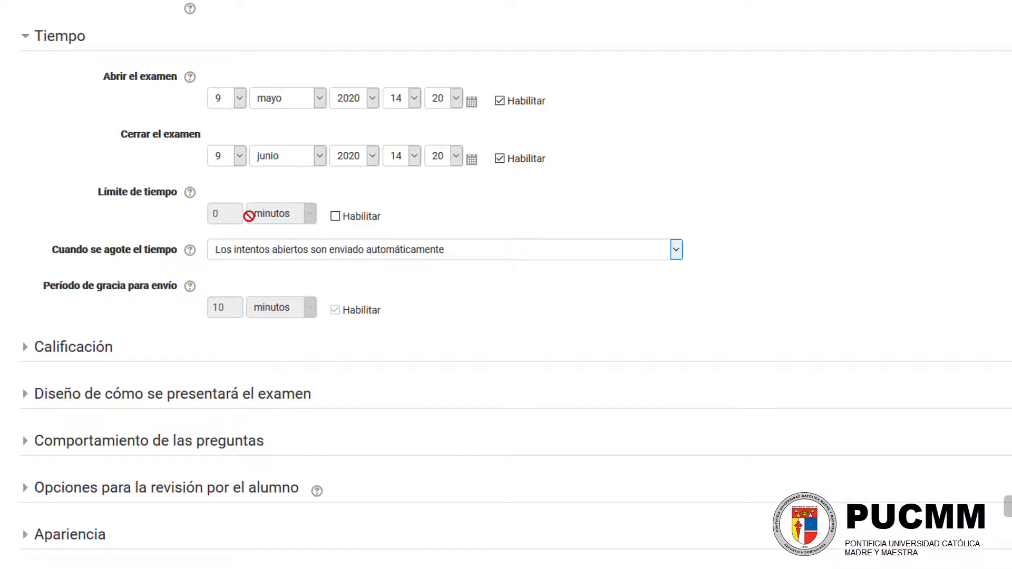
click(335, 217)
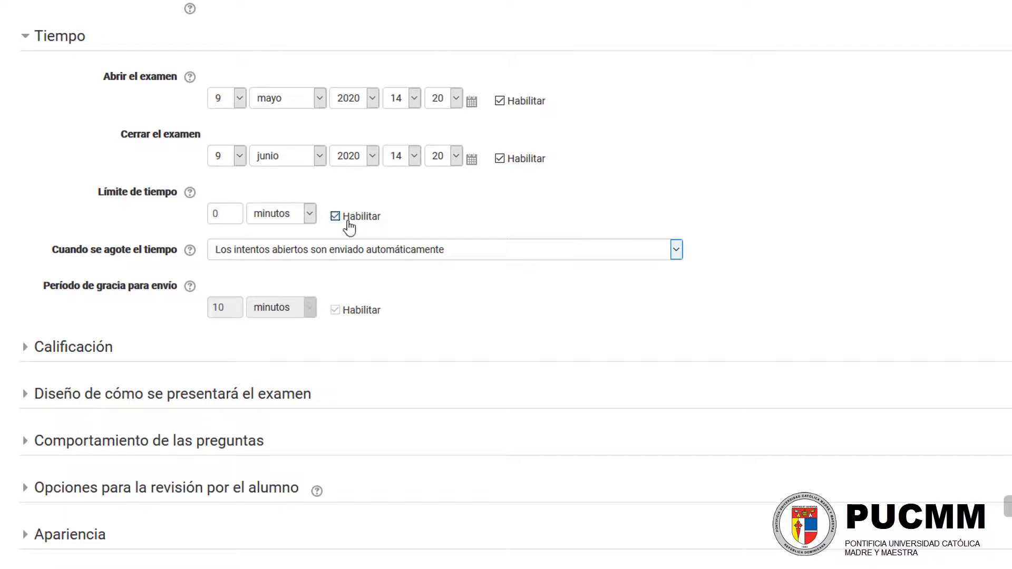
double_click(225, 211)
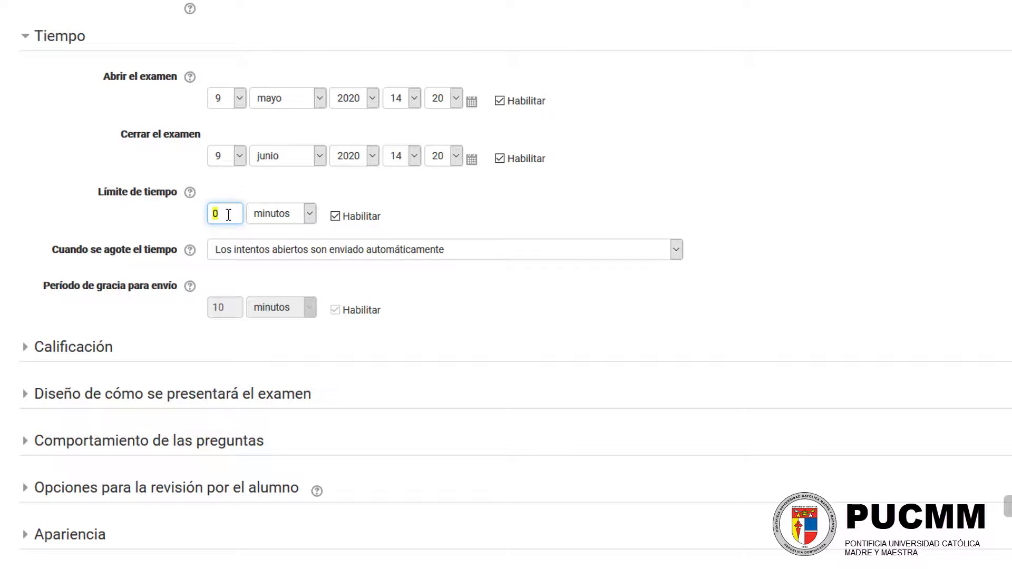
click(335, 216)
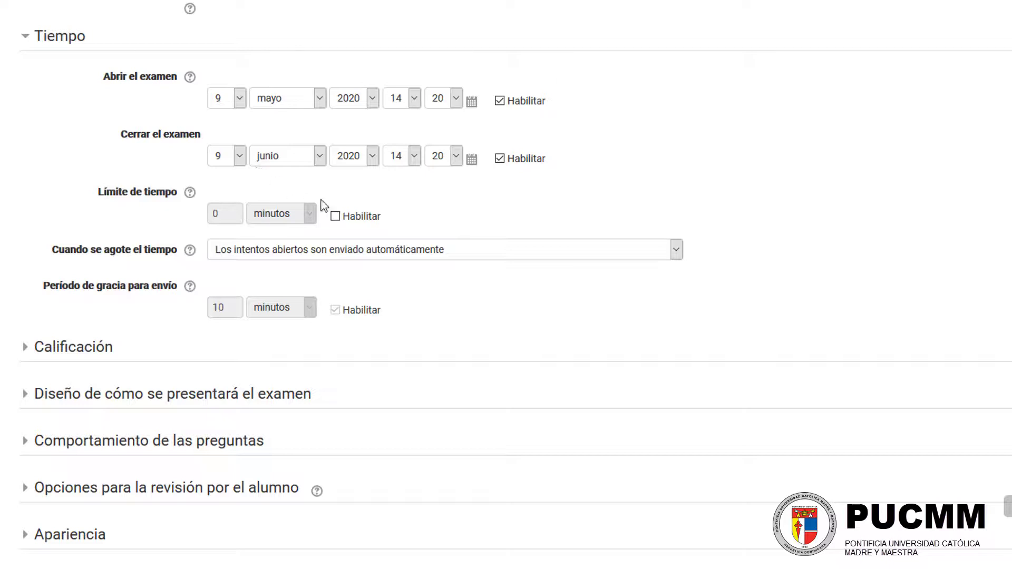
click(335, 216)
click(224, 210)
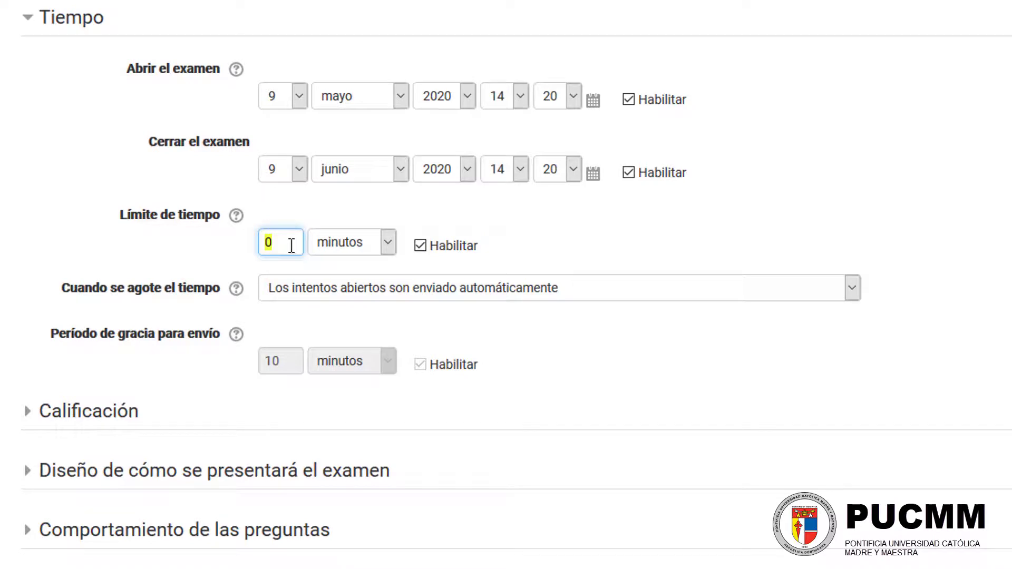
click(237, 256)
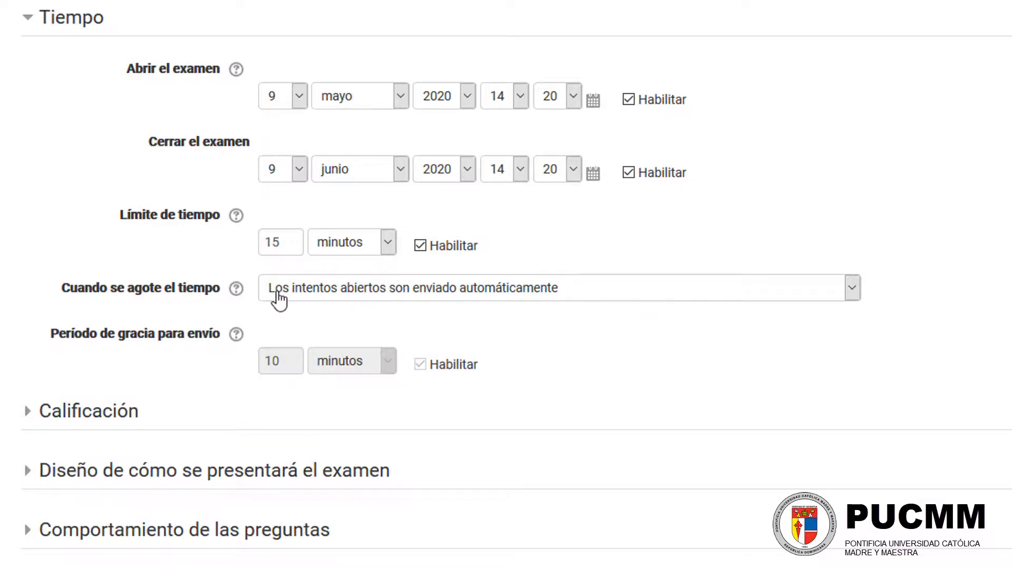
Step: Allow a grace period for submitting open attempts without answering more questions when time runs out, and set it to 5 minutes
click(605, 300)
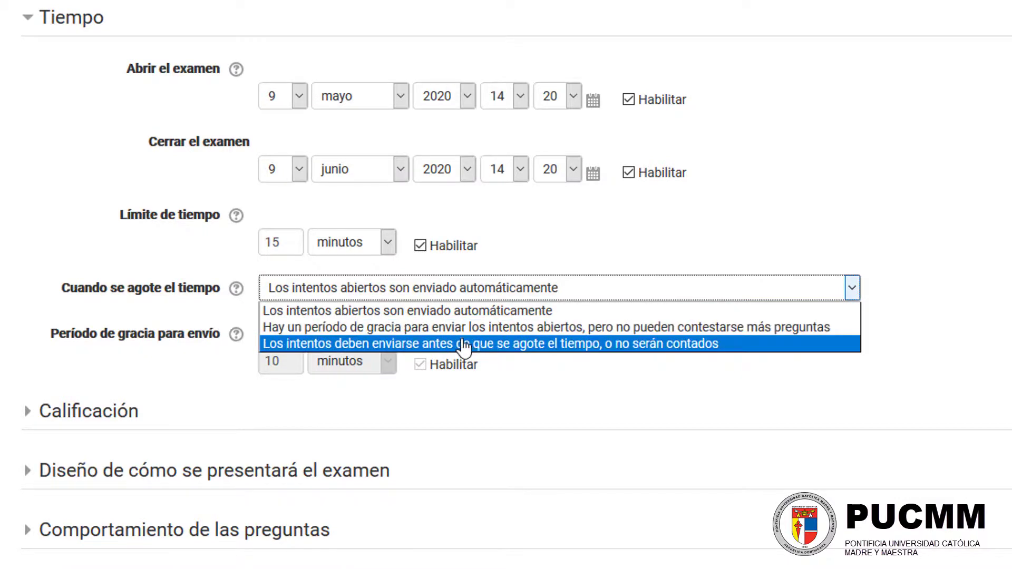
click(468, 327)
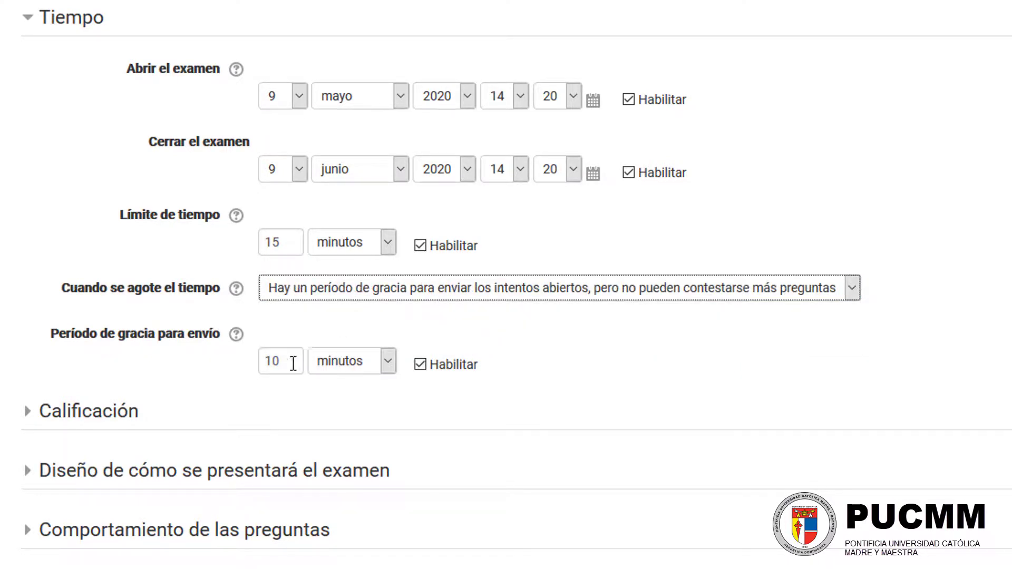
drag(292, 361, 231, 364)
text(5)
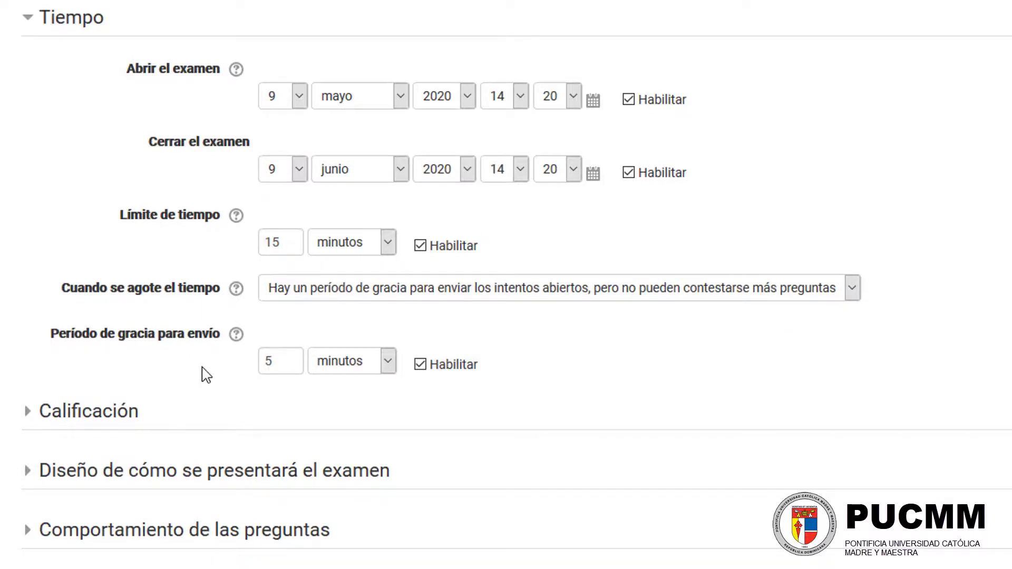
Step: Expand the Calificación settings and set the passing grade (Calificación aprobatoria) to 6
scroll(158, 358, down, 6)
click(81, 103)
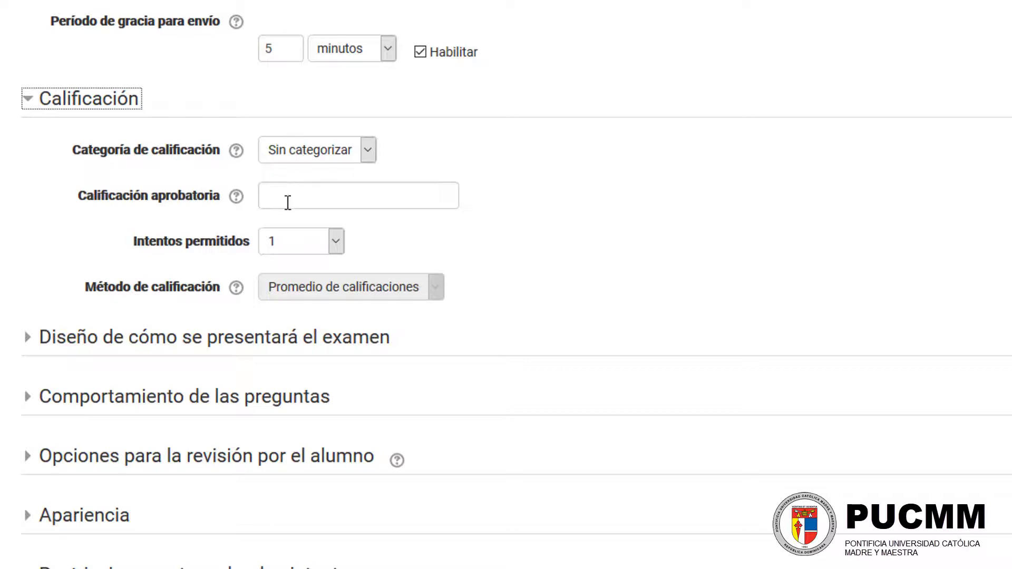
click(287, 200)
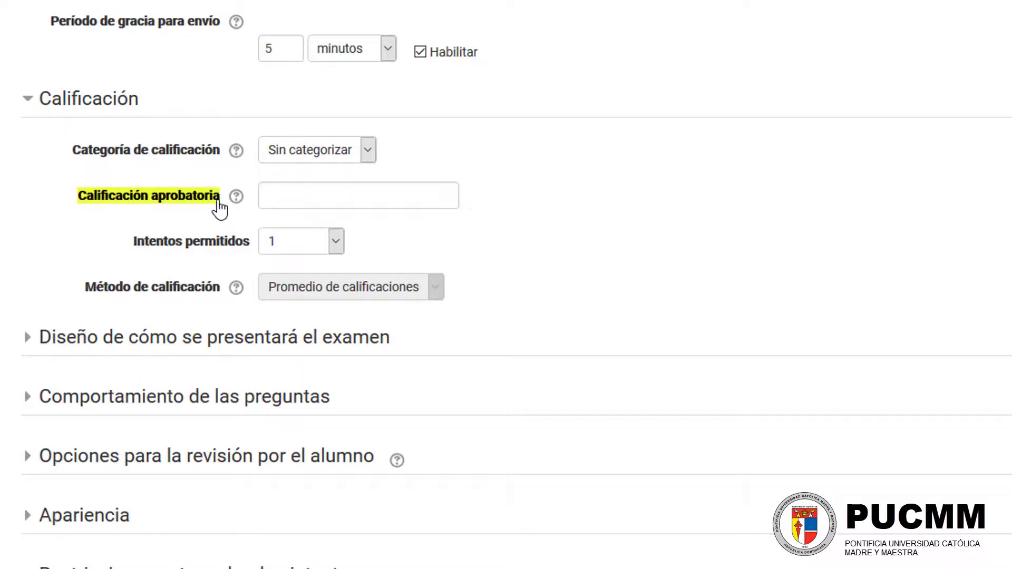
click(304, 196)
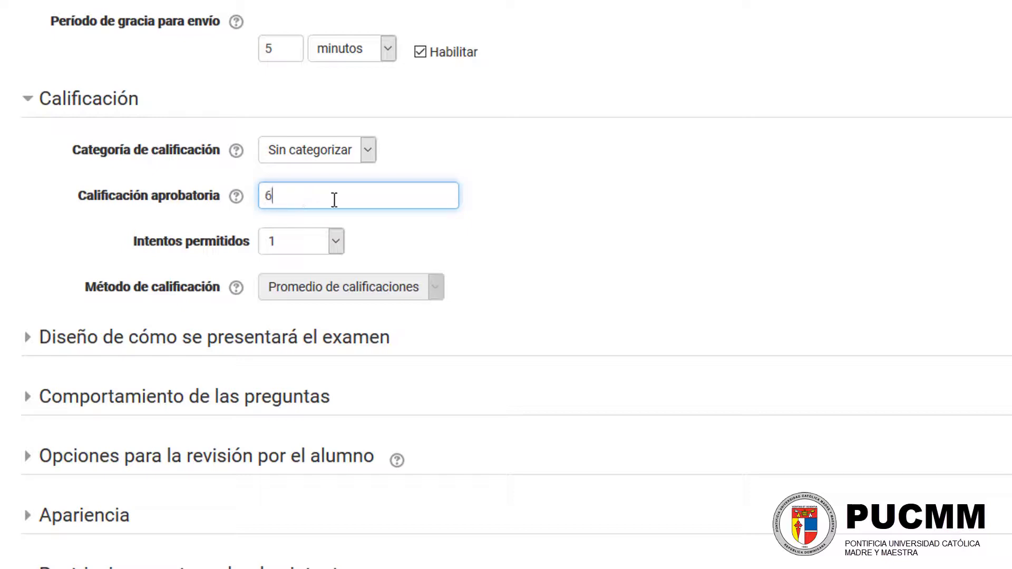
click(485, 212)
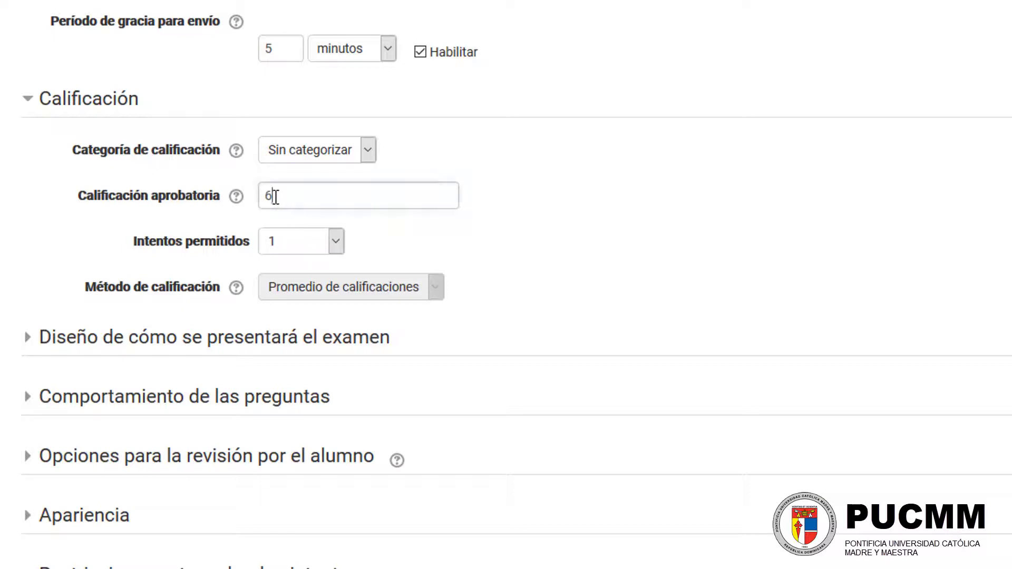
click(275, 196)
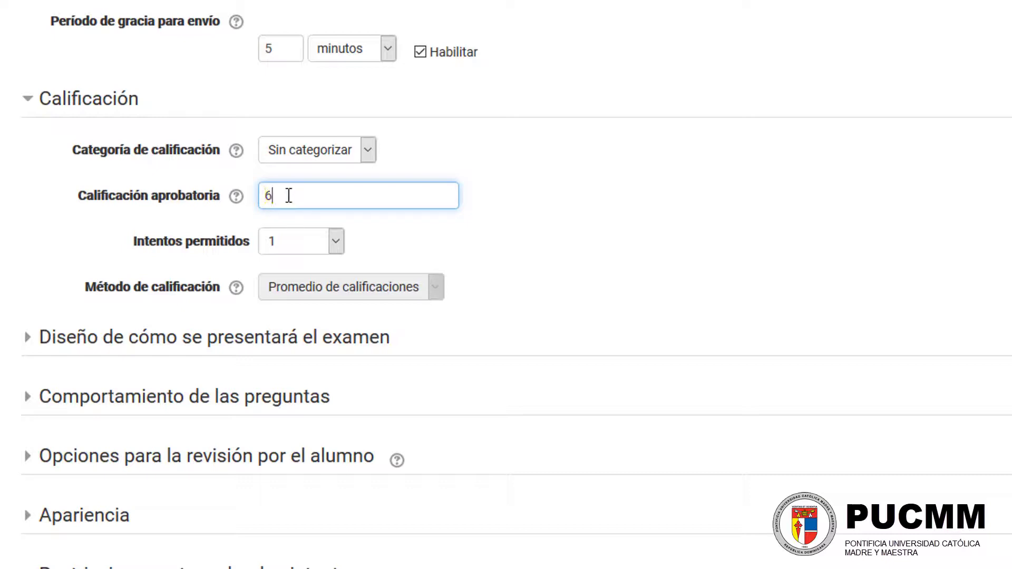
click(530, 204)
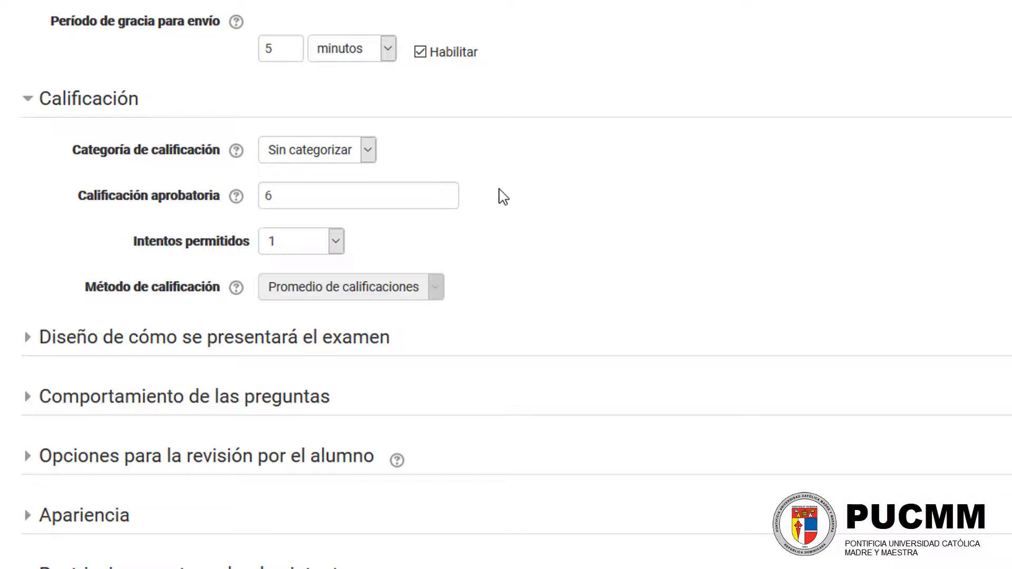
Step: Set the exam's allowed attempts (Intentos permitidos) to Sin límite
drag(130, 240, 250, 240)
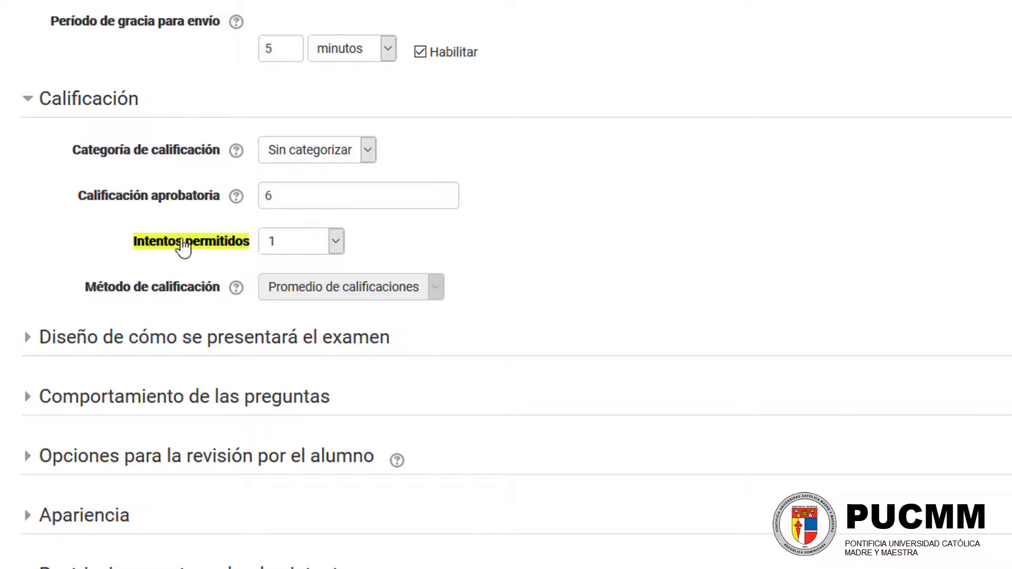
click(335, 243)
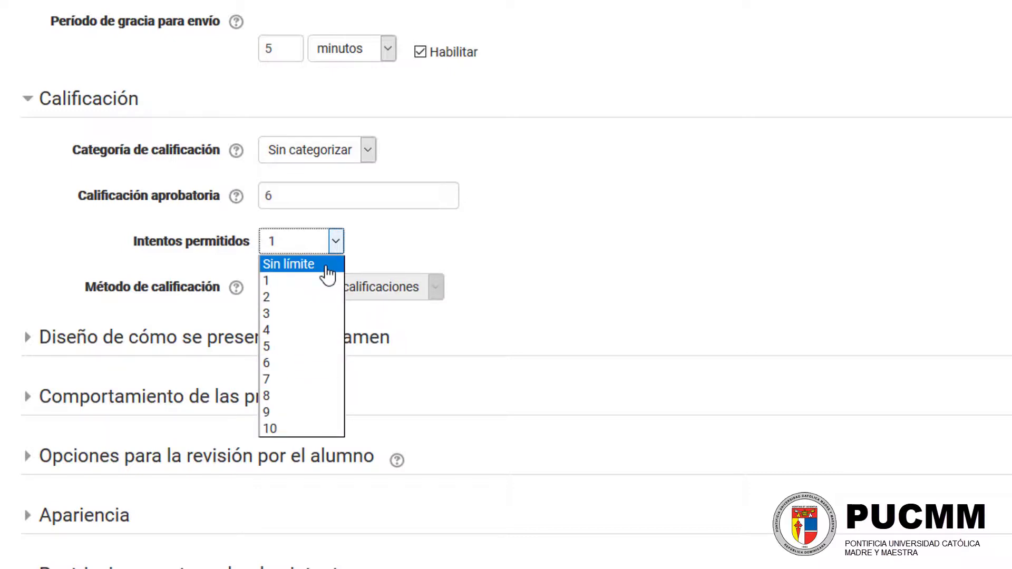
click(326, 264)
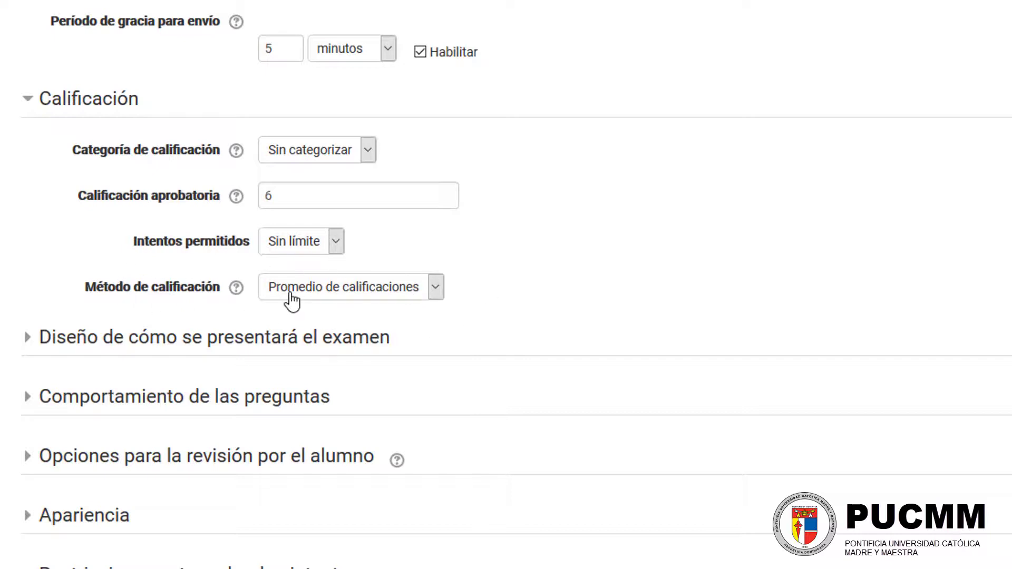
Step: Try the grading methods Calificación más alta, Primer intento and Último intento, ending on Calificación más alta
click(337, 296)
click(394, 310)
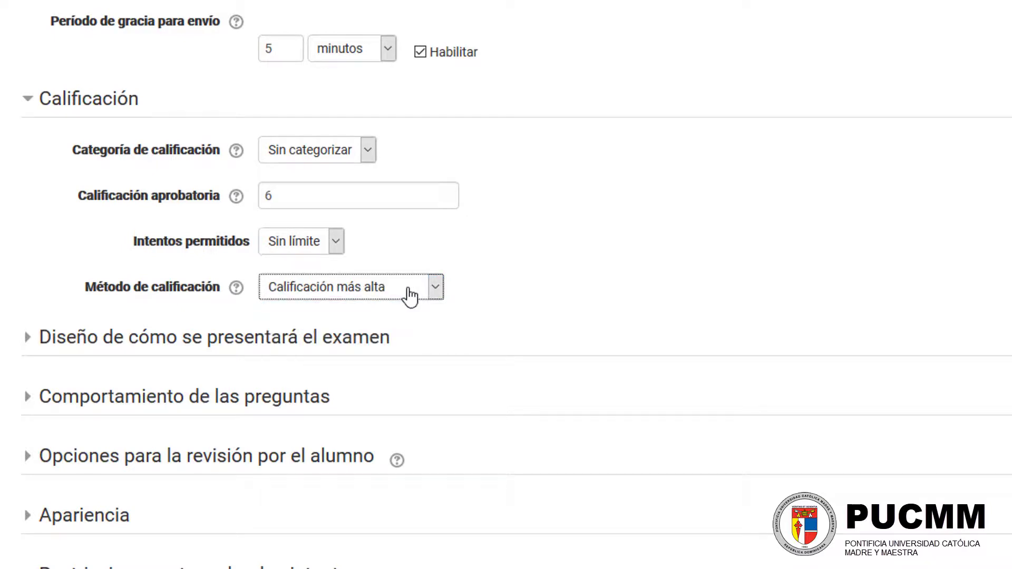
click(411, 295)
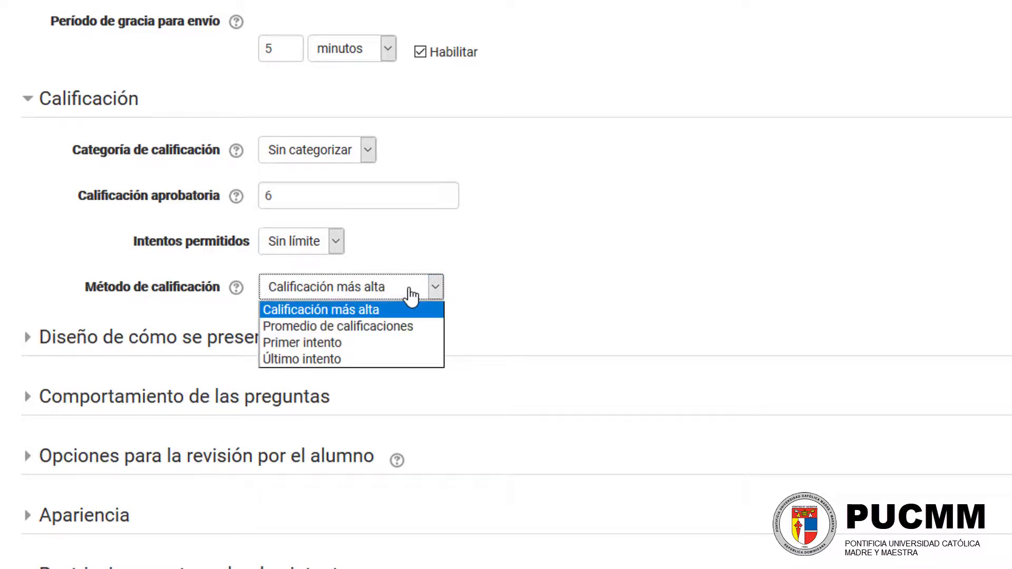
click(385, 345)
click(339, 296)
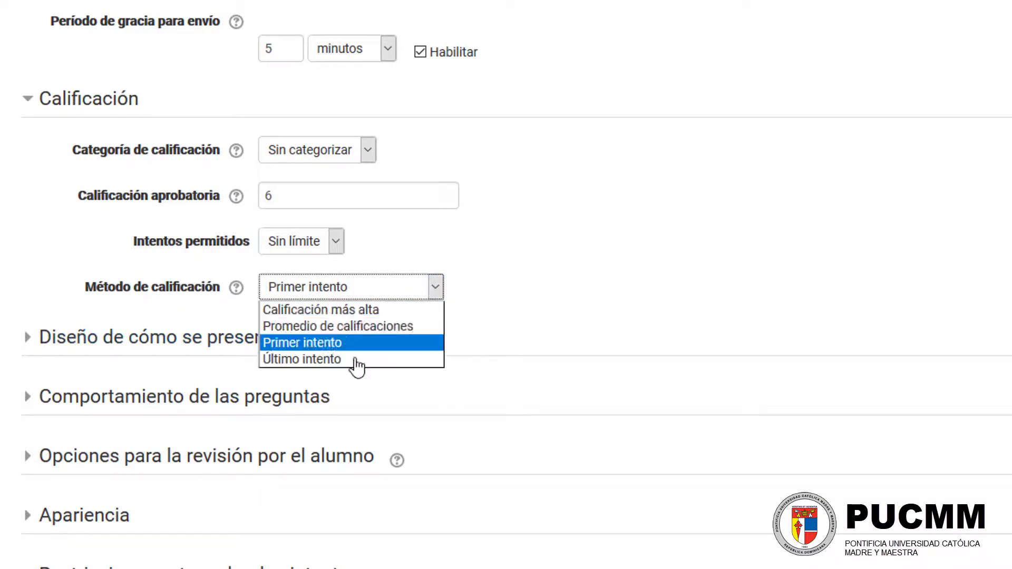
click(355, 363)
click(367, 295)
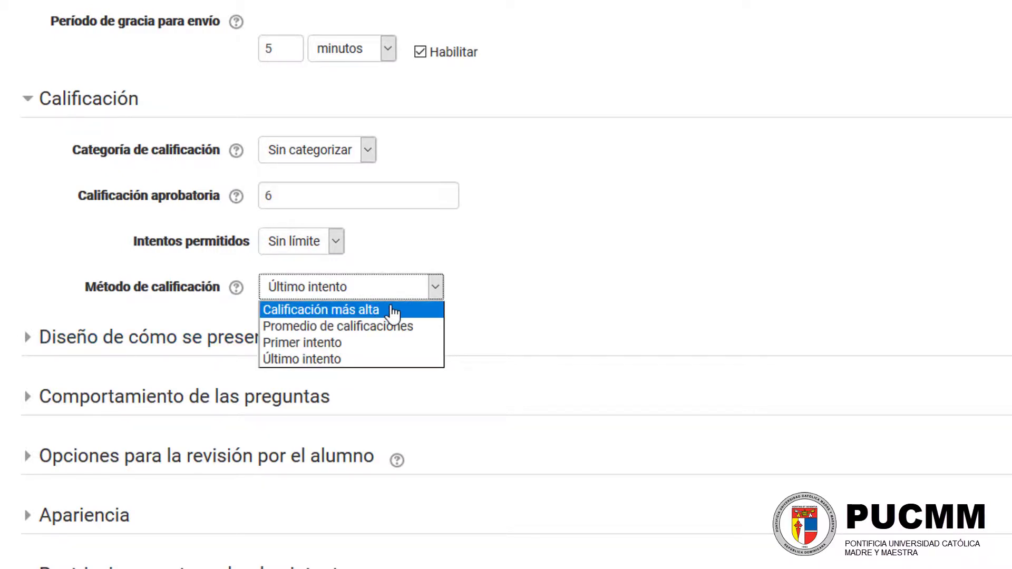
click(393, 310)
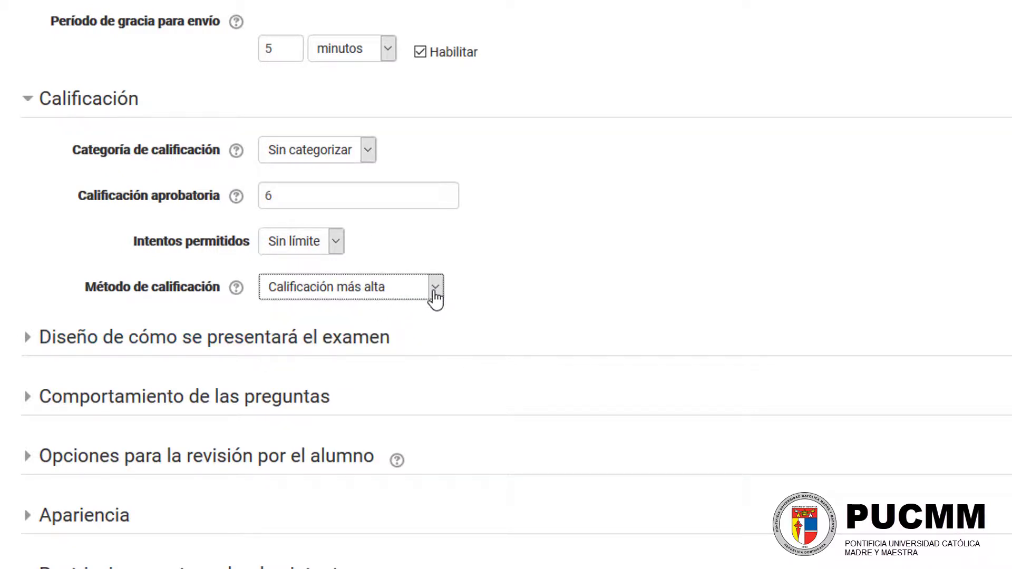
Step: Set the grading method to Promedio de calificaciones and the allowed attempts to 2
click(435, 297)
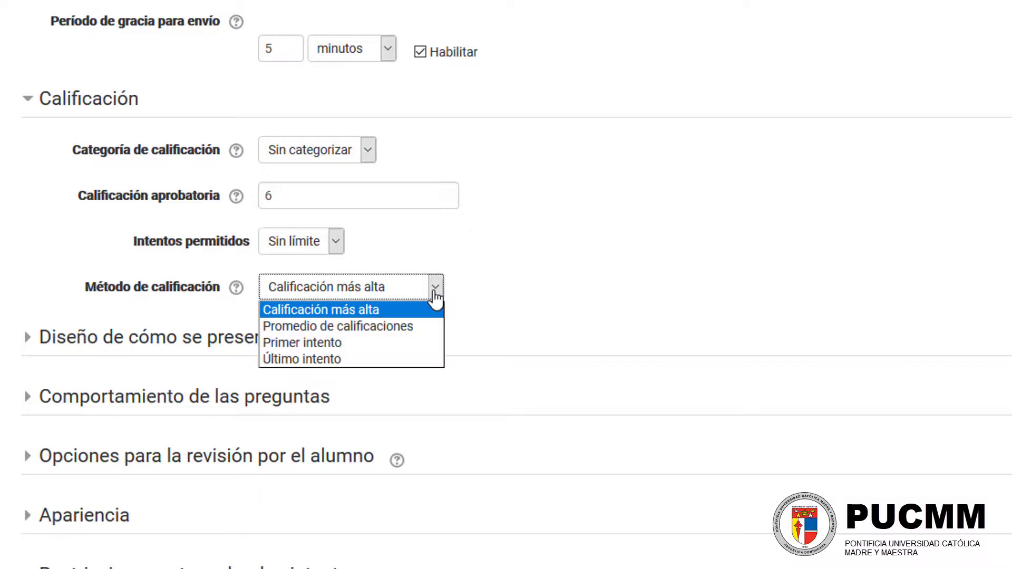
click(412, 328)
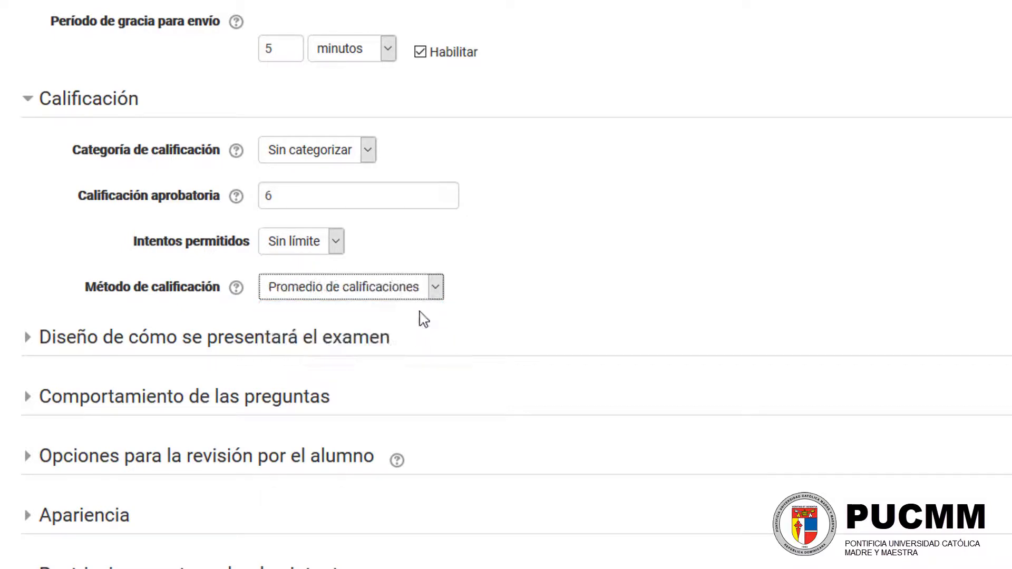
click(336, 248)
click(311, 298)
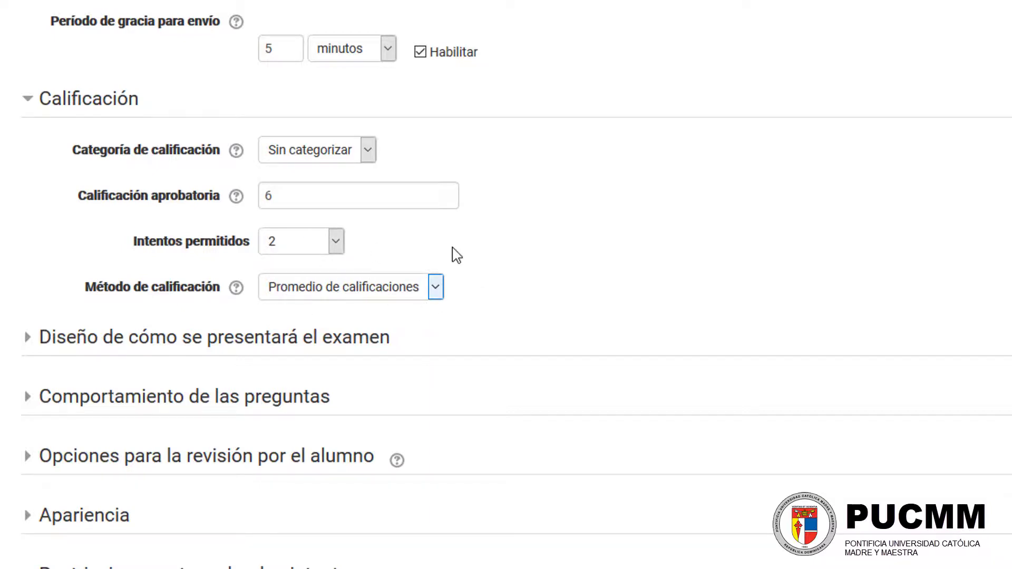
Step: Expand Opciones para la revisión por el alumno and examine the review options offered during, right after and later while the exam is open
scroll(469, 270, down, 4)
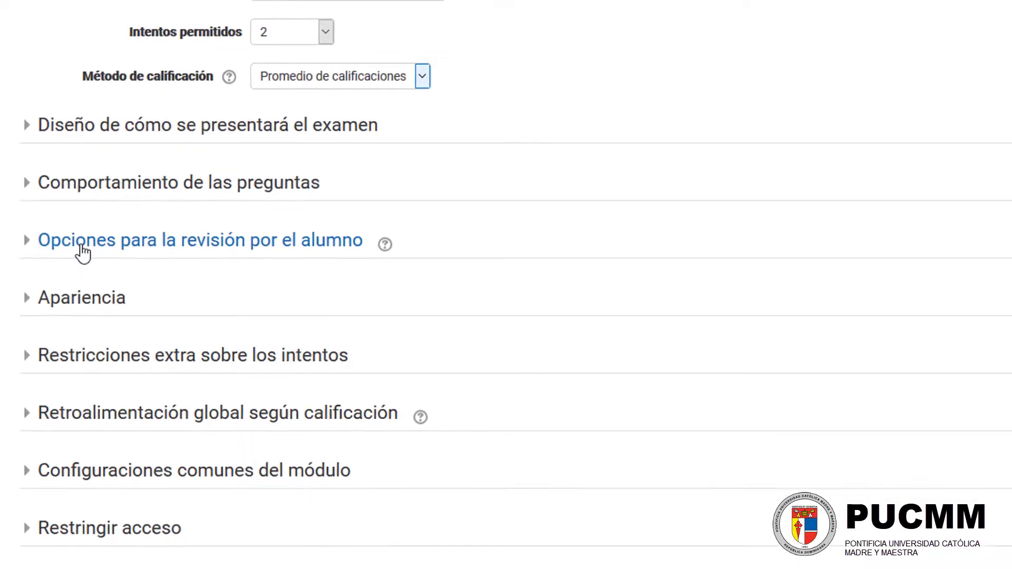
click(84, 254)
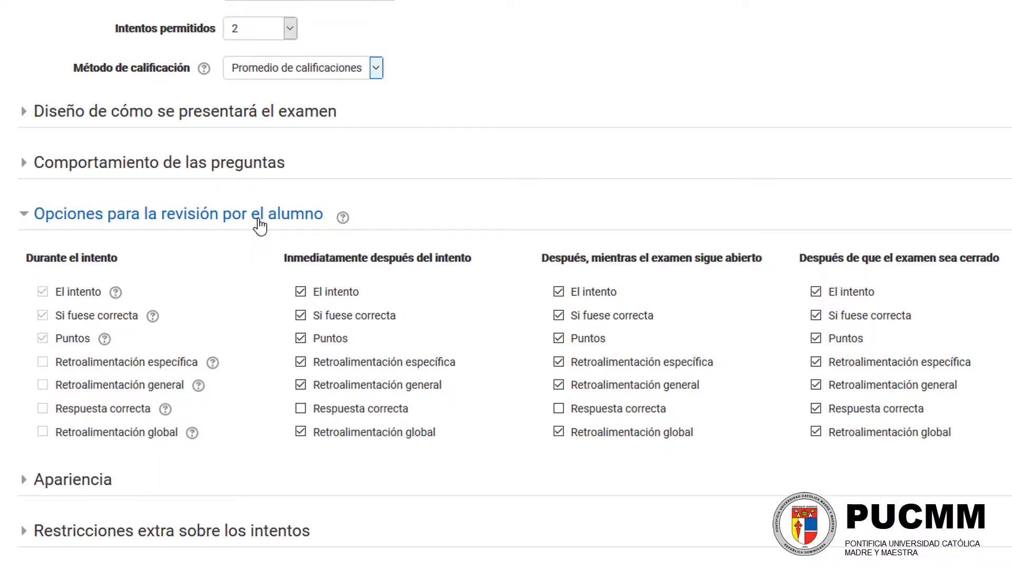
scroll(255, 231, down, 2)
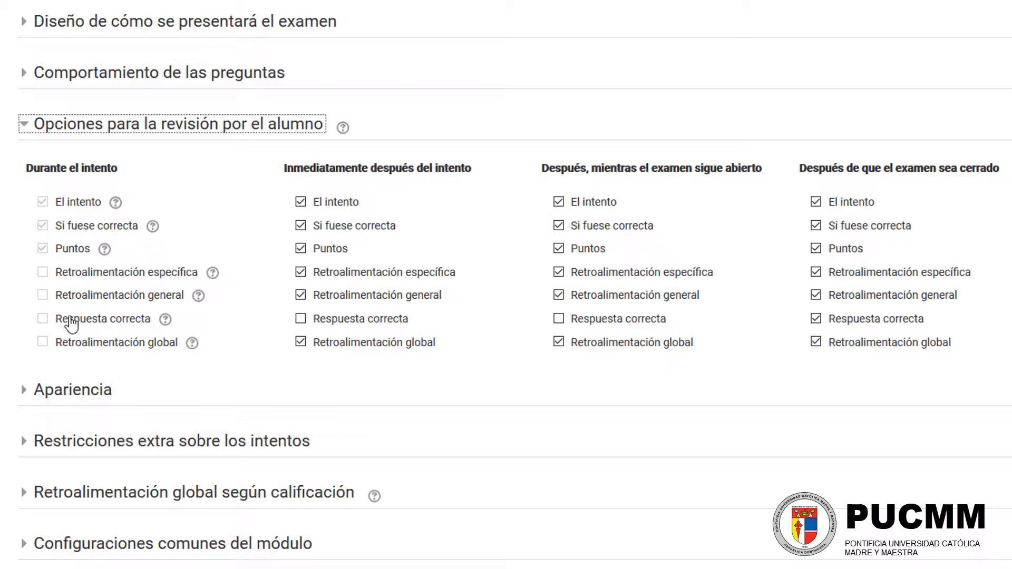
drag(277, 165, 461, 169)
click(493, 168)
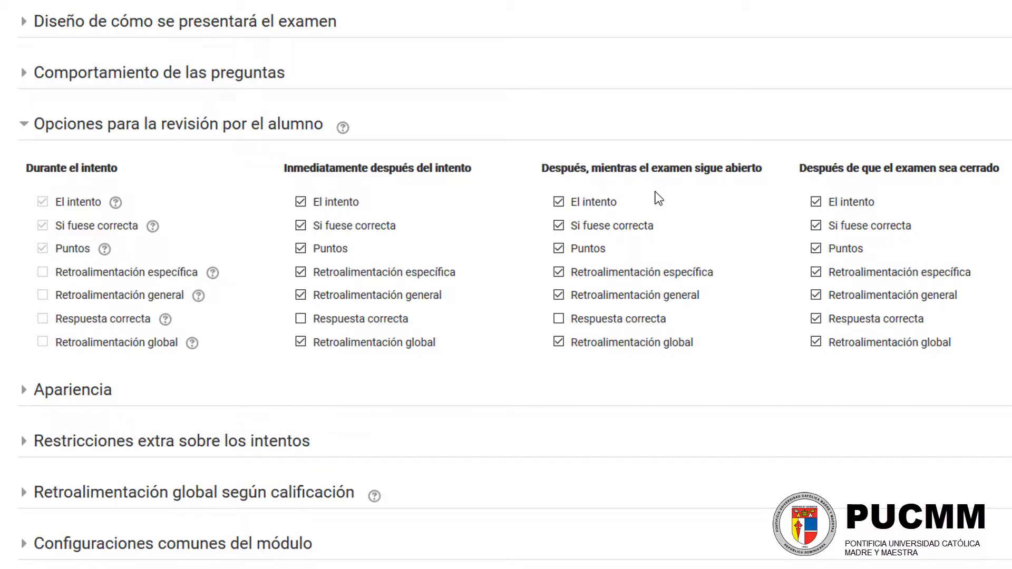
drag(767, 170, 699, 174)
Step: Review the exam's closing date (Cerrar el examen) and the review options for Después de que el examen sea cerrado
scroll(552, 126, up, 8)
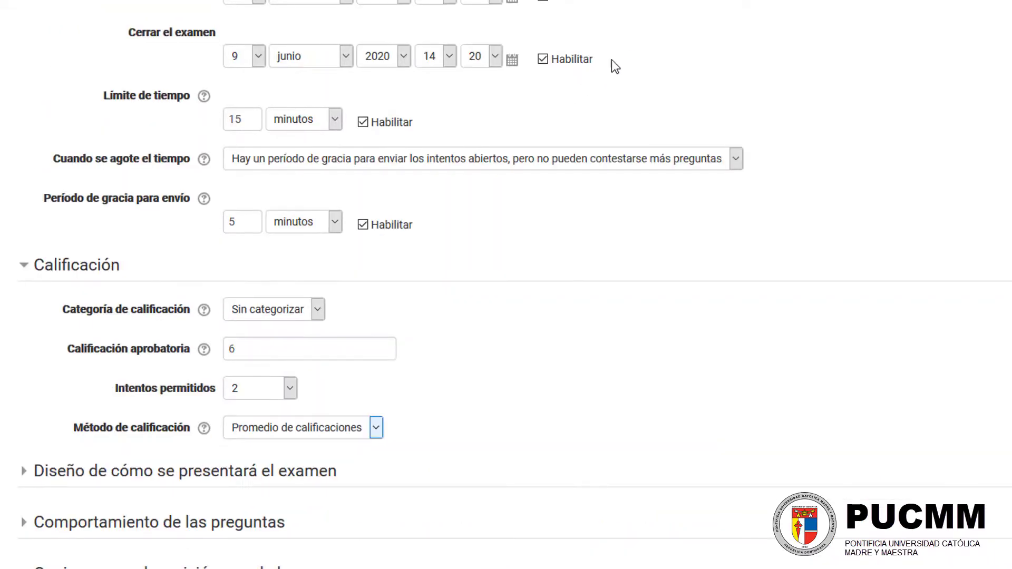
drag(594, 59, 565, 59)
drag(399, 55, 129, 36)
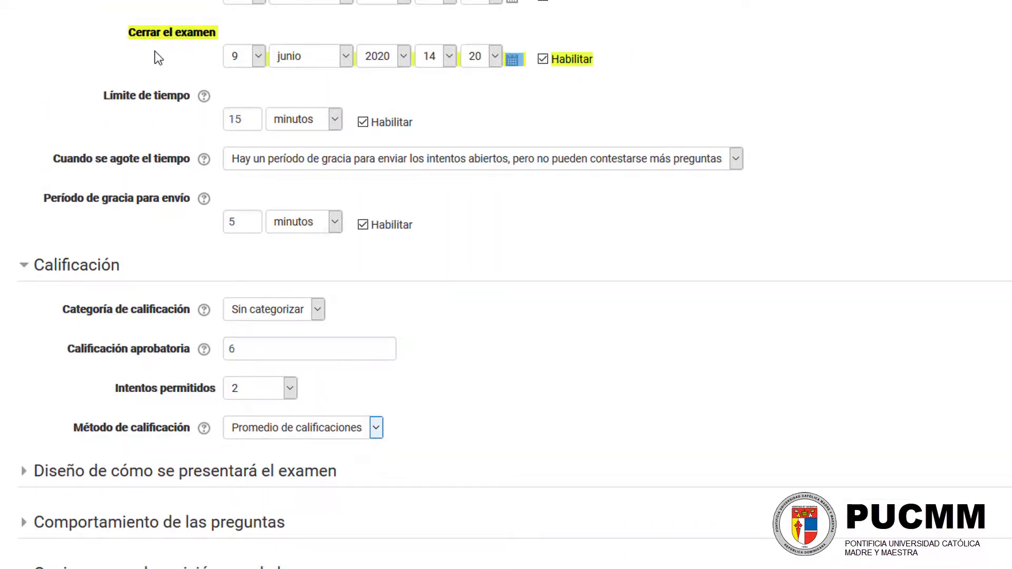
scroll(553, 188, down, 7)
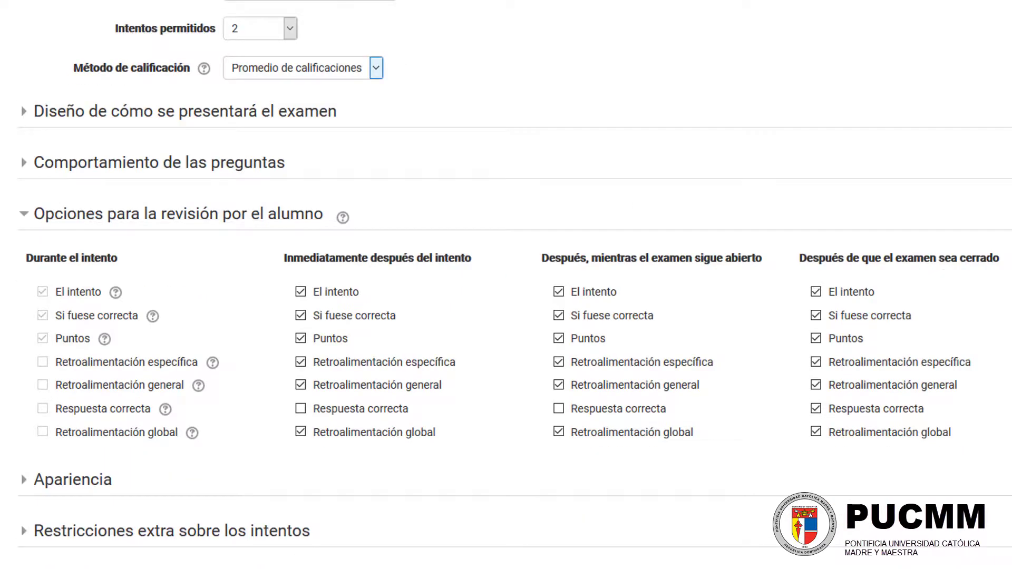
drag(1002, 258, 799, 258)
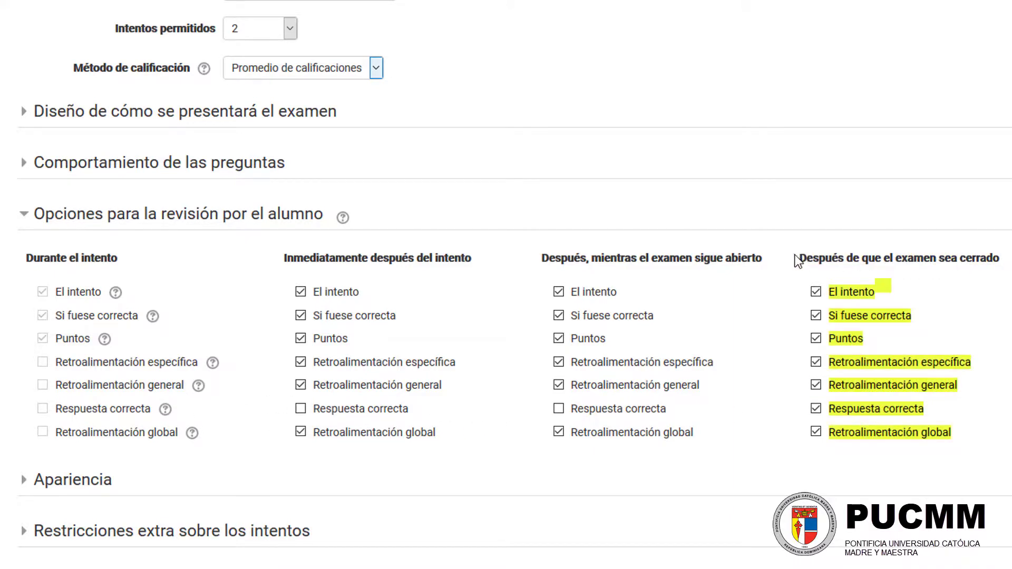
Step: Try enabling Respuesta correcta for Después, mientras el examen sigue abierto, check the allowed attempts choices, and disable that review option again
click(608, 418)
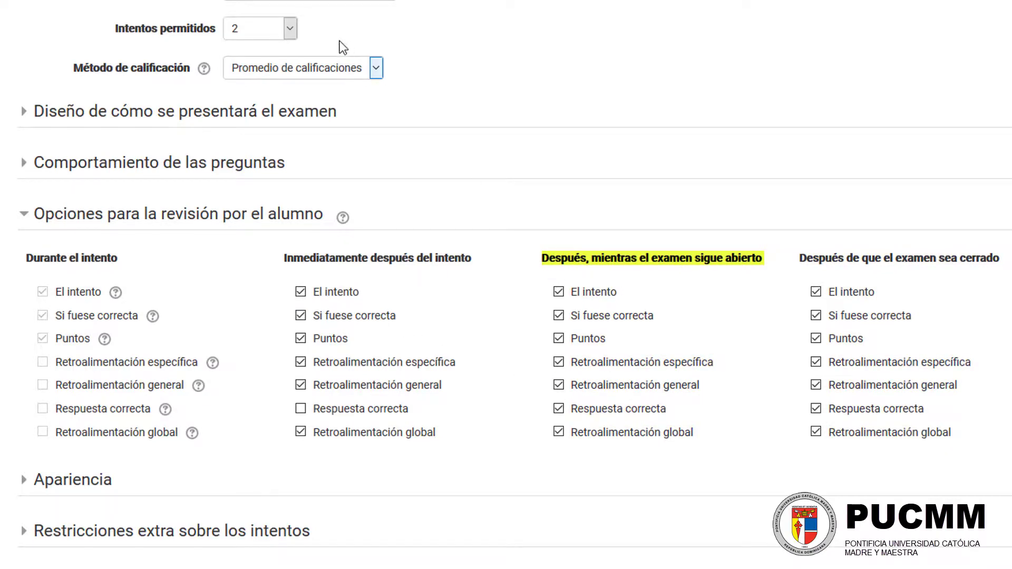
click(287, 30)
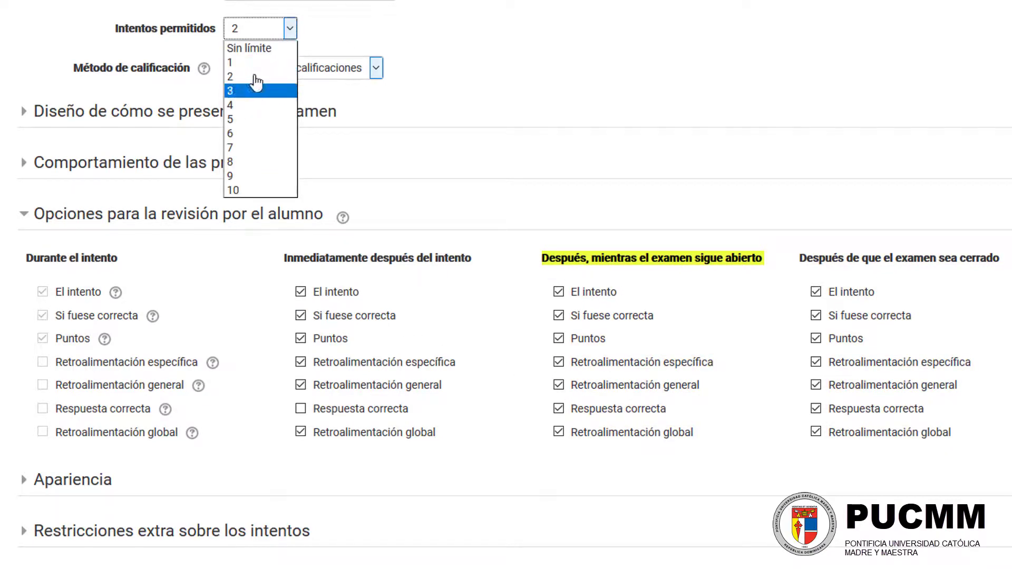
click(325, 29)
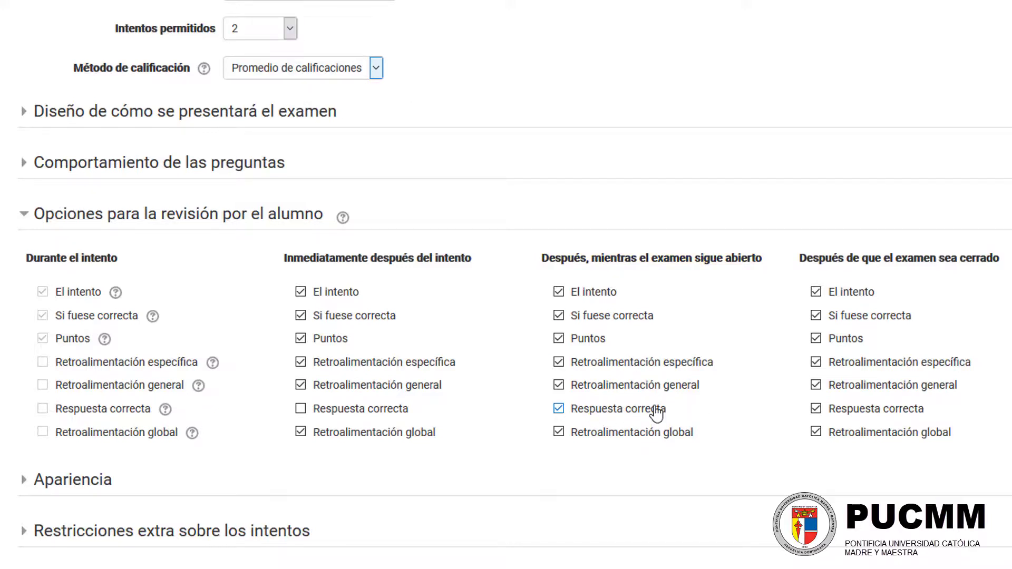
drag(736, 264, 644, 264)
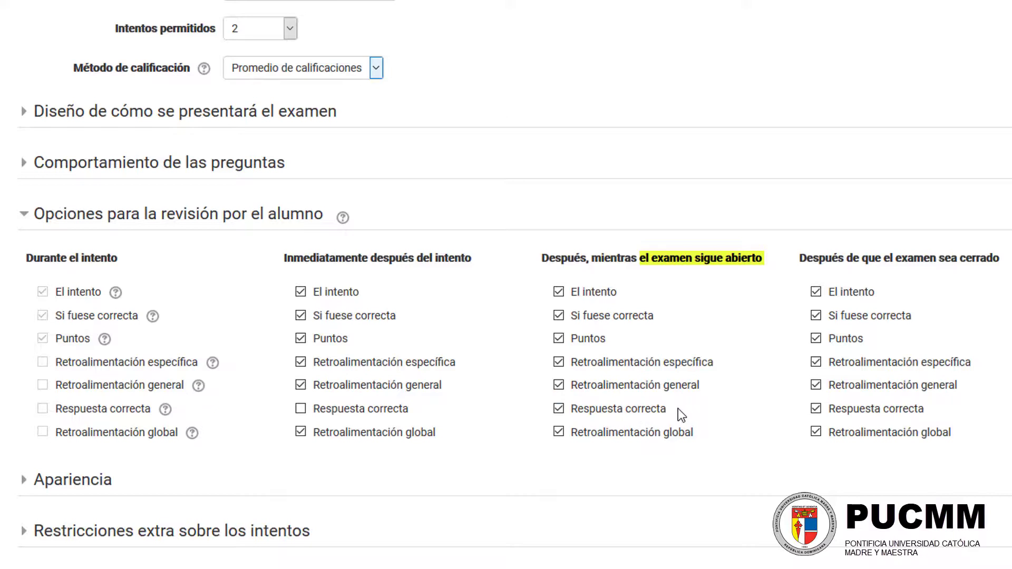
click(652, 410)
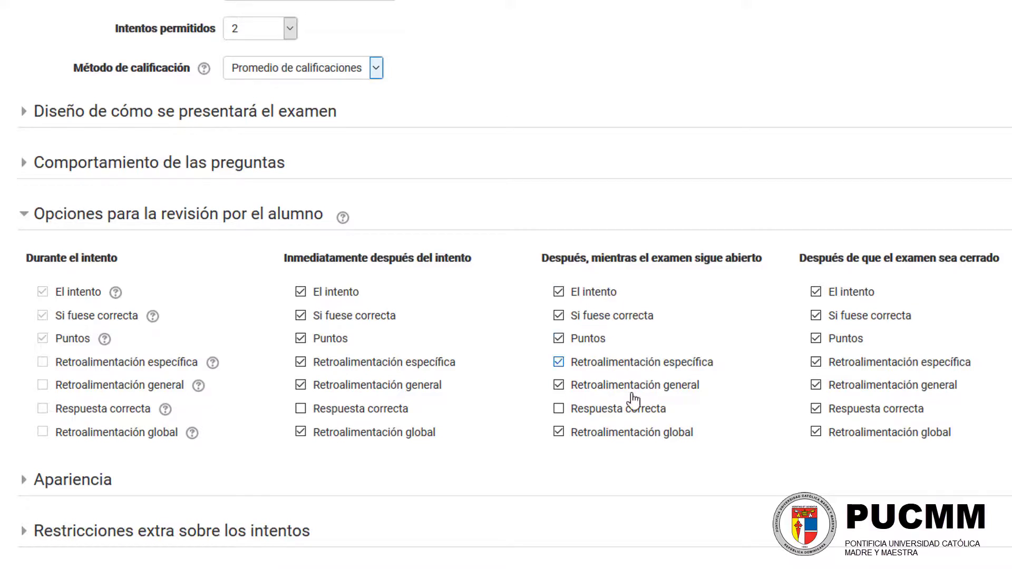
Step: Expand Restricciones extra sobre los intentos and enter the exam password in Se requiere contraseña
scroll(534, 249, down, 5)
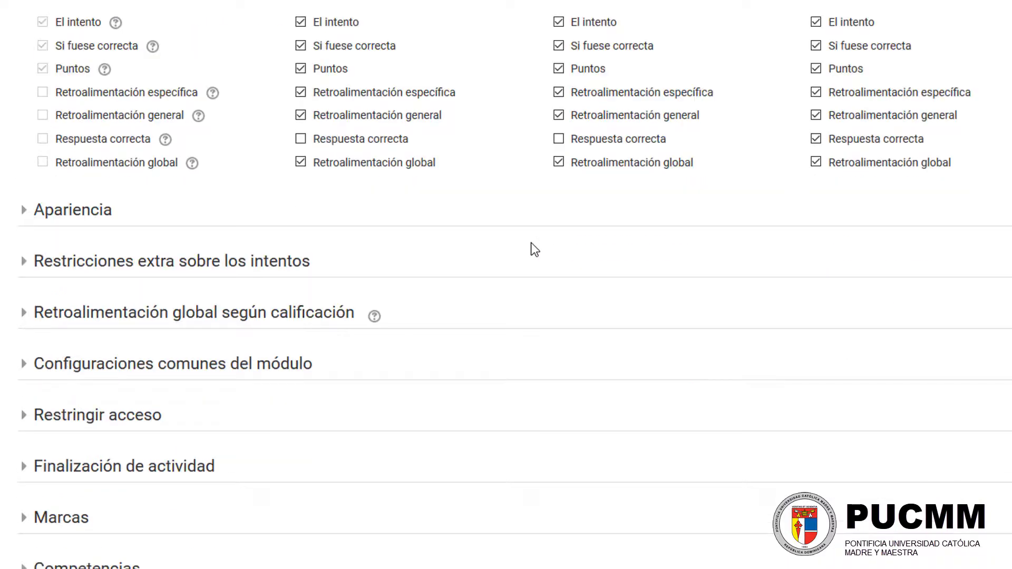
scroll(534, 249, down, 2)
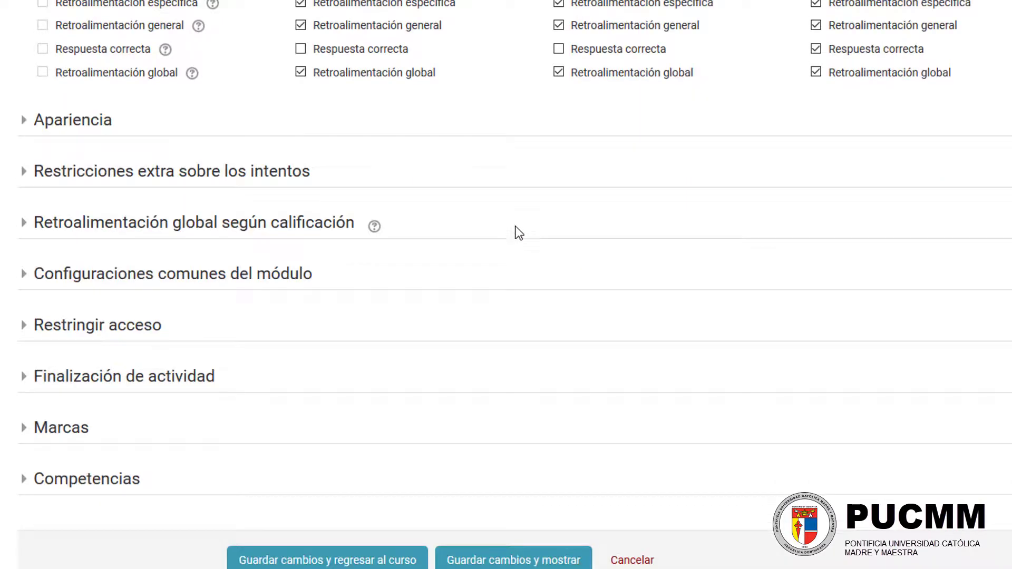
click(60, 179)
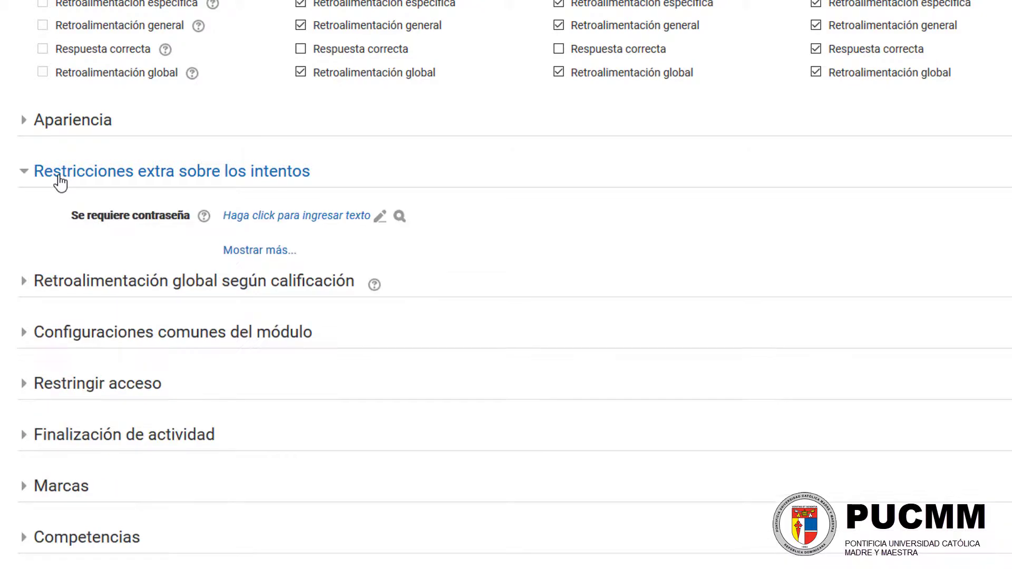
click(265, 224)
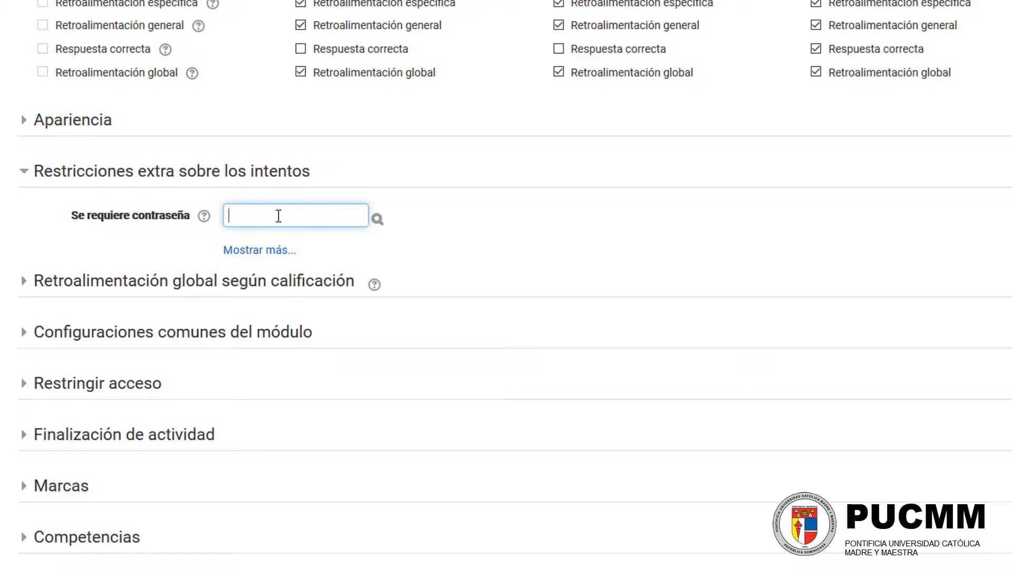
text(prueba)
click(378, 219)
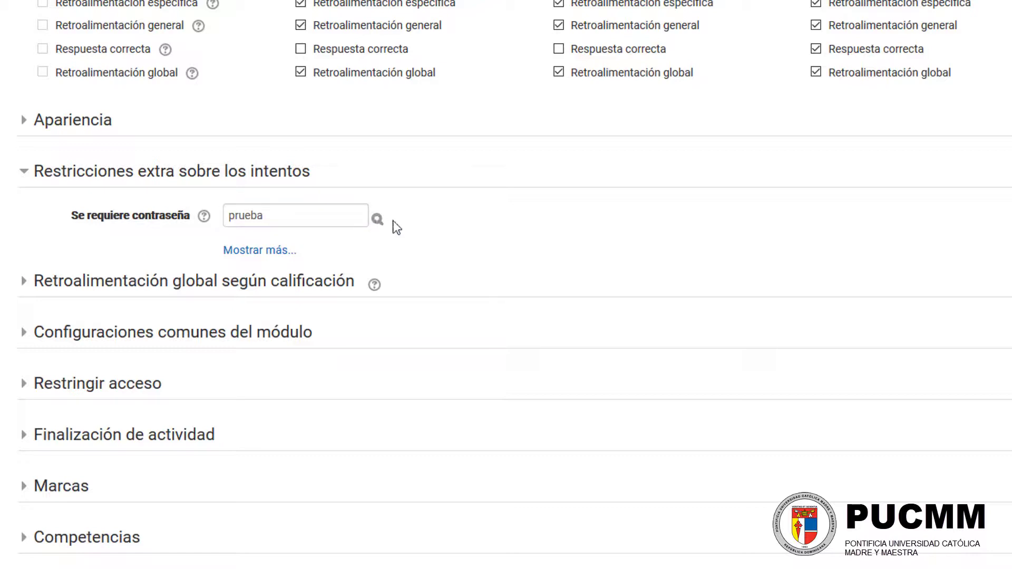
key(Return)
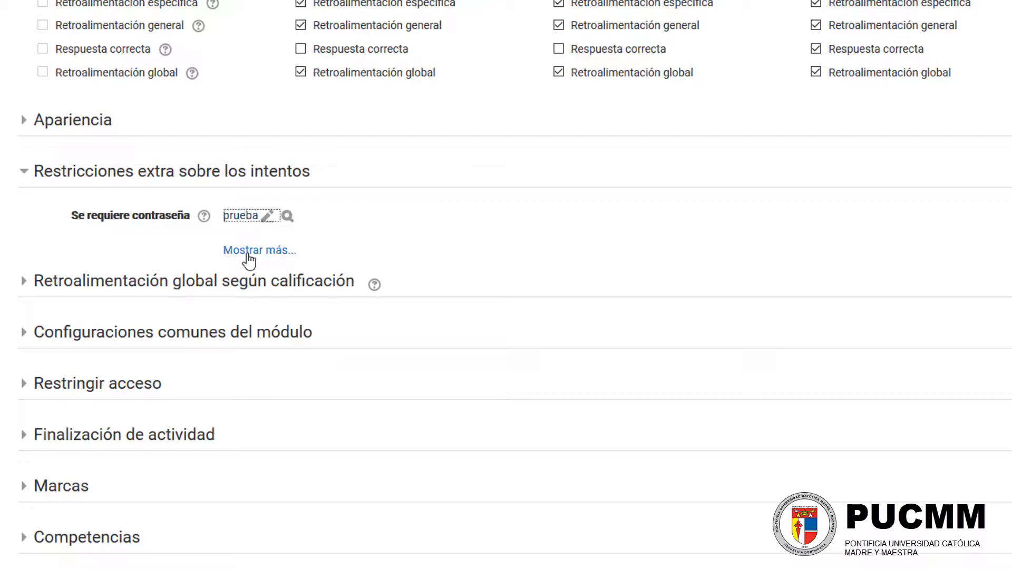
Step: Show the additional restrictions on exam attempts and examine the Seguridad del navegador choices, keeping Ninguno(a)
click(276, 252)
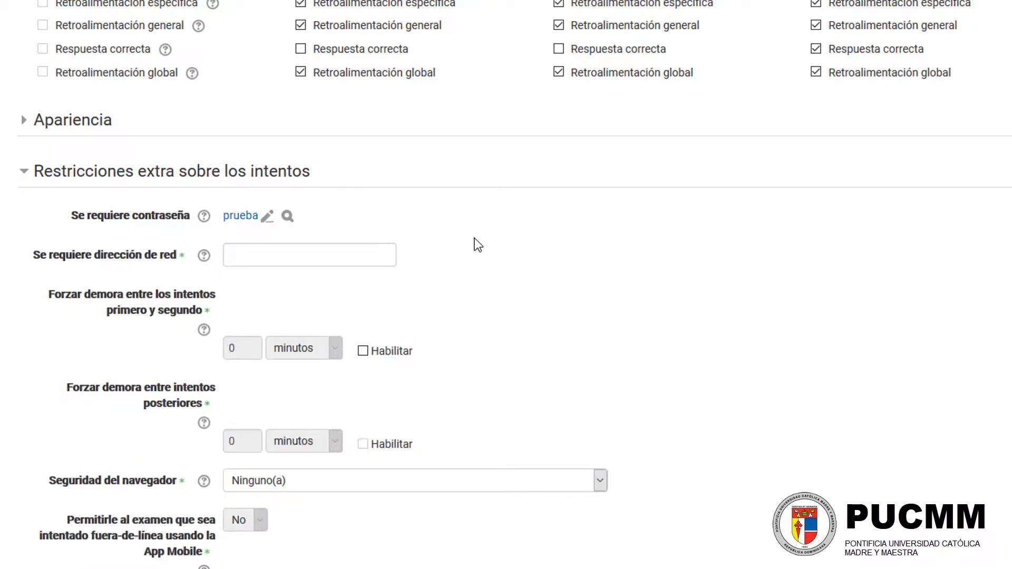
scroll(475, 240, down, 3)
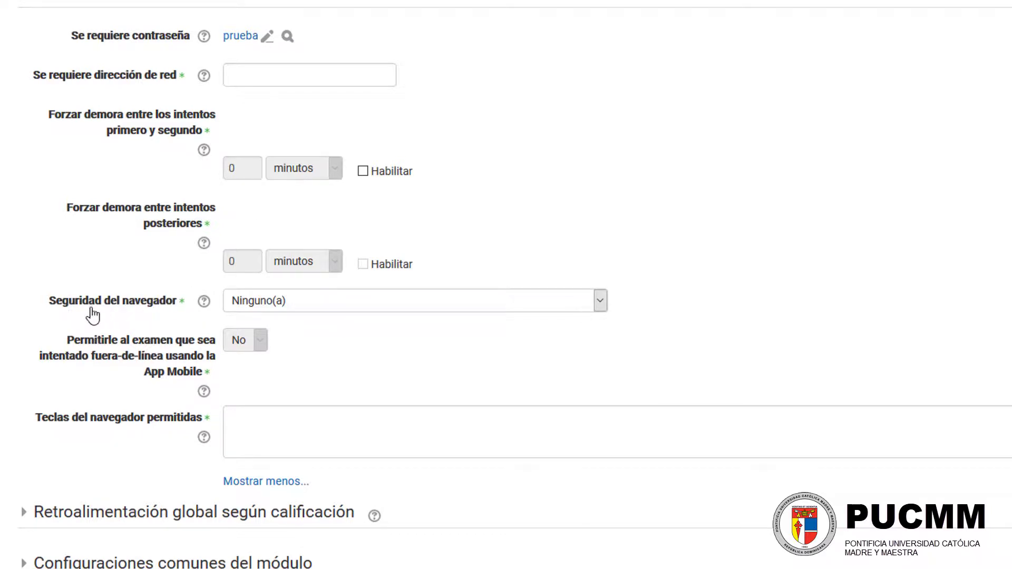
drag(45, 300, 176, 305)
click(307, 305)
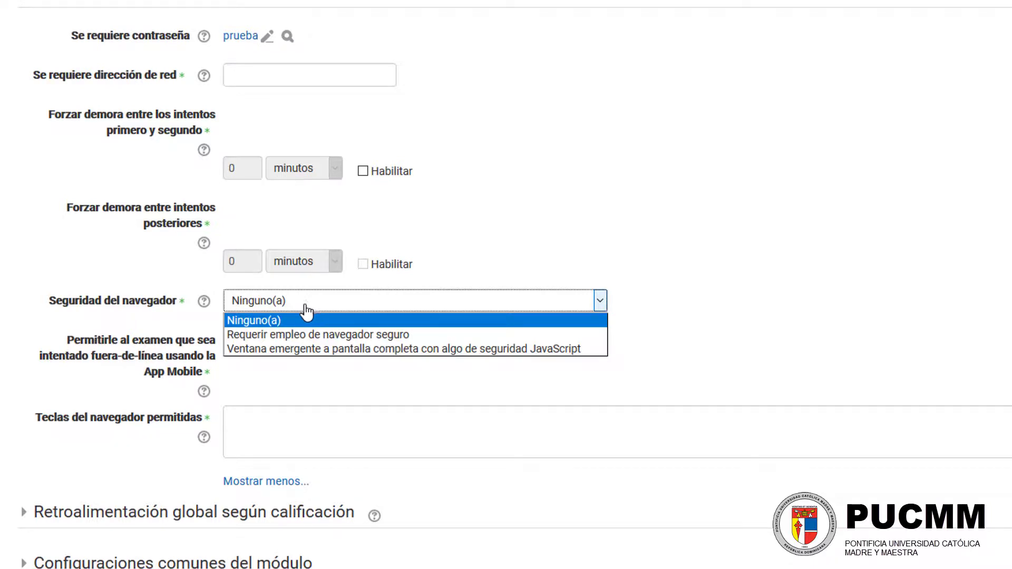
click(431, 322)
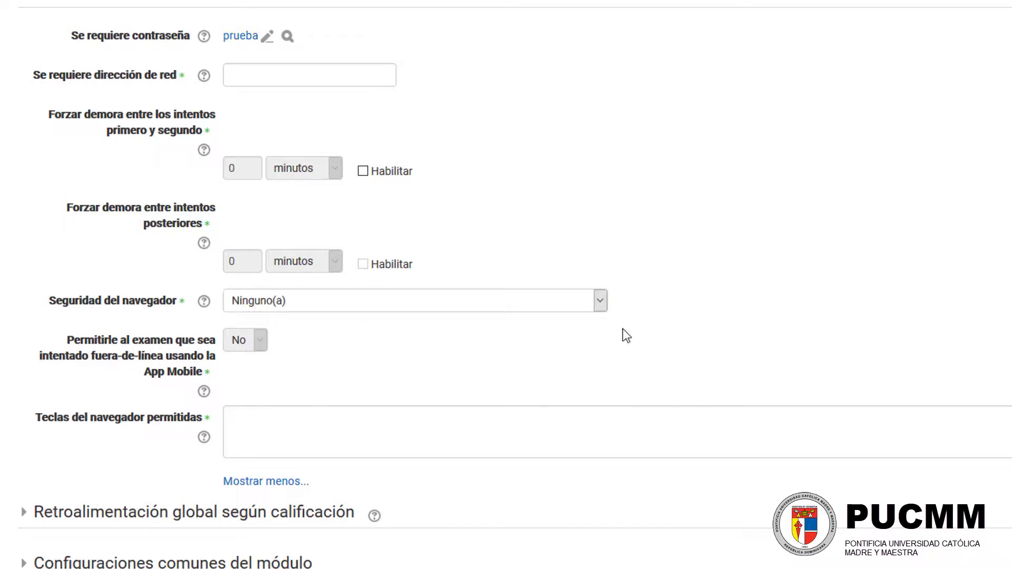
click(599, 303)
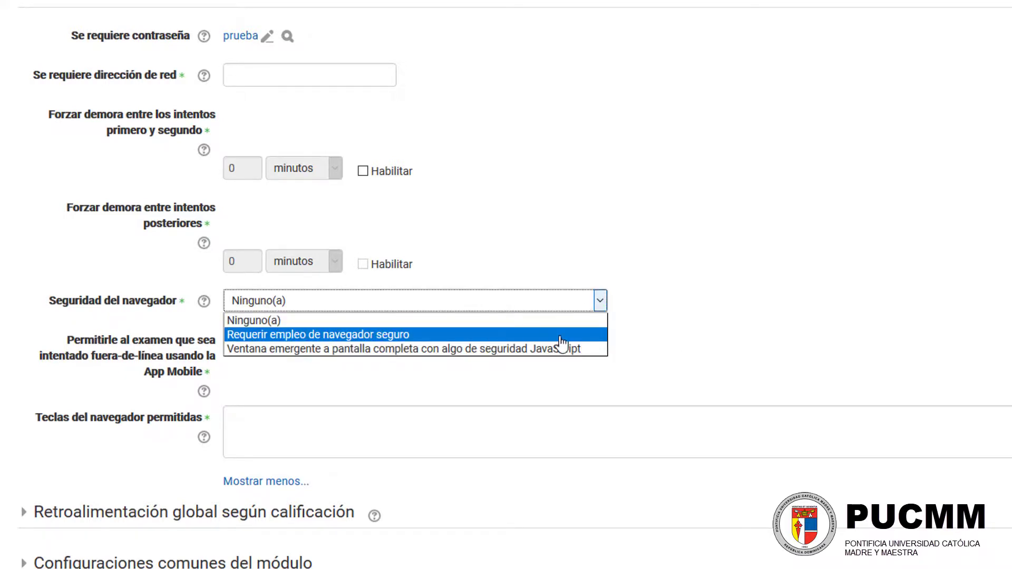
click(706, 297)
Step: Save the exam settings and display the exam
scroll(296, 310, down, 2)
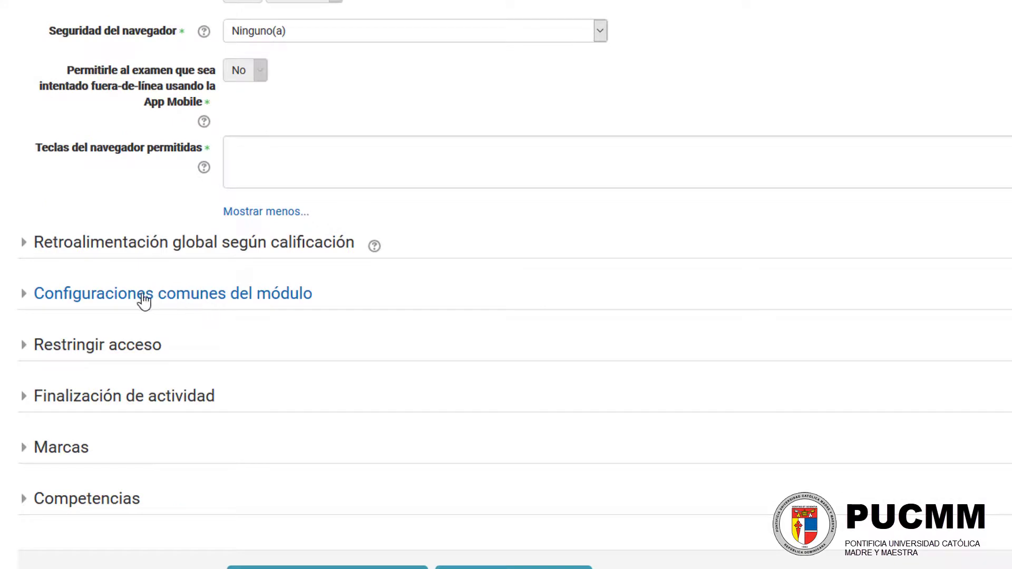
scroll(138, 300, down, 2)
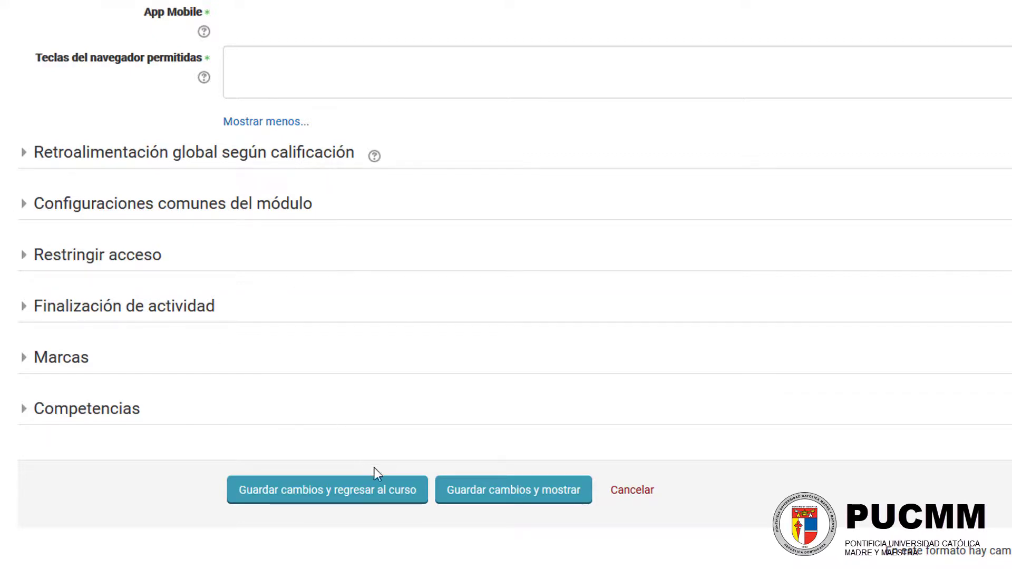
click(499, 498)
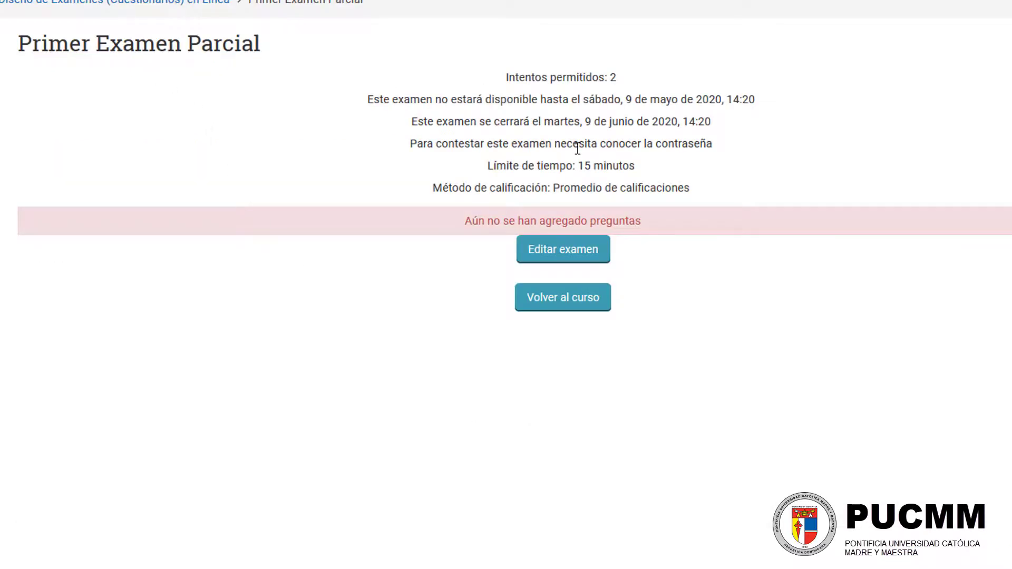
Step: Review the exam's summary and its administration options, and open Primer Examen Parcial for editing its questions
mouse_move(465, 221)
mouse_down()
mouse_move(652, 219)
mouse_move(471, 212)
mouse_up()
click(656, 219)
click(522, 221)
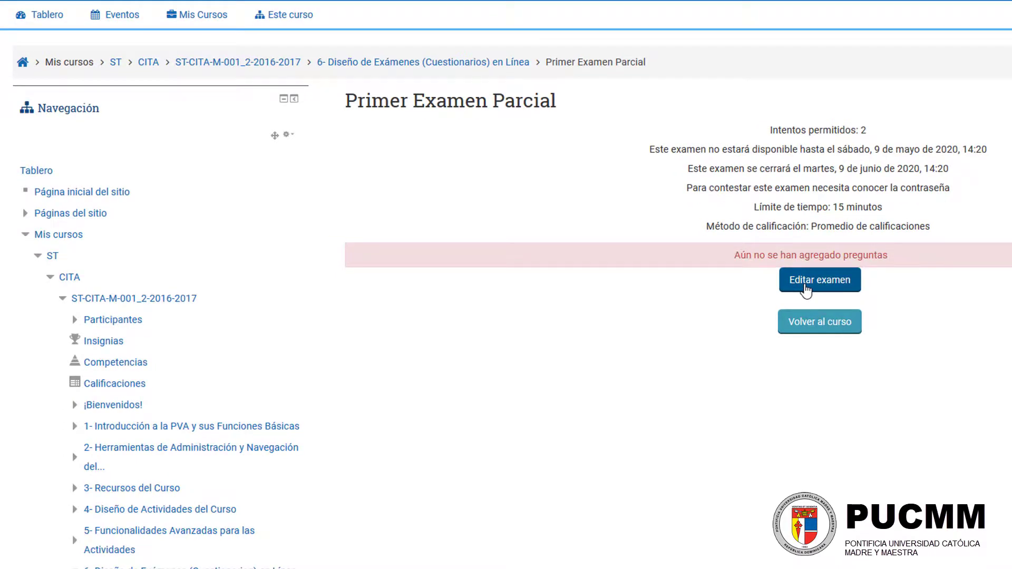
scroll(625, 253, down, 8)
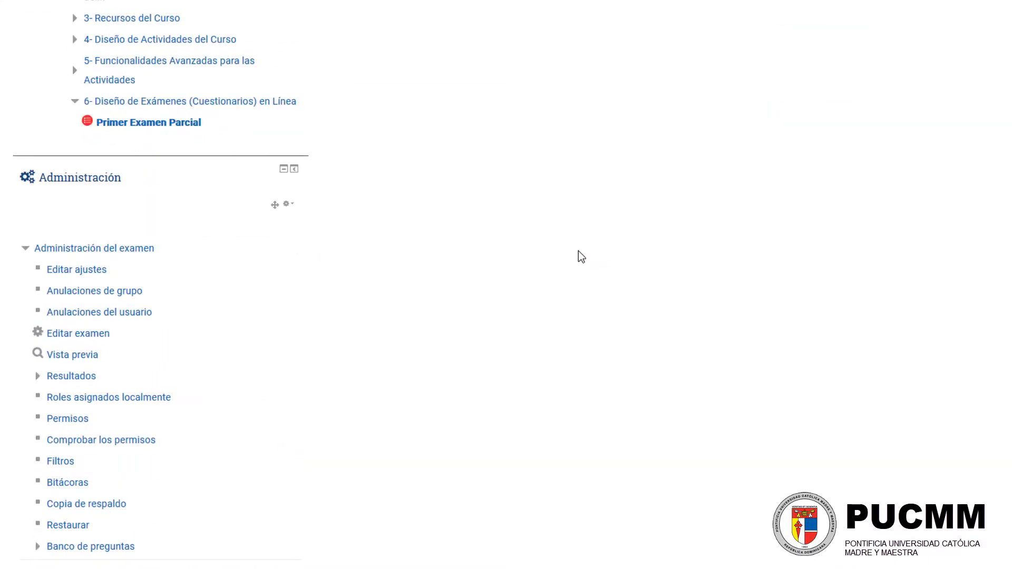
scroll(578, 256, down, 3)
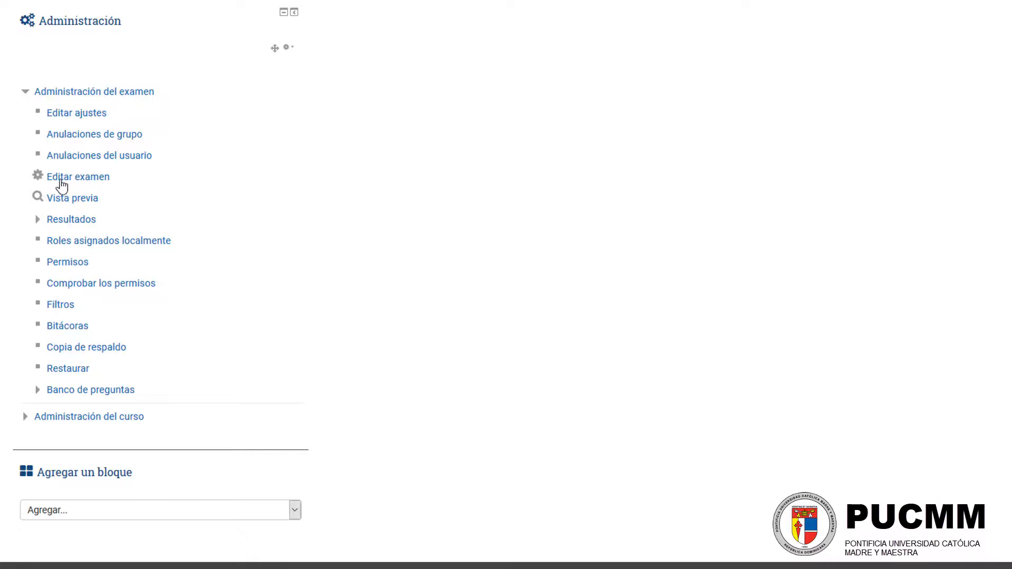
drag(112, 179, 42, 185)
scroll(554, 218, up, 9)
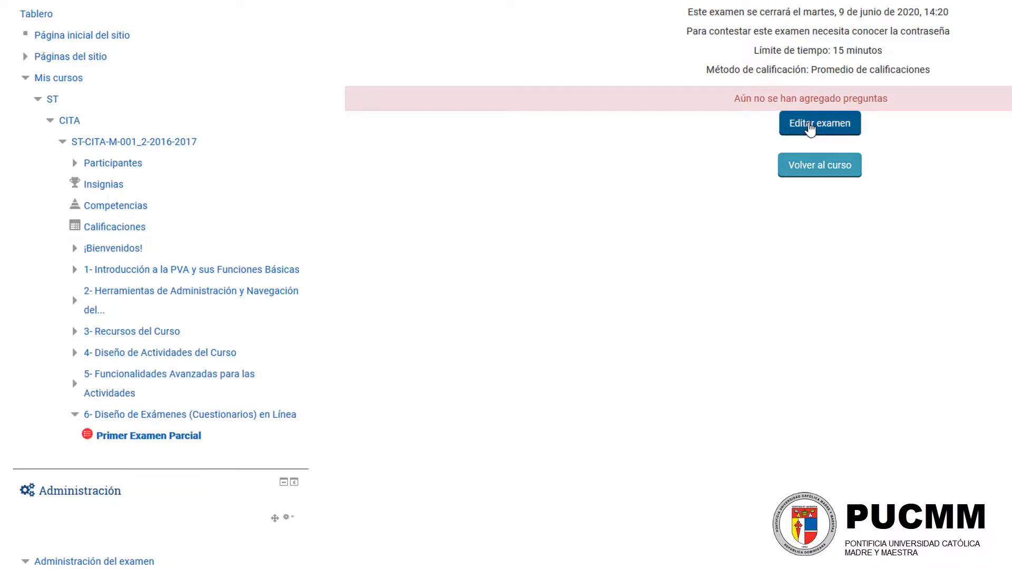
scroll(810, 128, up, 2)
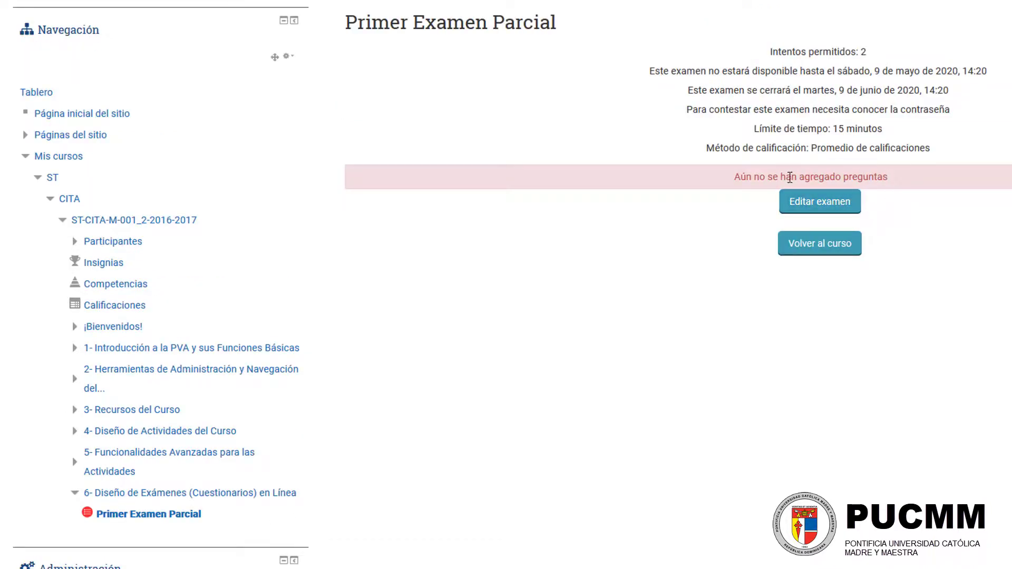
drag(733, 178, 897, 184)
click(889, 188)
scroll(608, 109, down, 10)
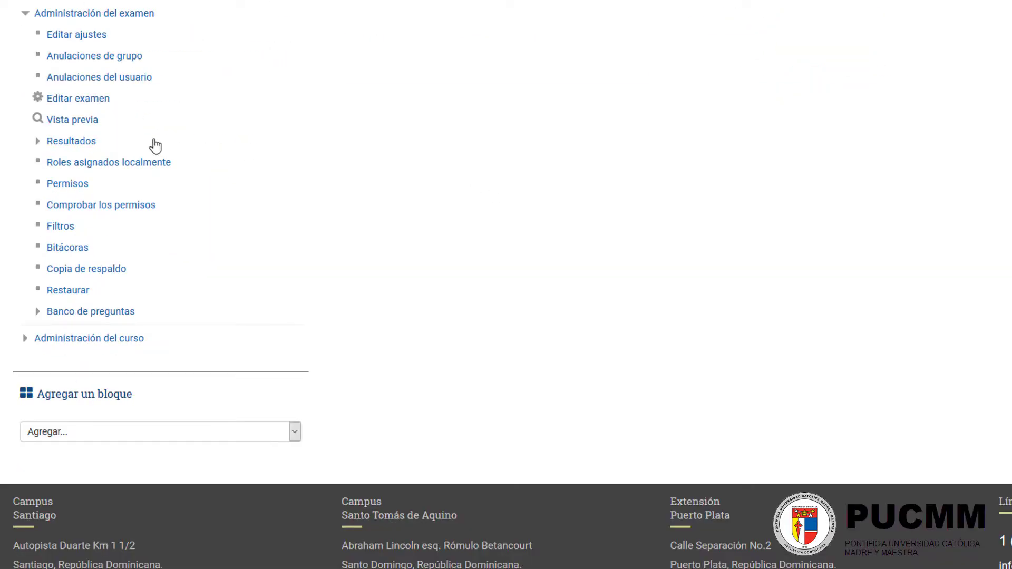
scroll(562, 151, up, 10)
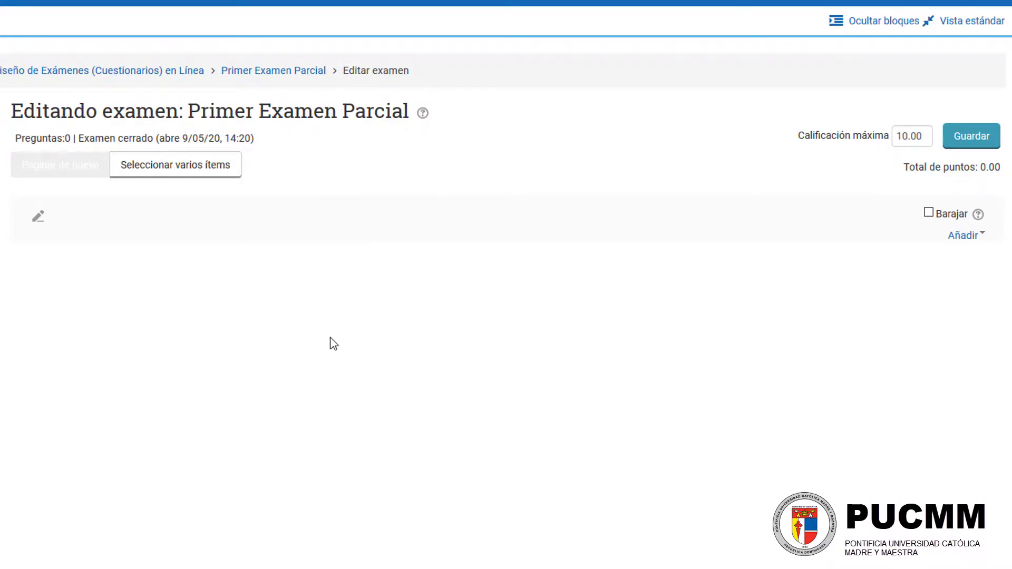
Step: Try 3, 10 and 5 as the exam's Calificación máxima
drag(925, 136, 864, 151)
click(919, 139)
click(919, 137)
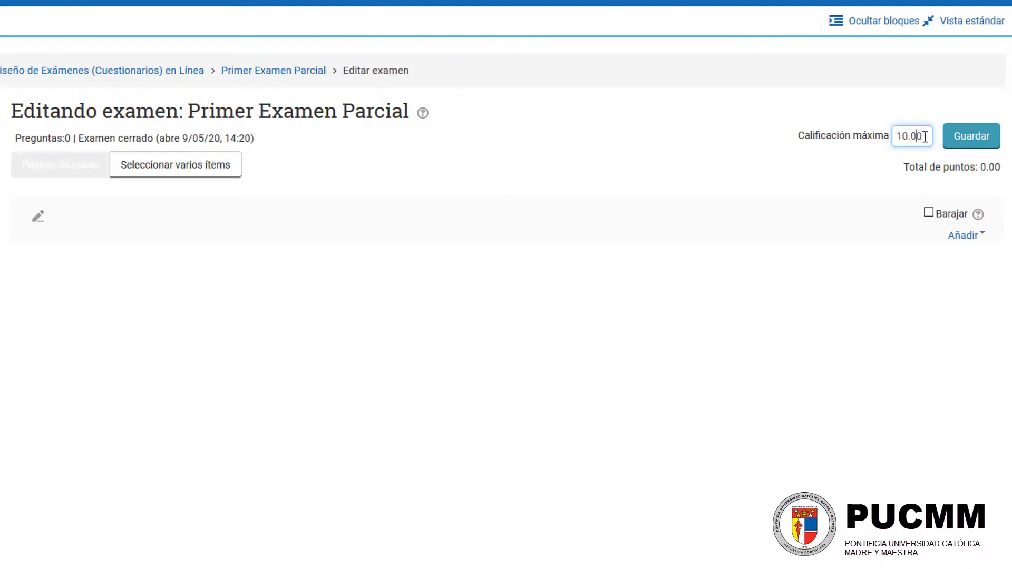
drag(925, 136, 878, 141)
click(924, 135)
text(30)
click(839, 358)
drag(933, 134, 846, 140)
text(10)
click(826, 298)
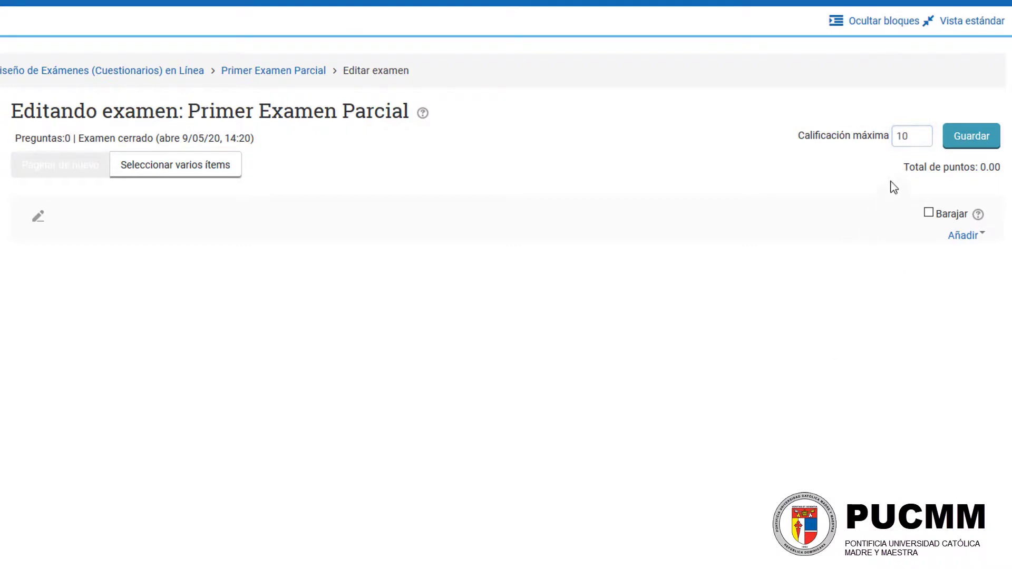
drag(925, 143, 868, 135)
text(5)
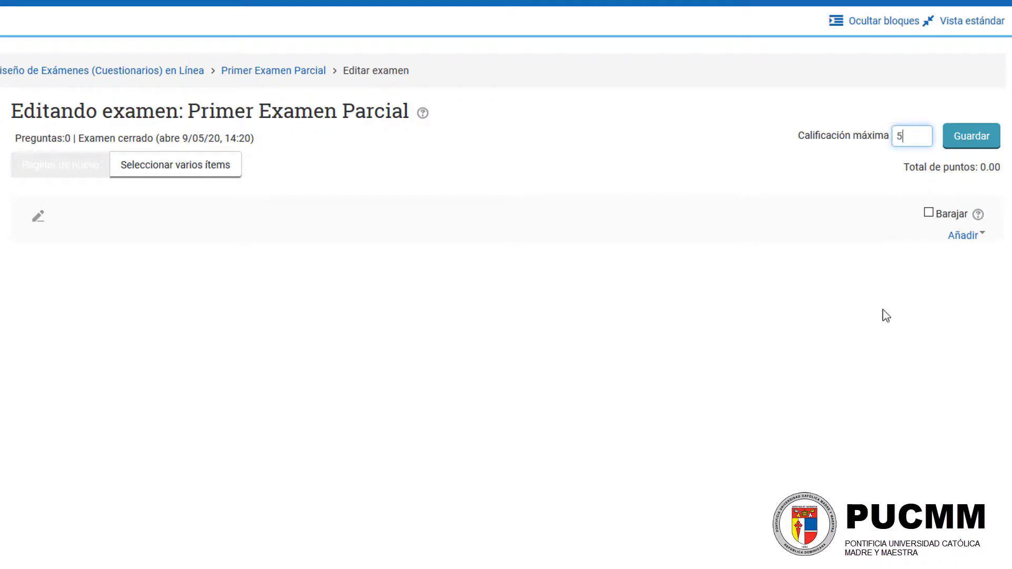
click(881, 316)
Step: Set the exam's Calificación máxima to 20 and save it
drag(899, 137, 865, 142)
text(20)
click(854, 303)
drag(912, 137, 879, 138)
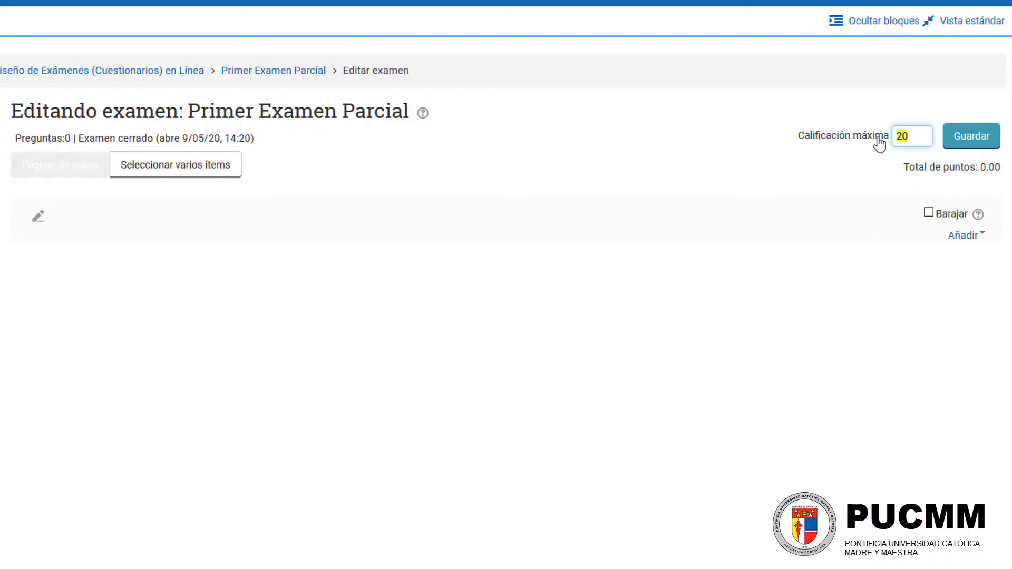
click(857, 110)
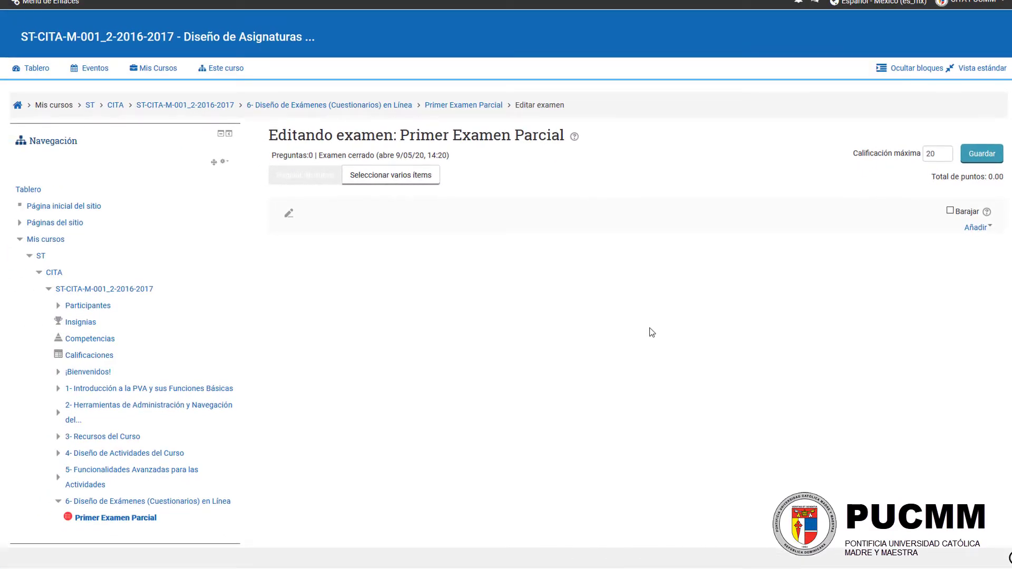
scroll(652, 334, down, 5)
scroll(526, 319, up, 5)
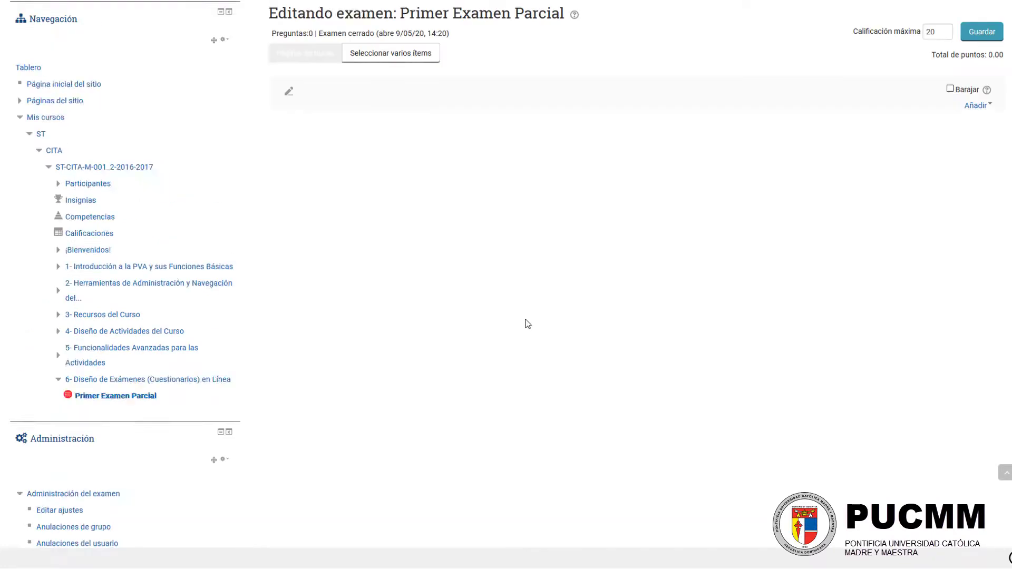
drag(941, 157, 920, 154)
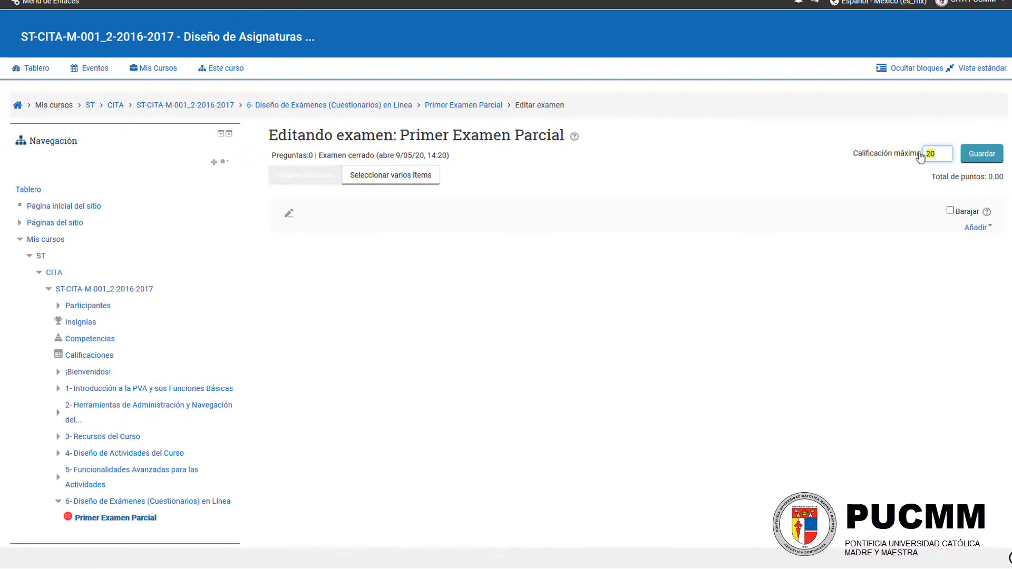
click(909, 138)
double_click(942, 154)
click(909, 165)
click(976, 155)
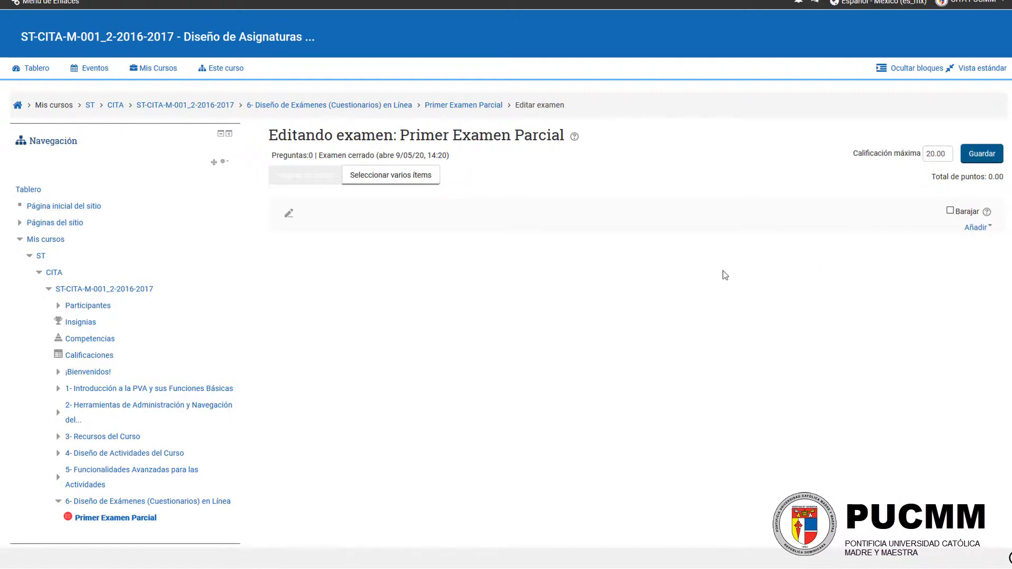
Step: In the exam's settings, set Calificación aprobatoria to 12, then save the changes and display the exam
scroll(543, 261, down, 3)
scroll(474, 264, up, 2)
scroll(440, 265, down, 7)
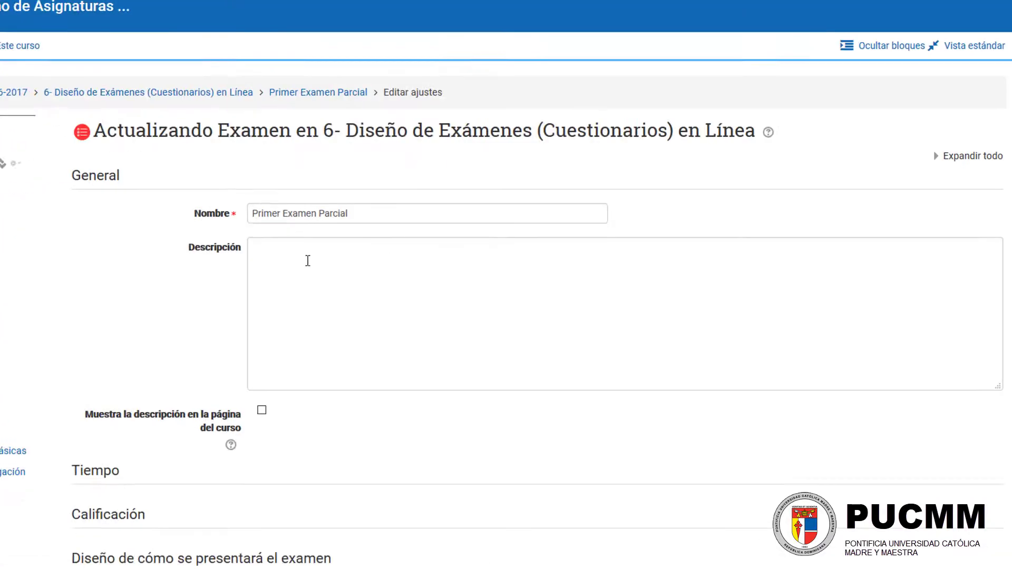
scroll(308, 260, down, 7)
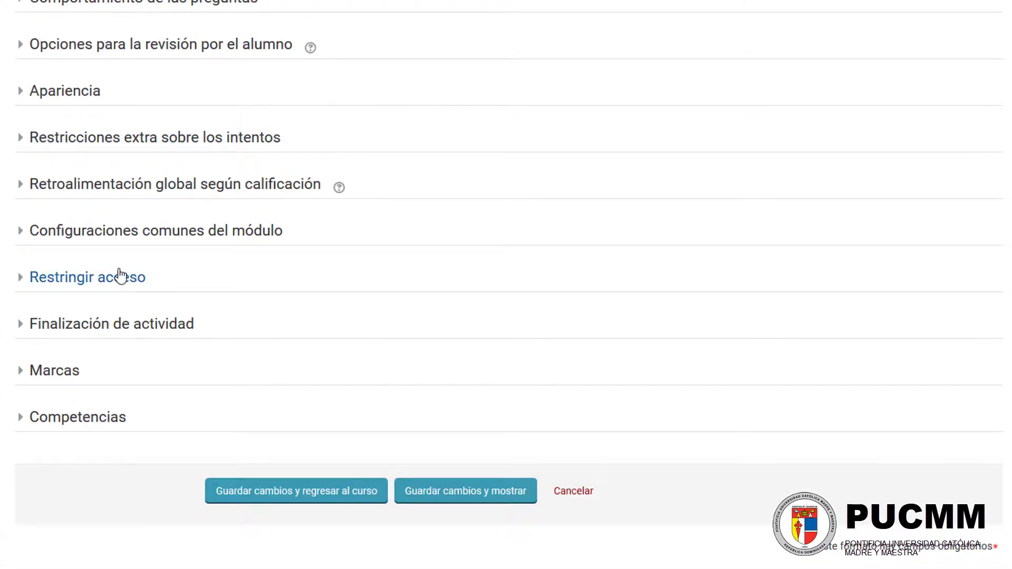
scroll(120, 272, up, 3)
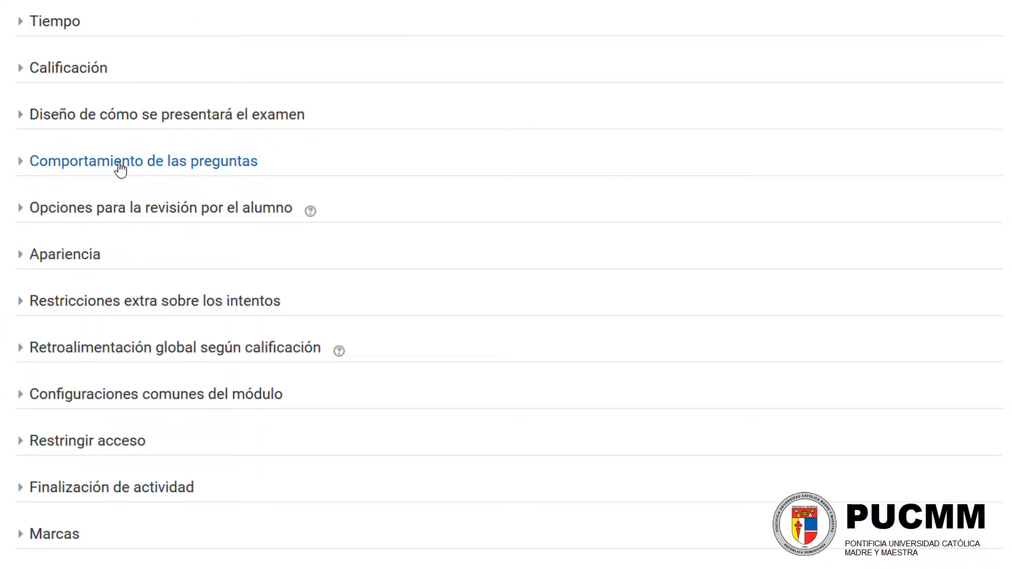
click(70, 68)
double_click(245, 144)
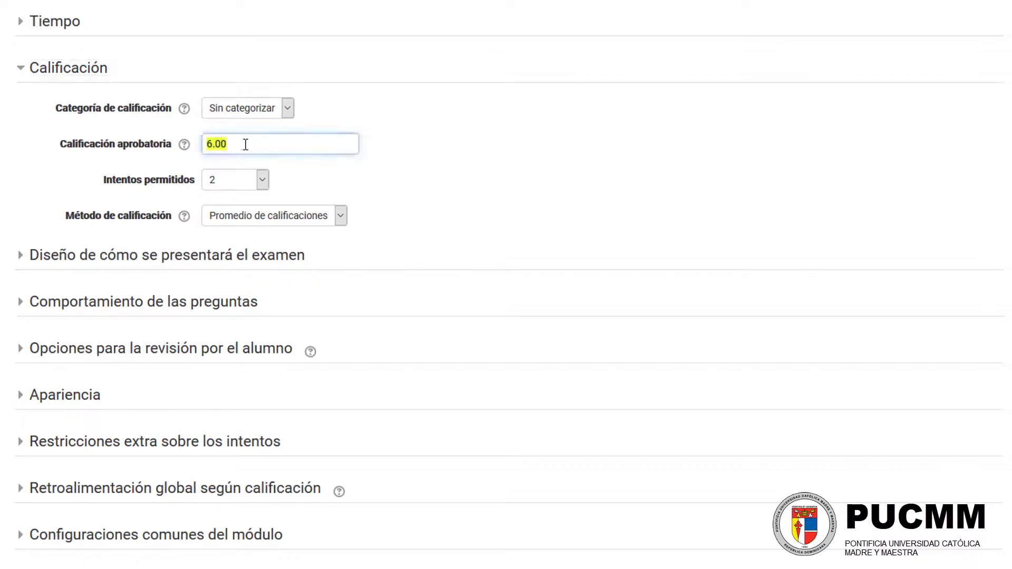
text(12)
click(498, 160)
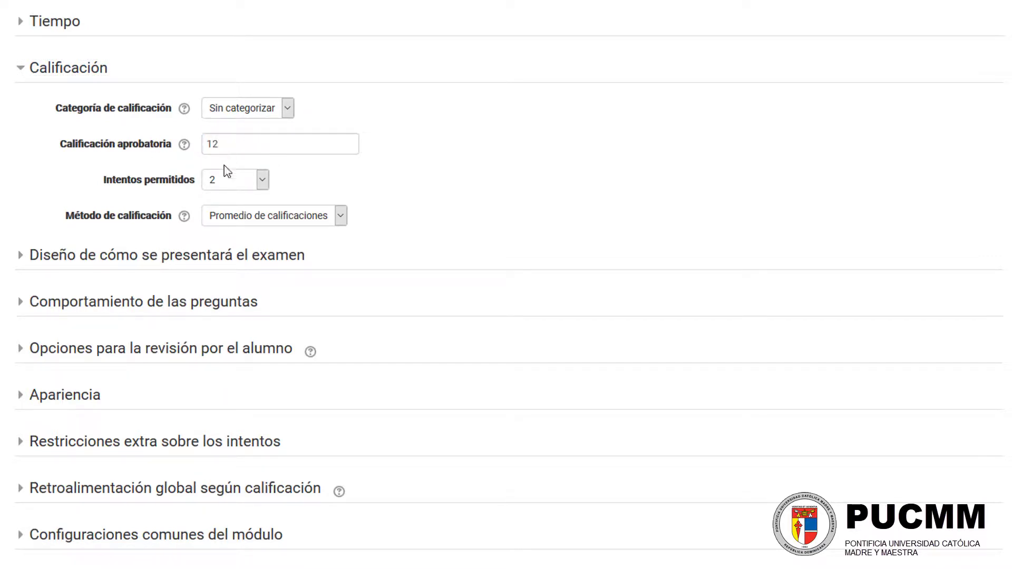
scroll(250, 143, down, 8)
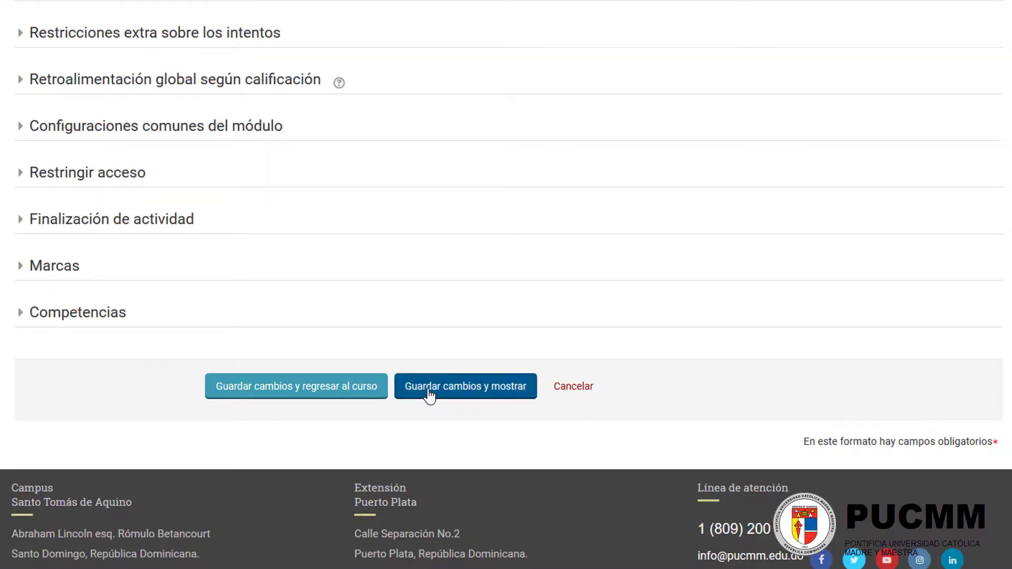
click(440, 388)
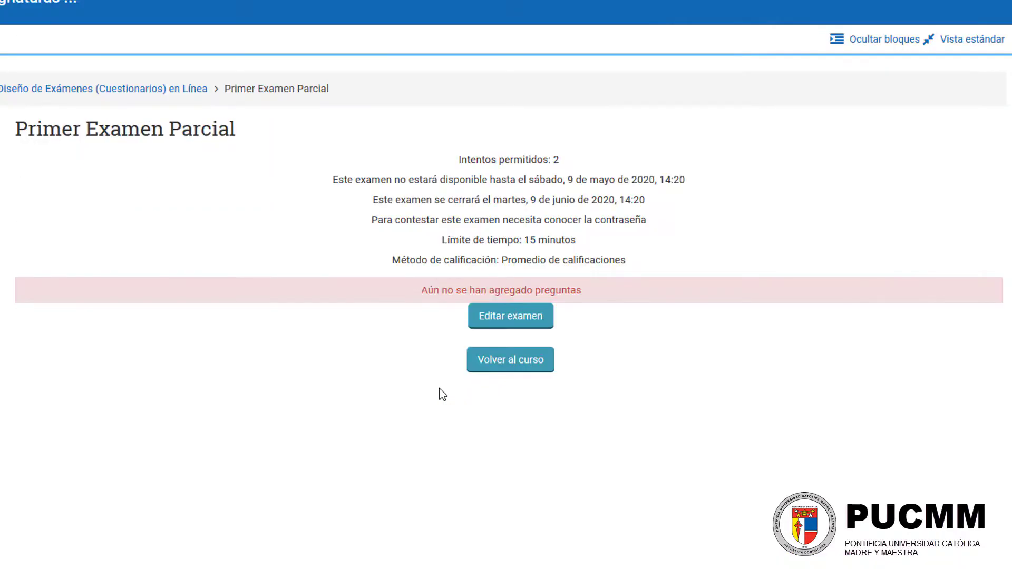
Step: Reopen the exam for editing and start adding questions from the question bank
click(511, 319)
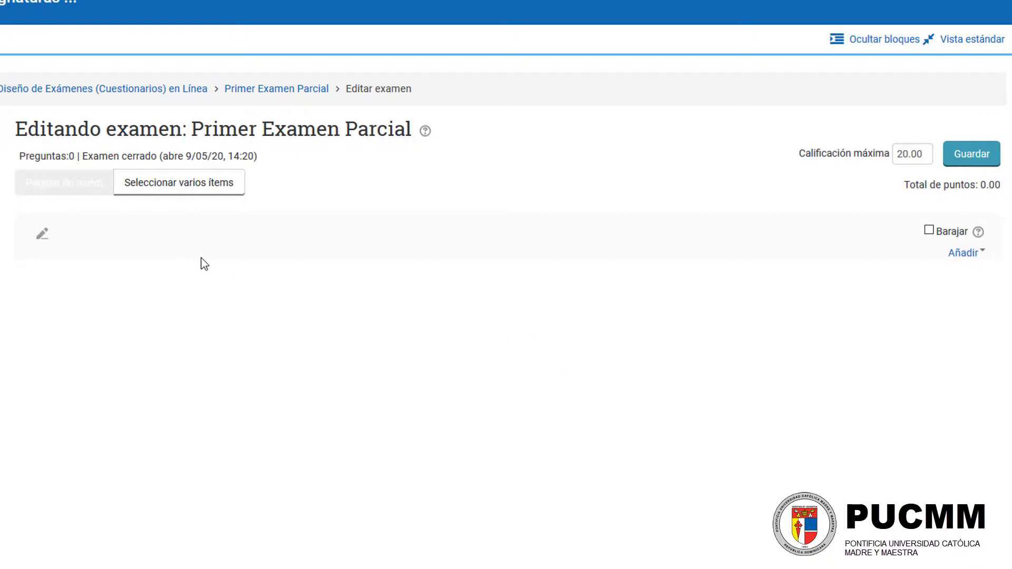
drag(20, 156, 72, 156)
click(963, 255)
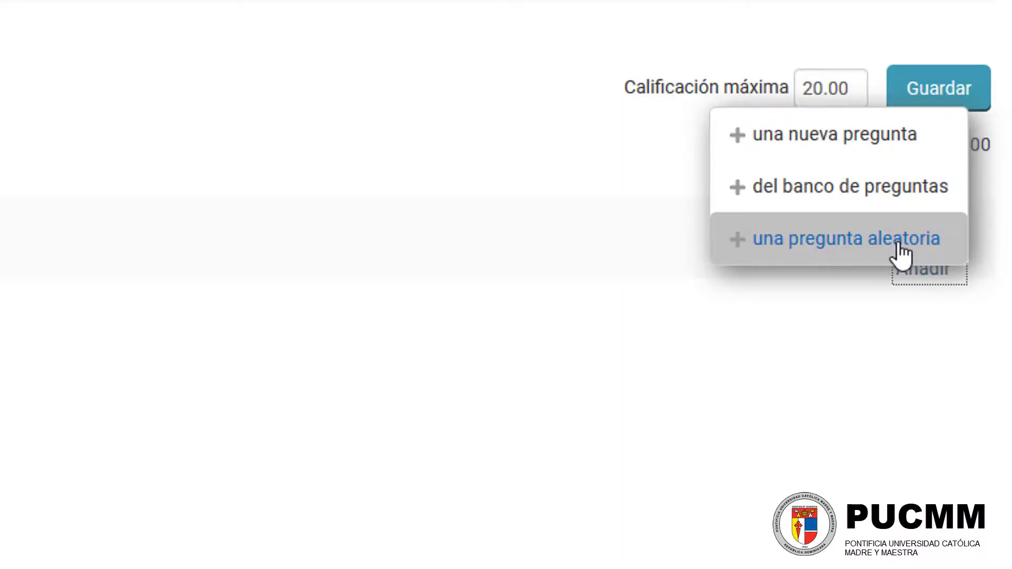
click(833, 203)
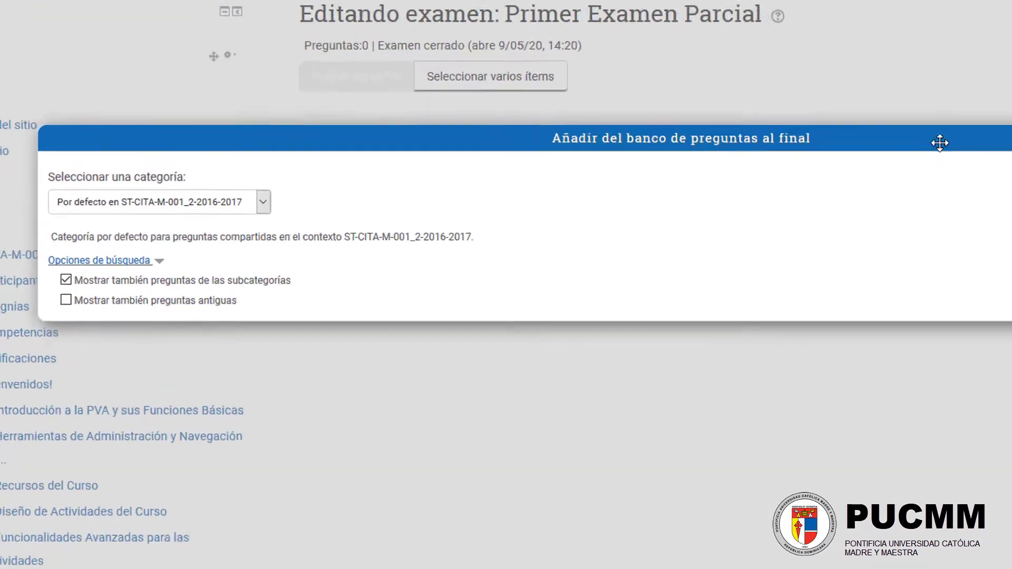
Step: From the Preguntas de Arrastrar y Soltar category, add Países de centroamérica y el caribe, Huesos del cuerpo and Clasificación de Hardware y Software to the exam
click(215, 208)
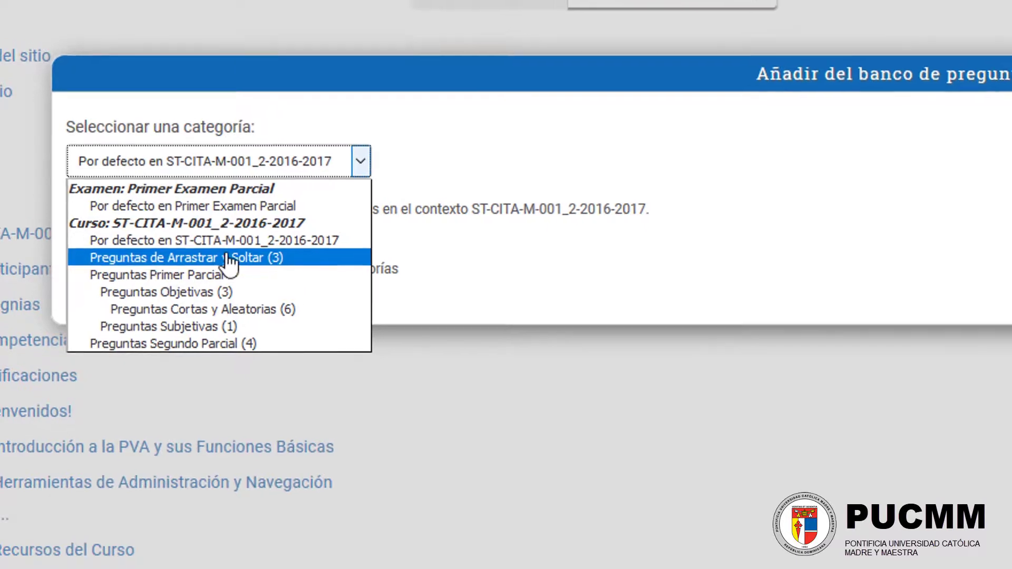
click(230, 258)
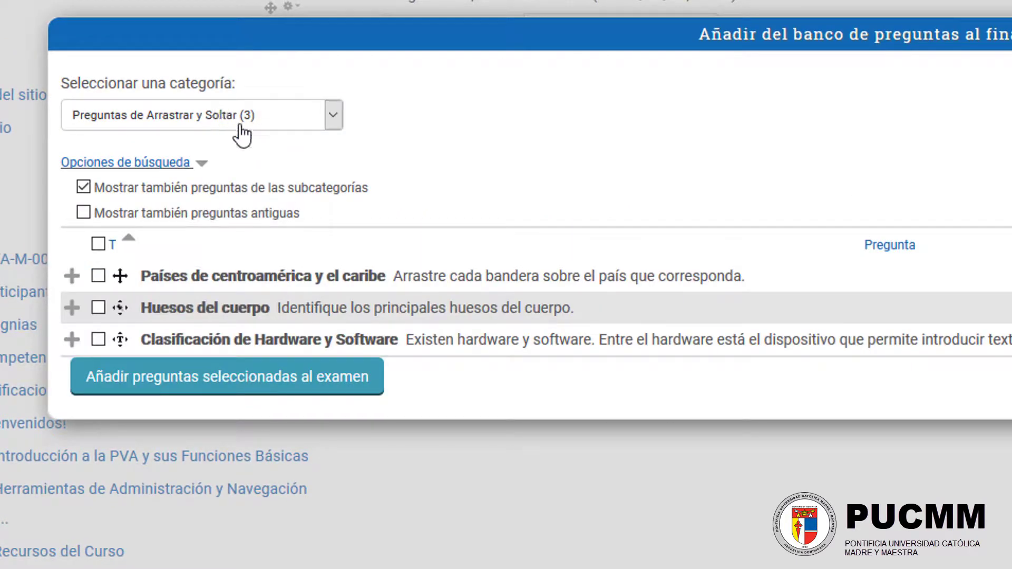
click(98, 276)
click(98, 307)
click(99, 338)
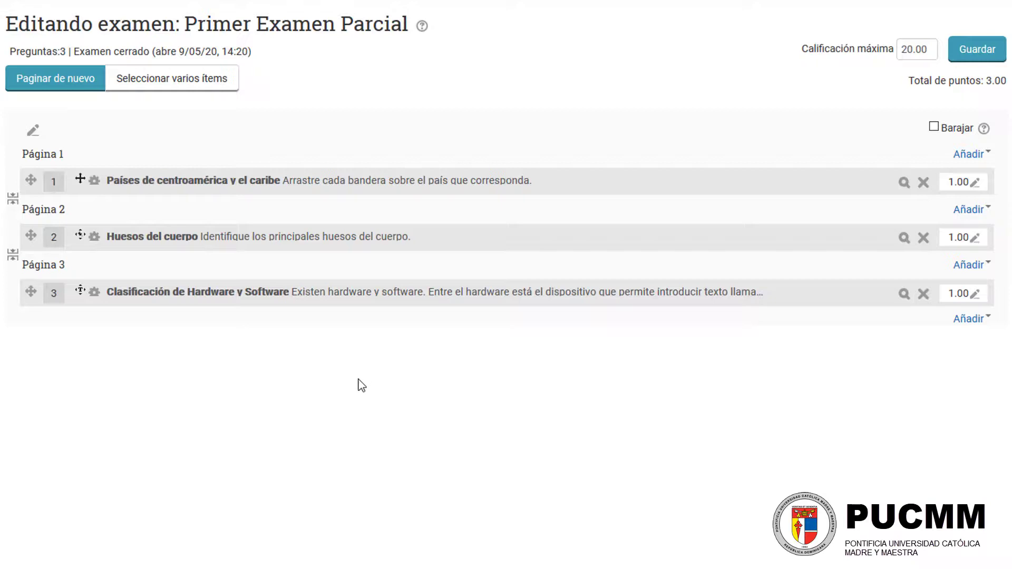
Step: Enable Barajar for the exam's questions, read its help text and close the help window
click(935, 128)
scroll(255, 273, up, 1)
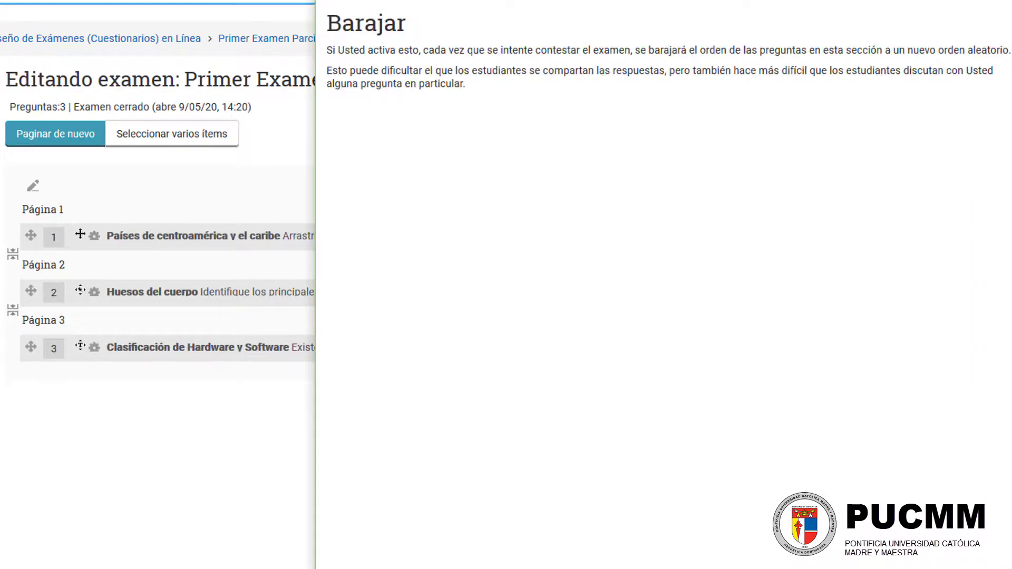
drag(93, 72, 434, 75)
click(169, 68)
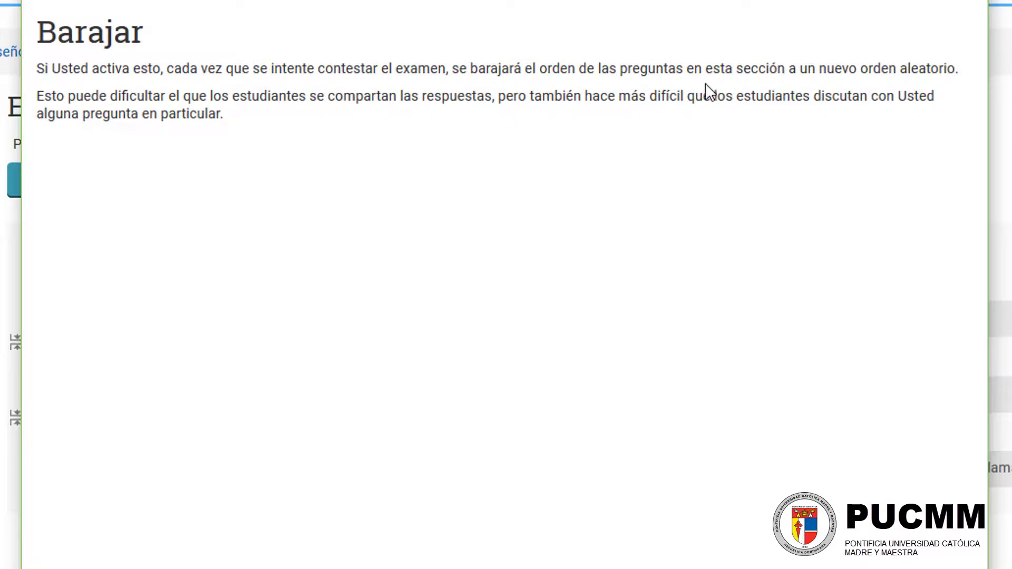
drag(540, 72, 813, 72)
click(395, 136)
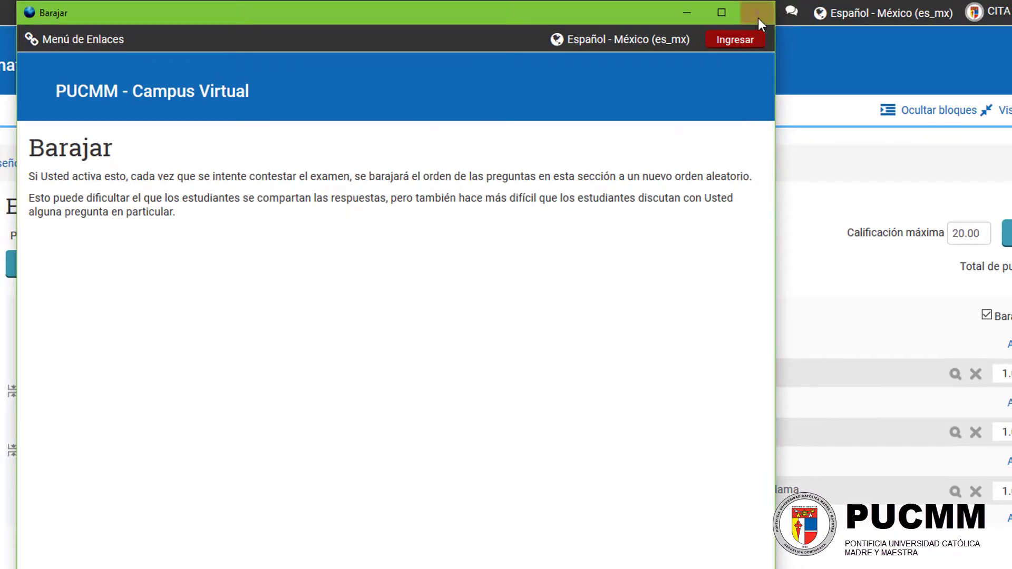
click(755, 4)
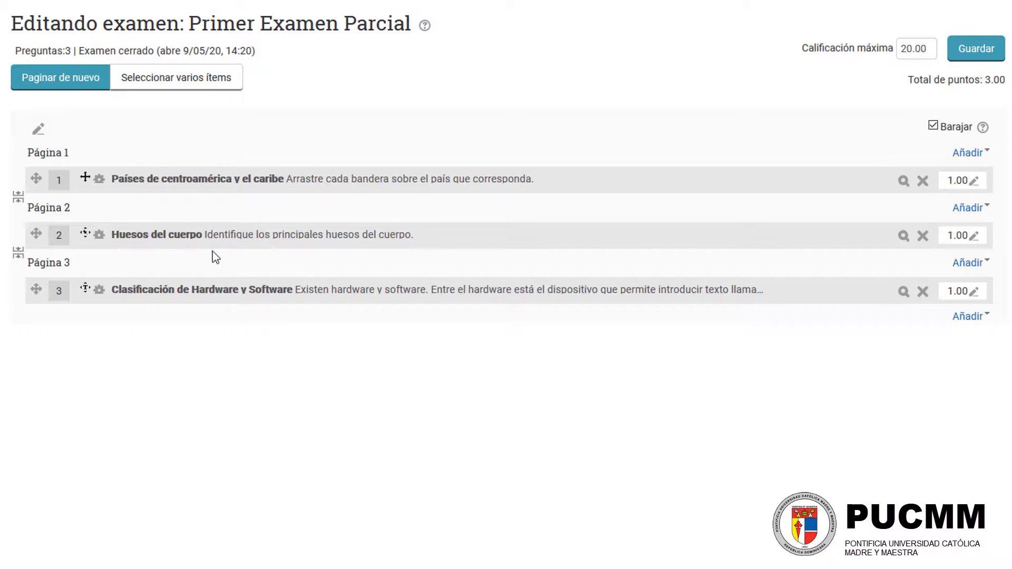
click(970, 154)
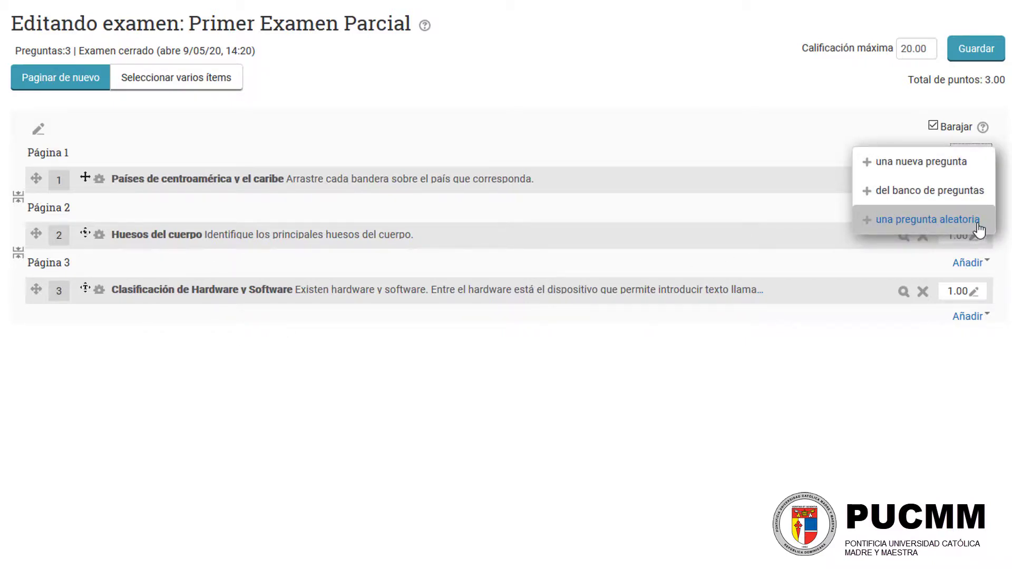
click(931, 220)
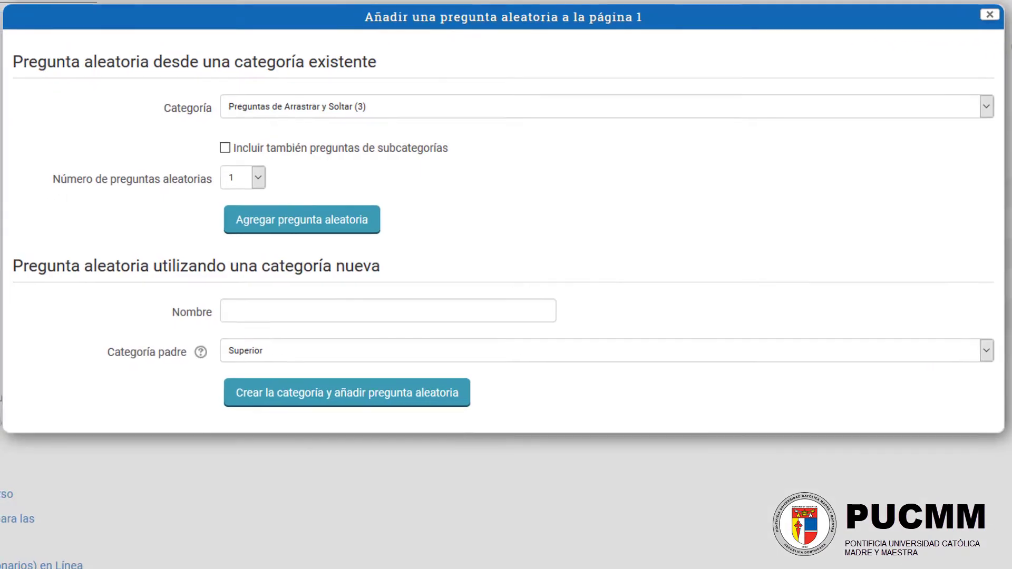
click(258, 178)
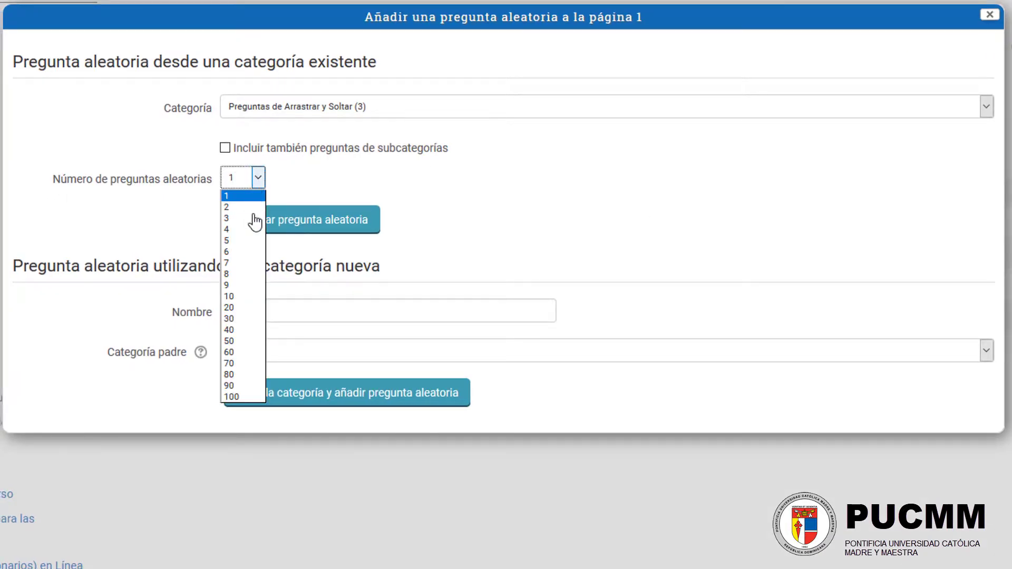
click(242, 320)
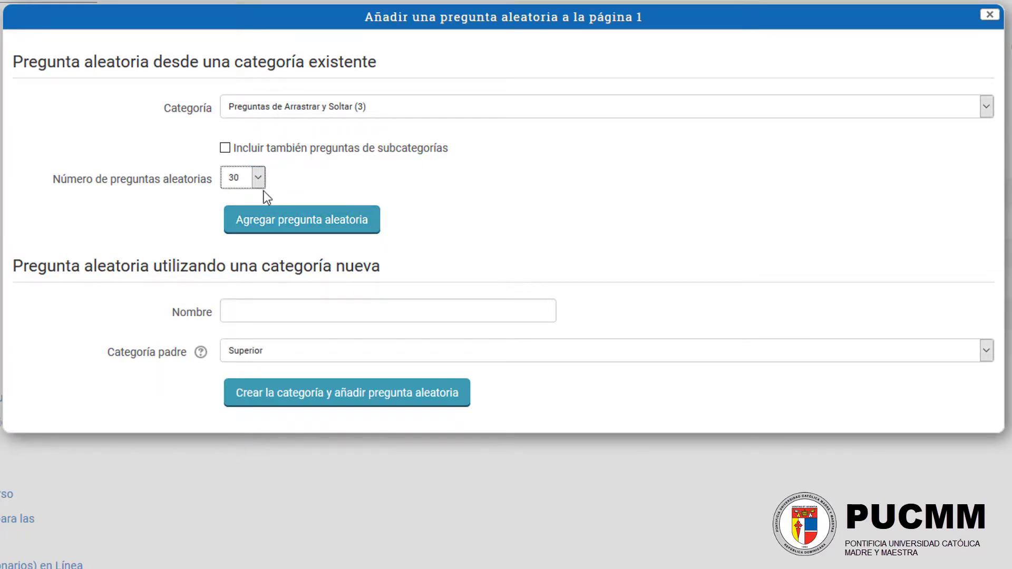
click(990, 14)
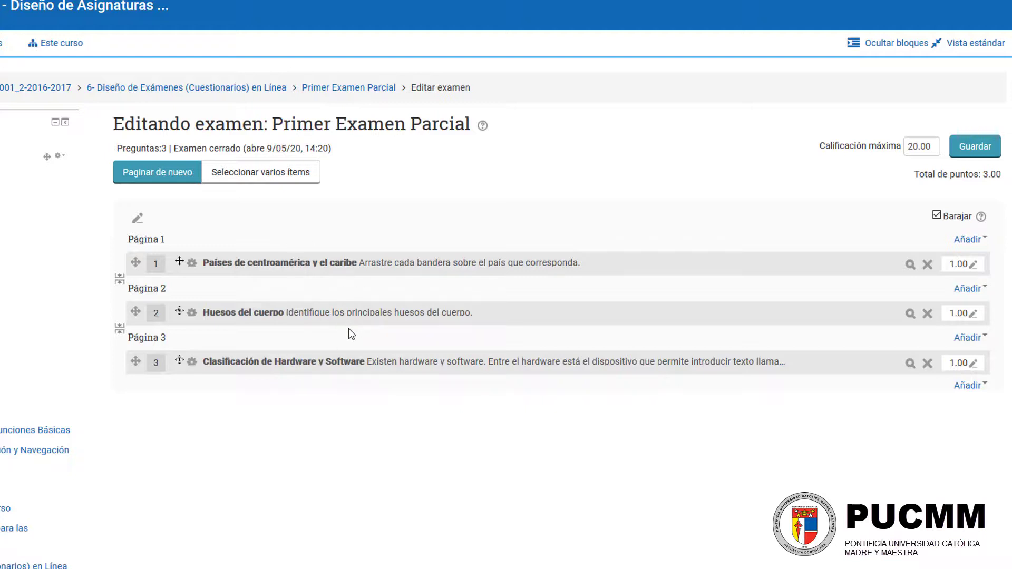
Step: Add one random question from the Preguntas Objetivas category to Página 1 of the exam
click(968, 240)
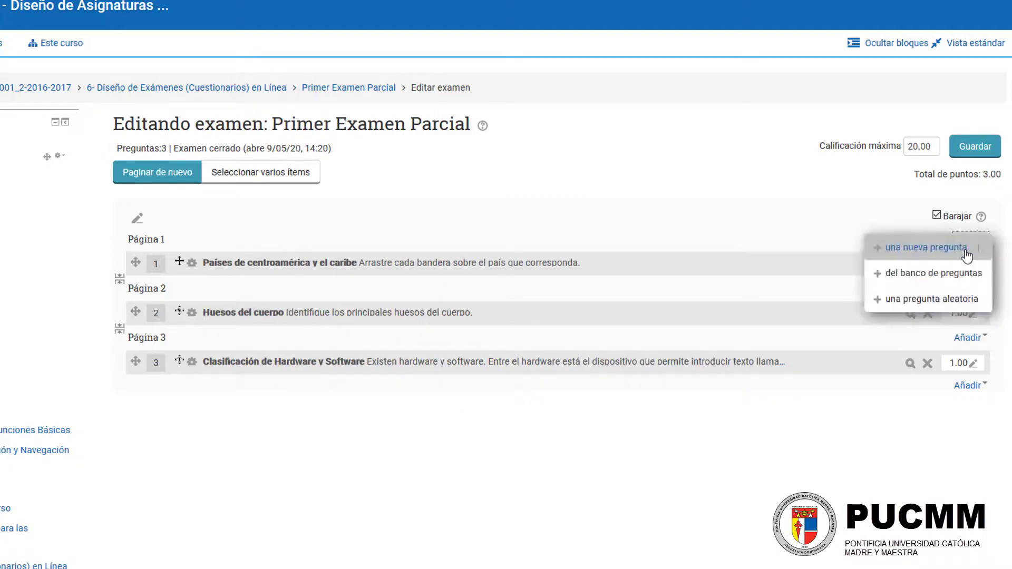
click(899, 307)
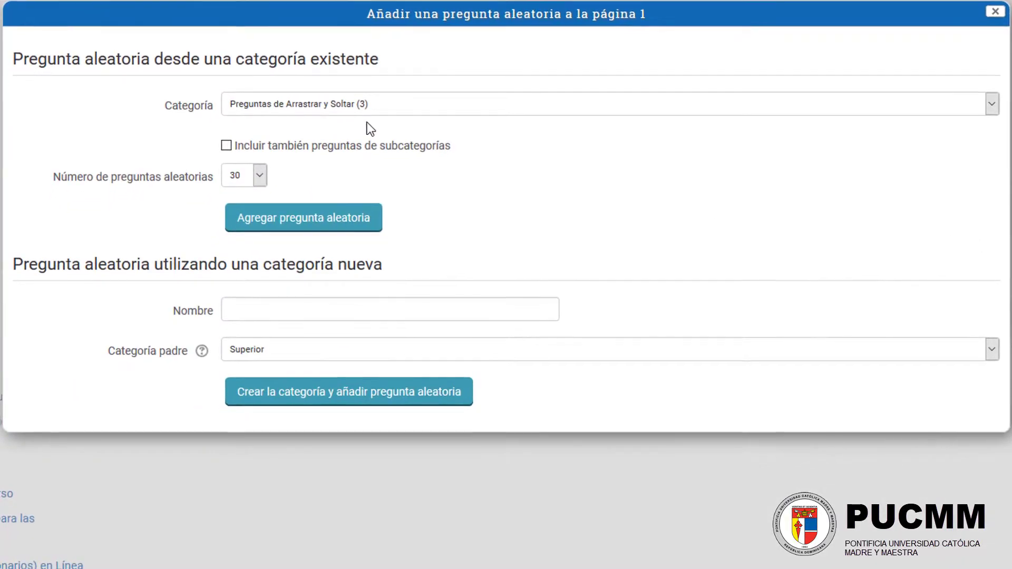
click(319, 108)
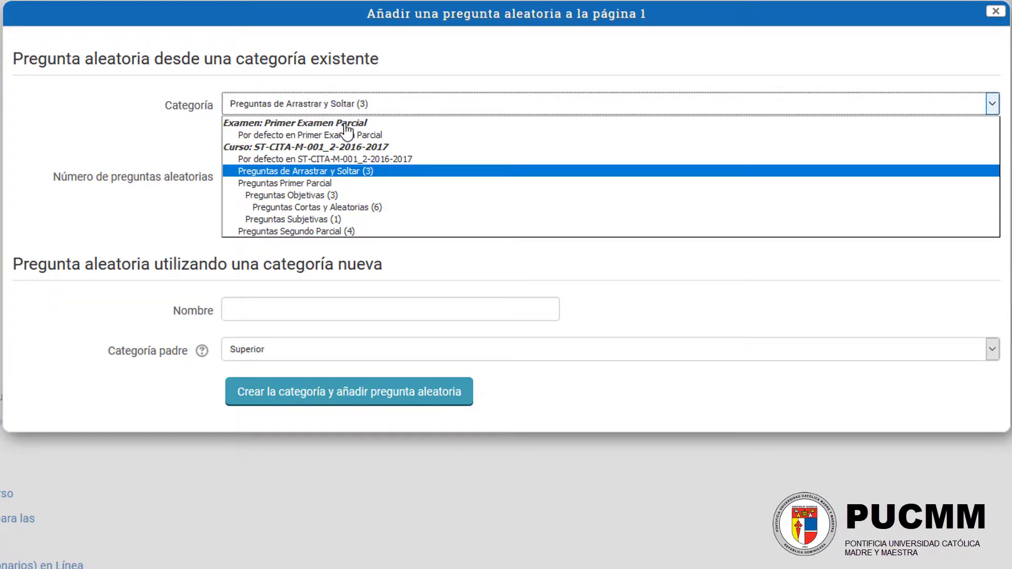
click(393, 197)
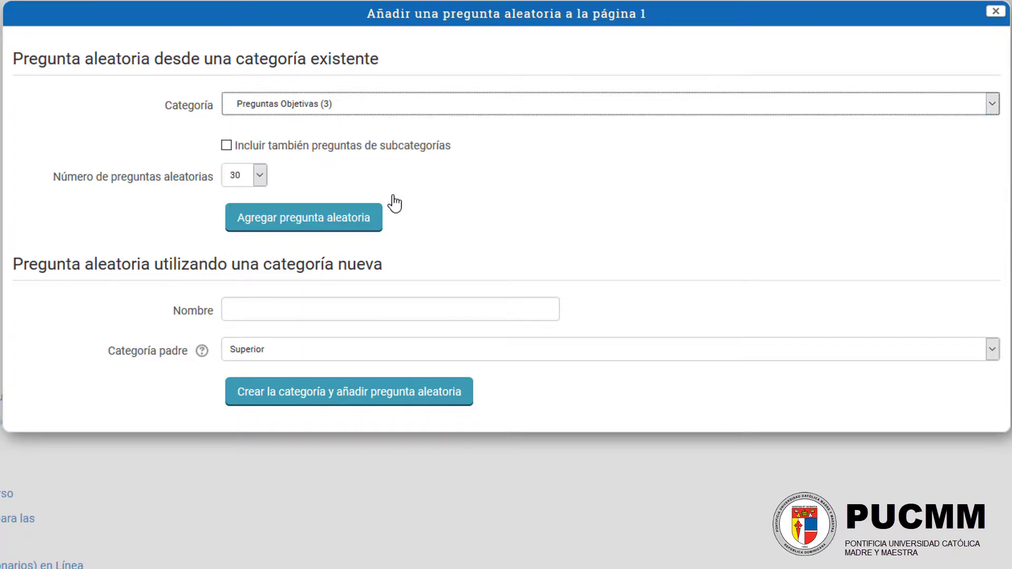
click(251, 180)
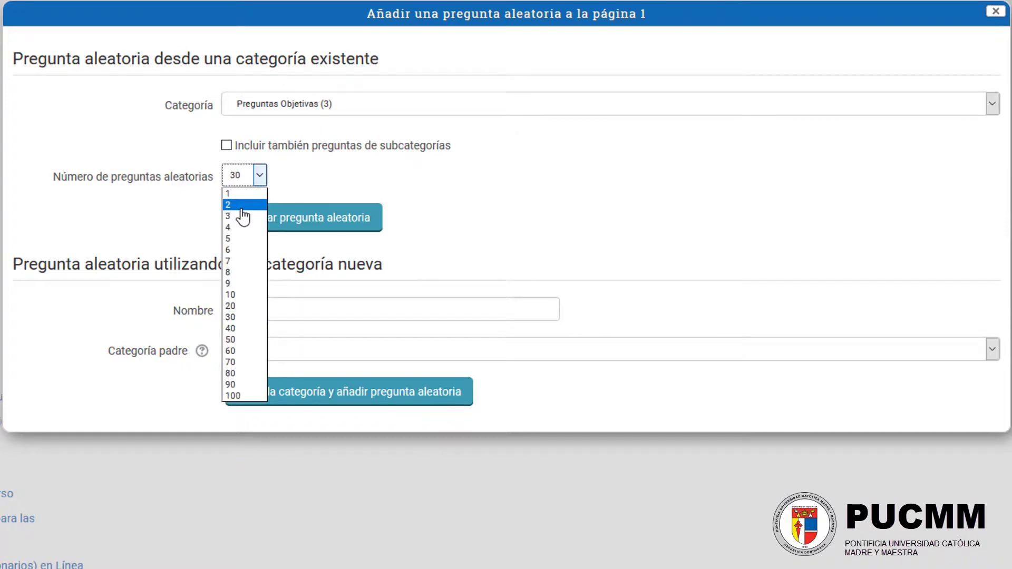
click(243, 194)
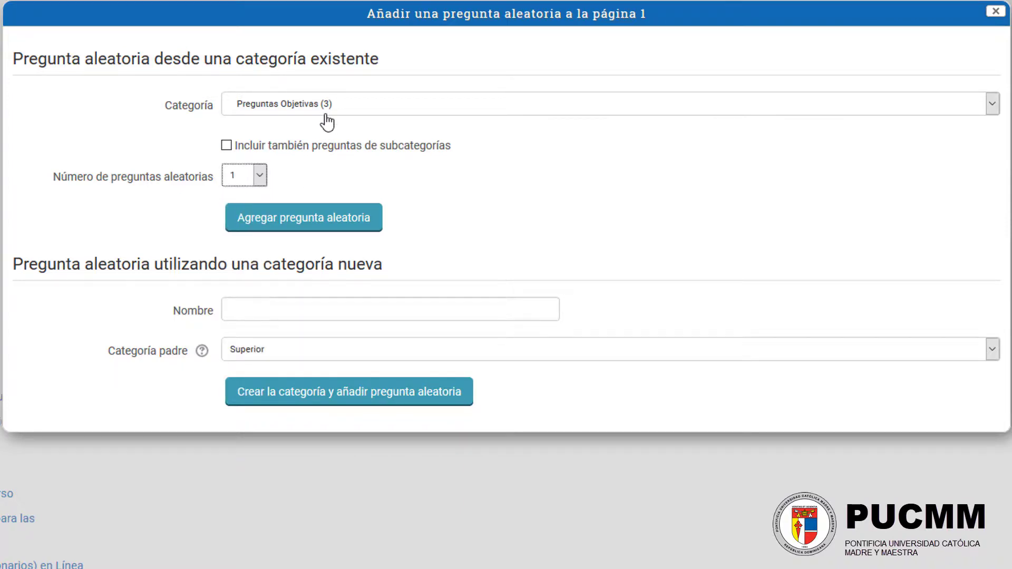
click(340, 105)
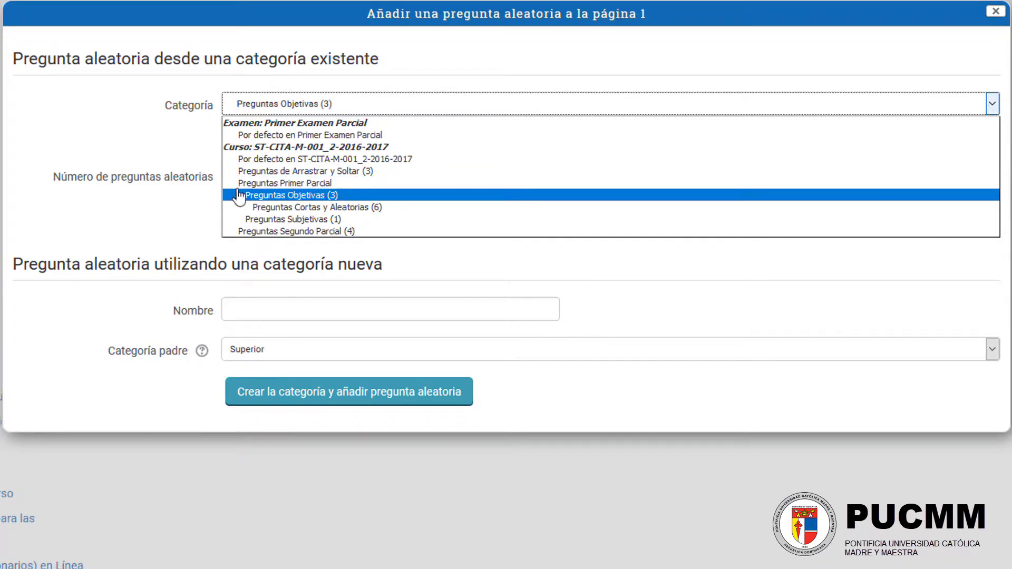
click(238, 196)
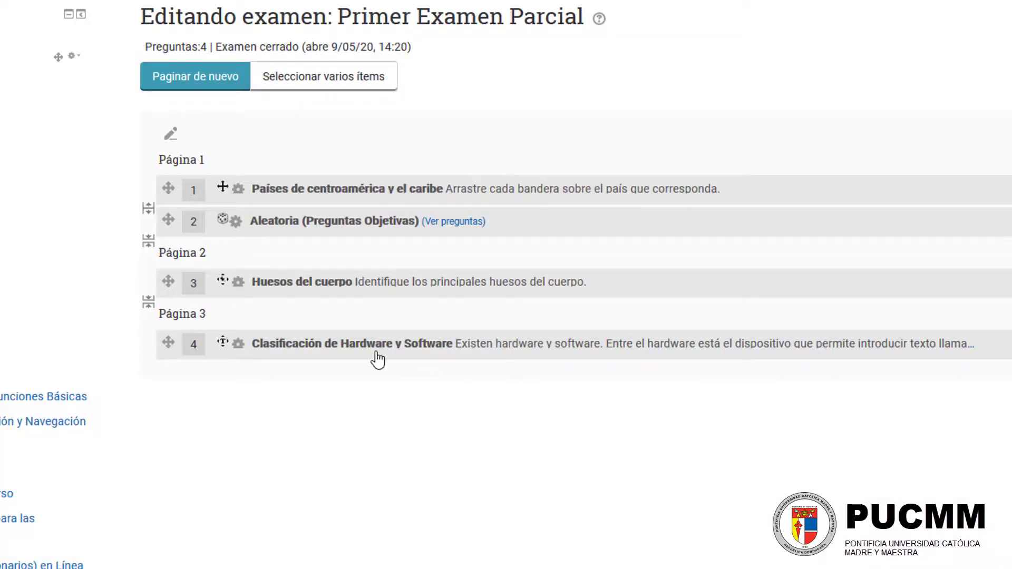
drag(369, 355, 361, 413)
click(361, 413)
drag(510, 226, 255, 222)
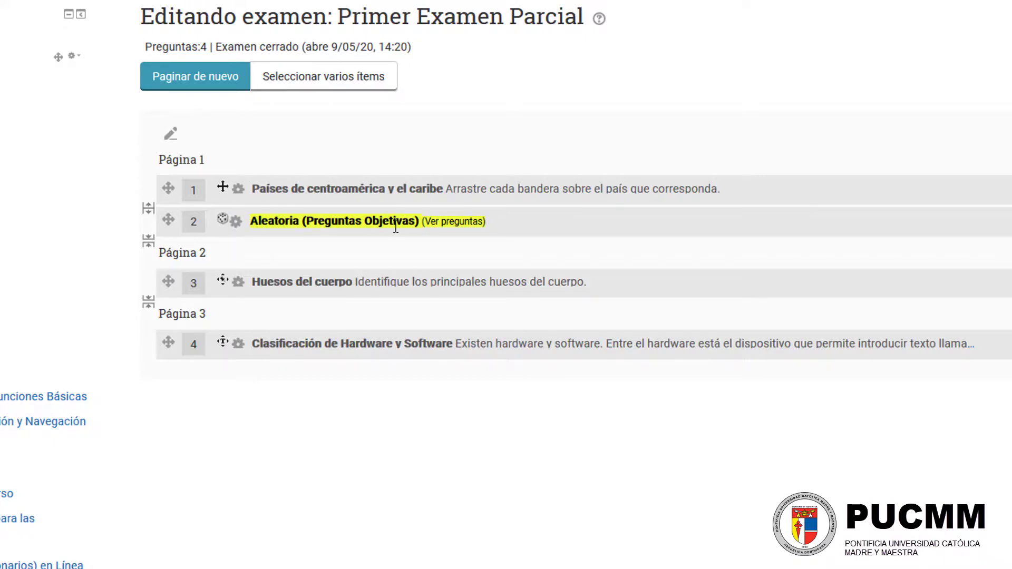
click(401, 248)
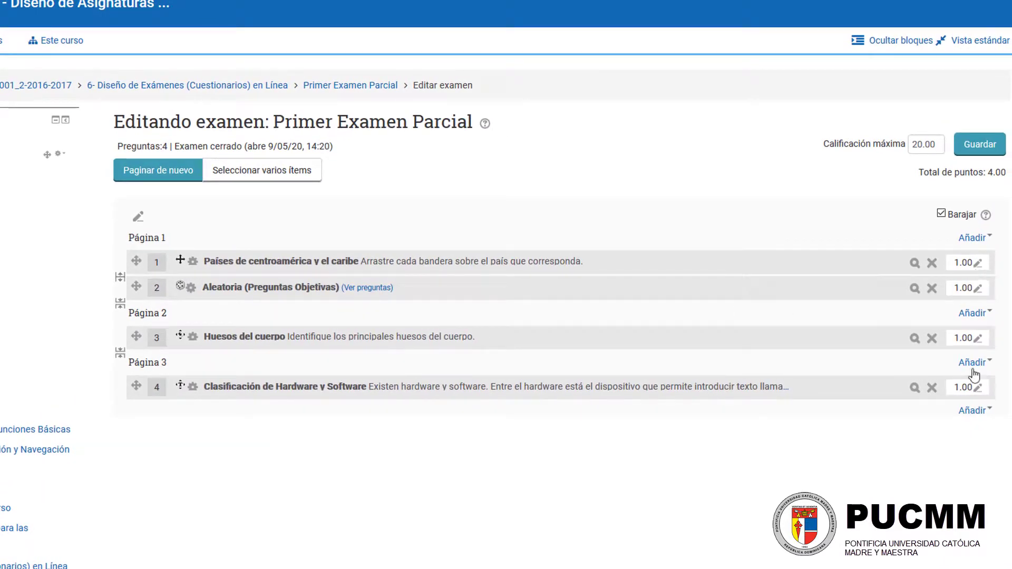
Step: Add three random questions from the Preguntas Cortas y Aleatorias category at the end of the exam
click(974, 412)
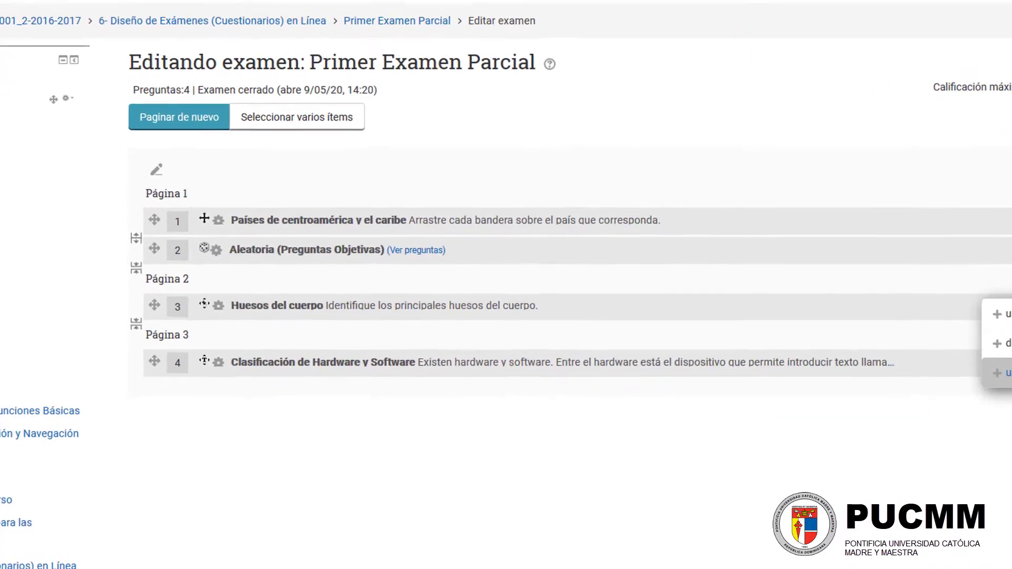
click(1002, 373)
click(350, 109)
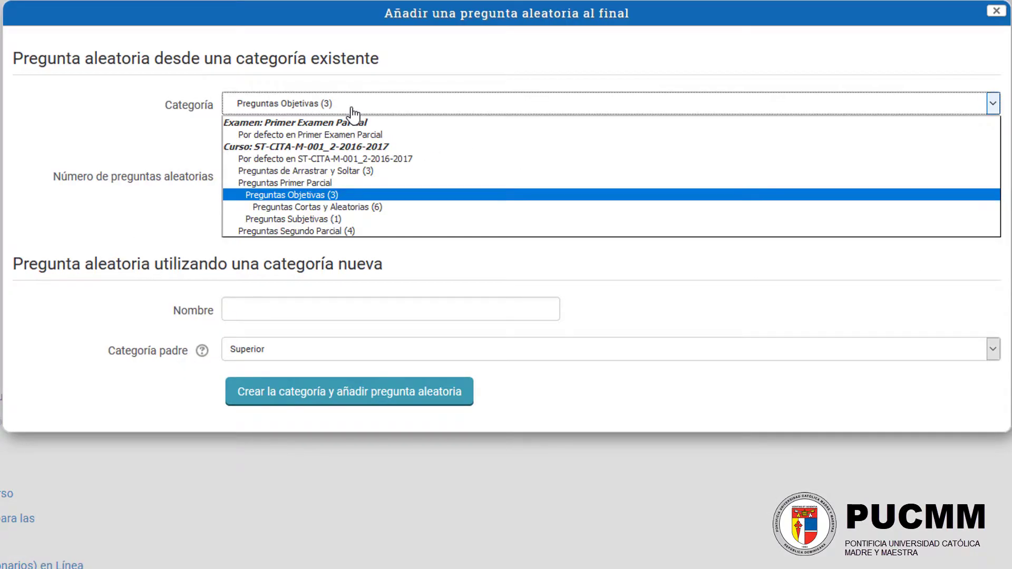
click(354, 208)
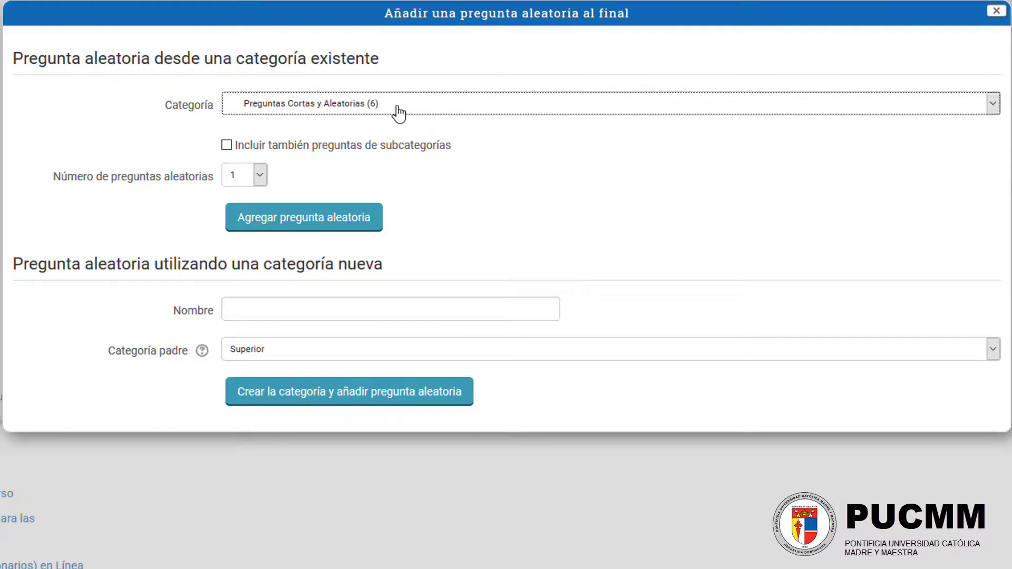
click(253, 181)
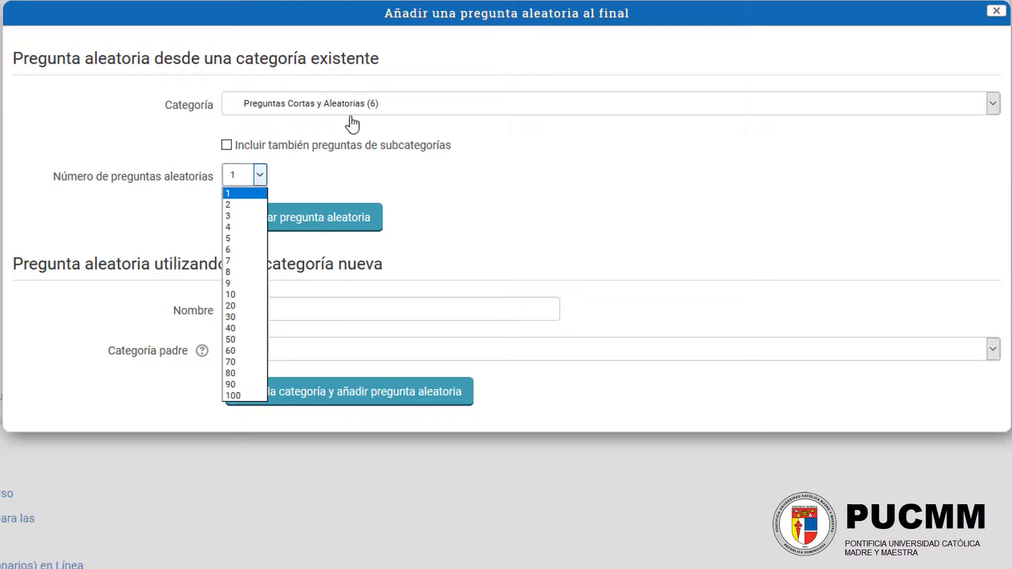
click(244, 217)
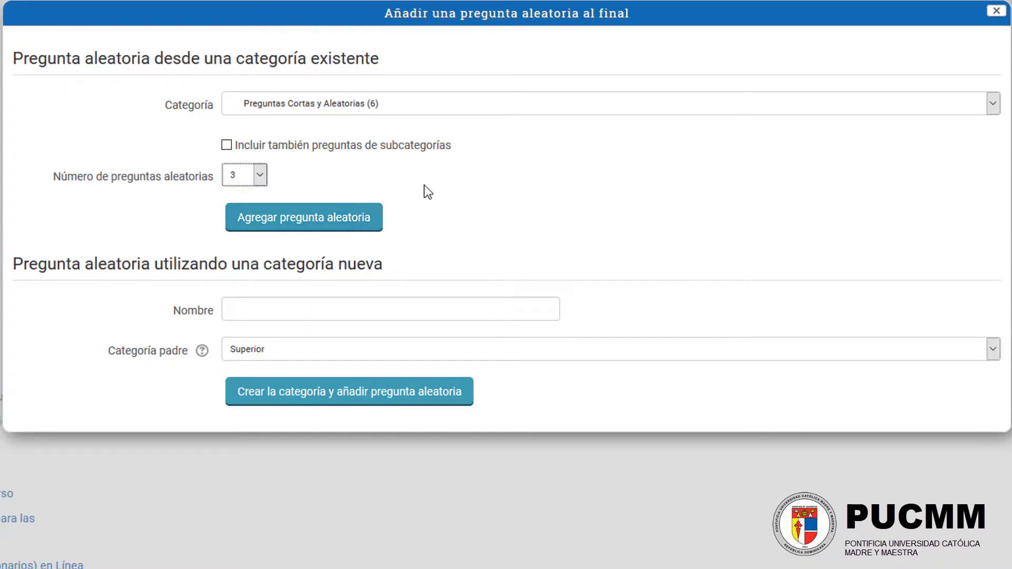
click(302, 222)
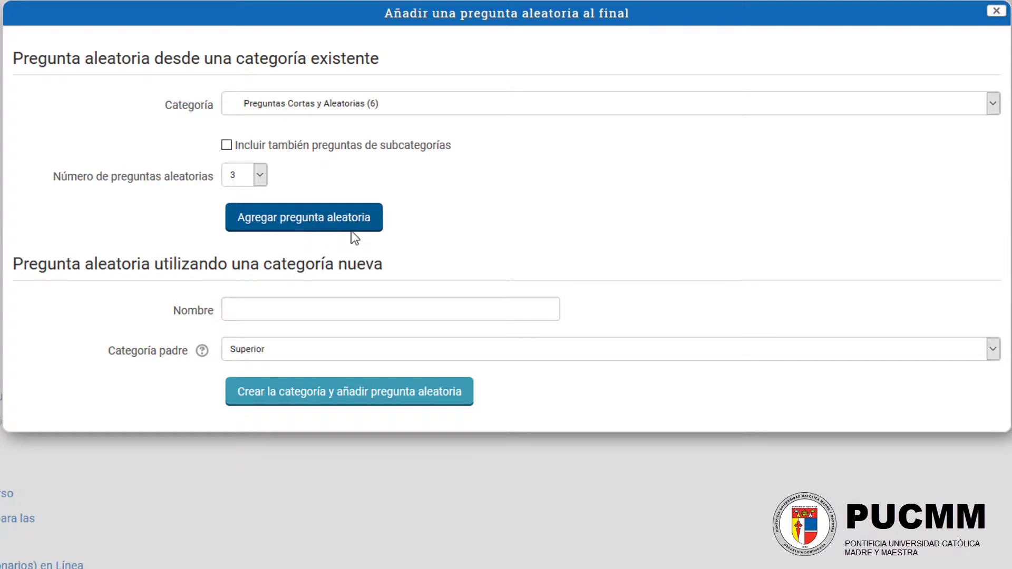
scroll(475, 342, down, 2)
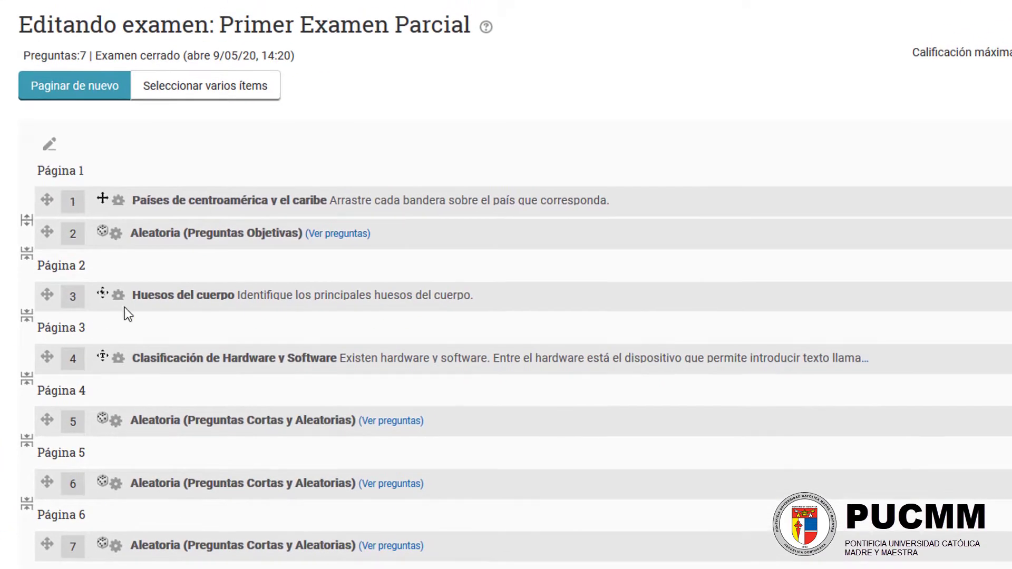
Step: Repaginate the exam with two questions per page
click(65, 88)
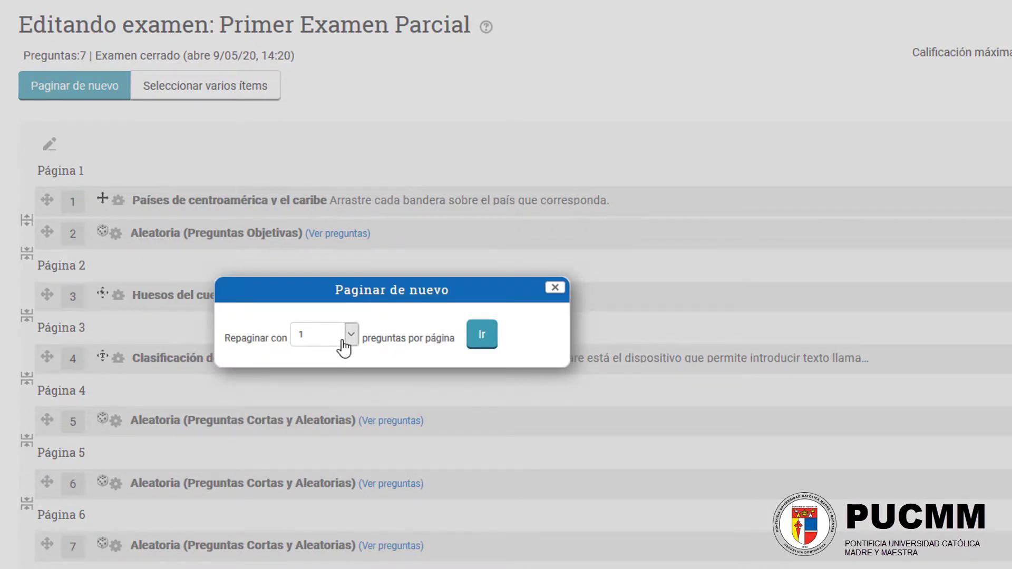
click(306, 342)
click(317, 360)
click(475, 343)
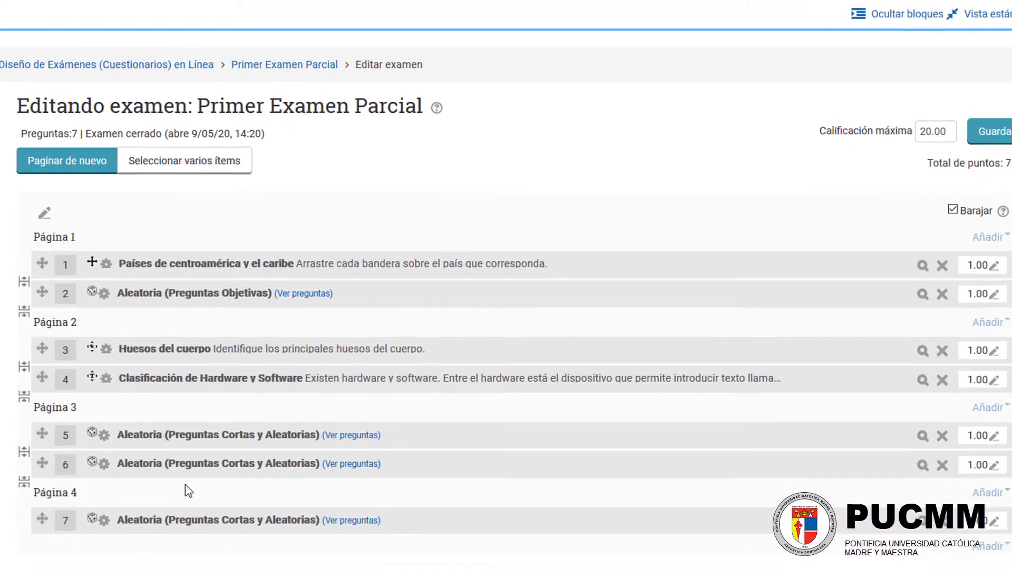
Step: Repaginate the exam with one question per page
click(93, 159)
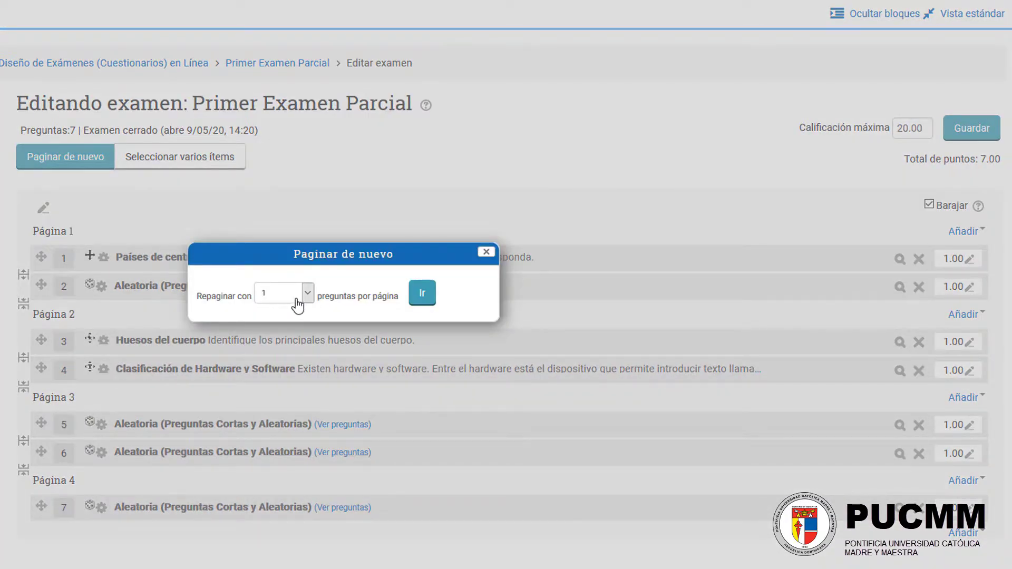
click(420, 294)
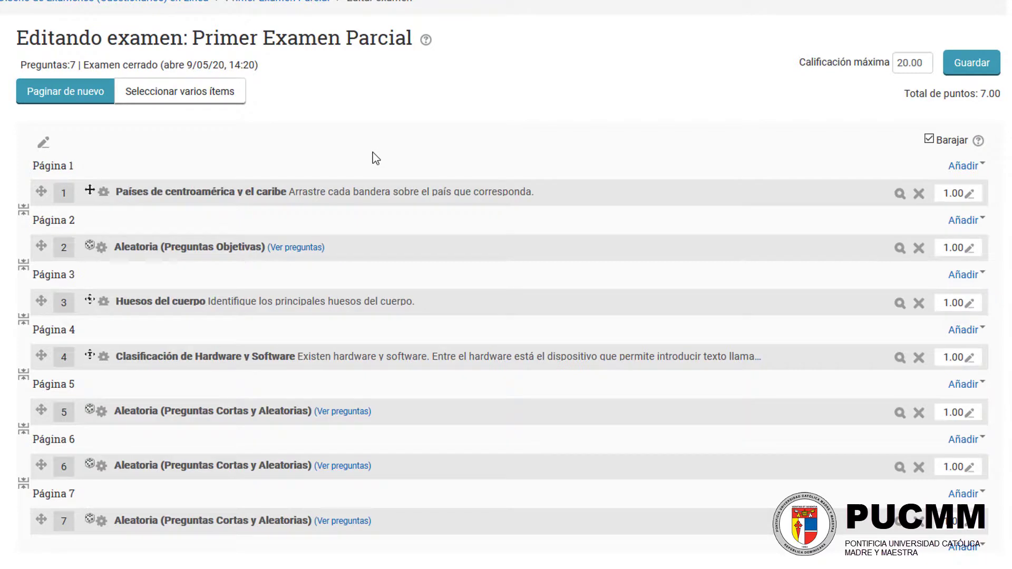
scroll(501, 295, down, 1)
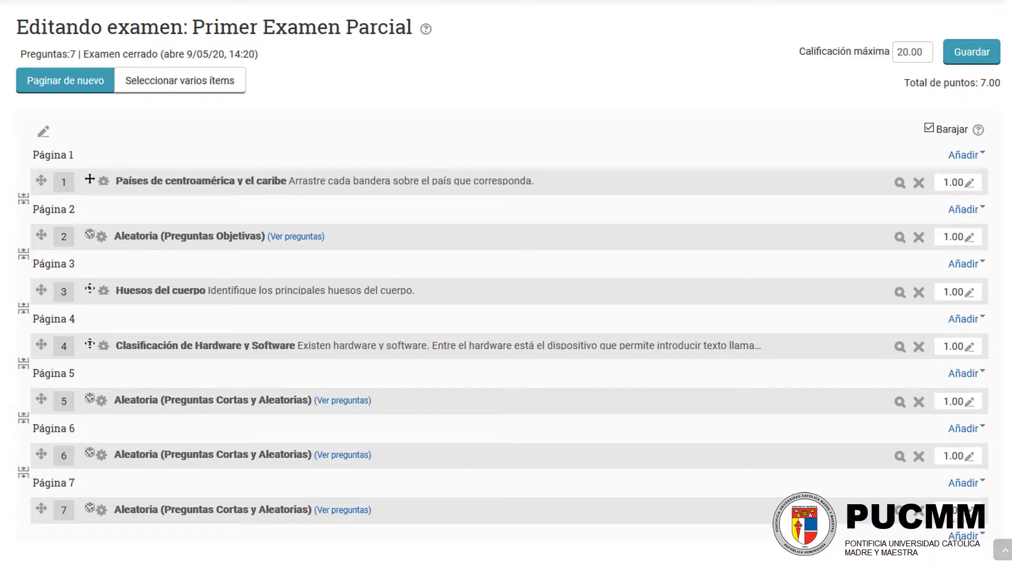
double_click(909, 52)
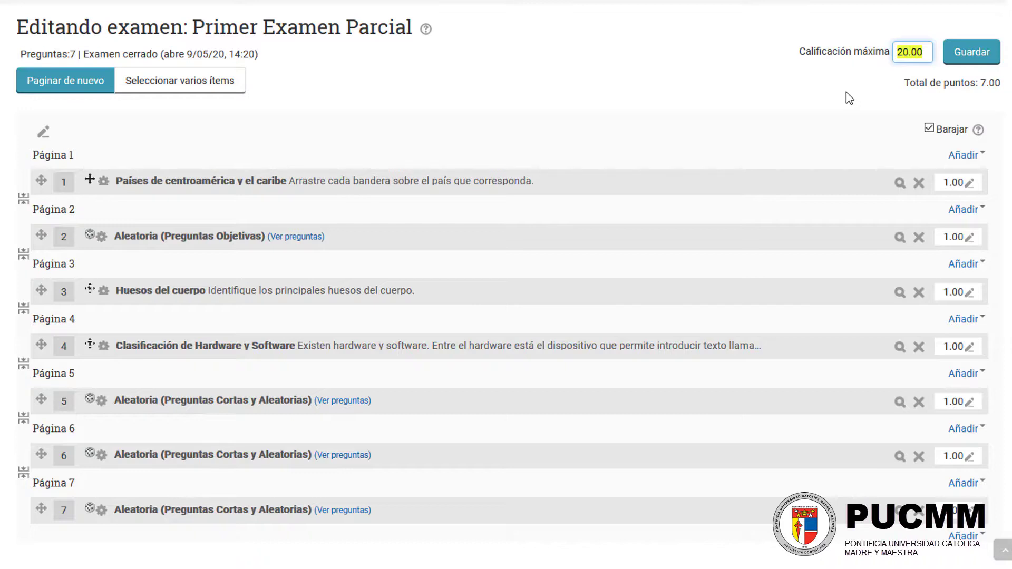
click(820, 97)
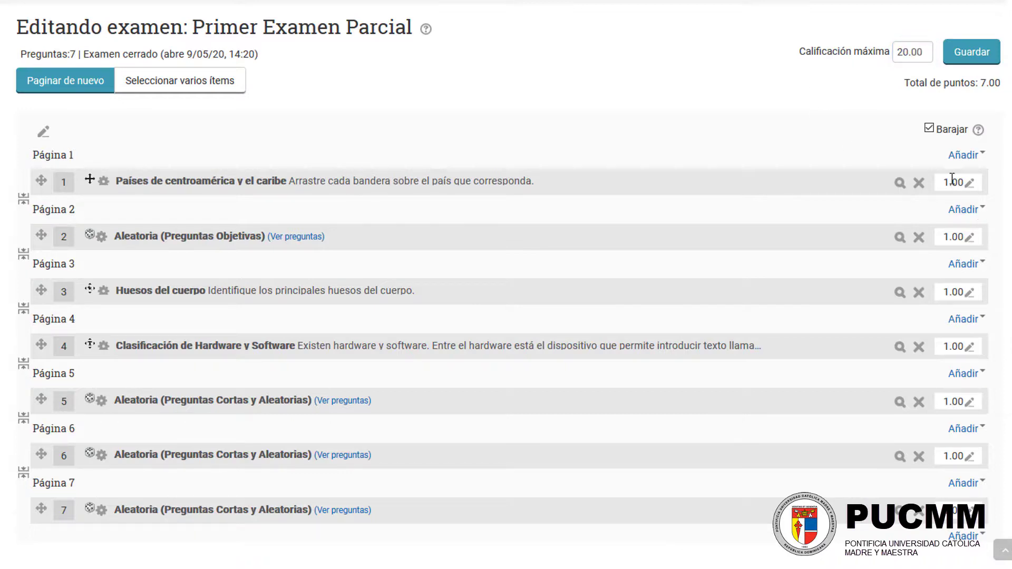
double_click(914, 46)
click(924, 53)
drag(519, 179, 260, 185)
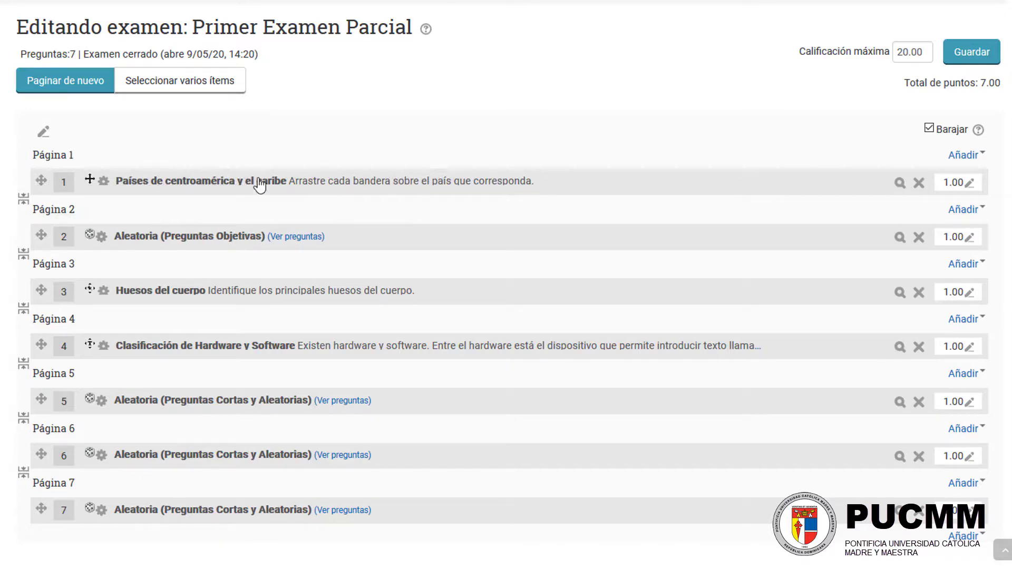
Step: Set the mark of the Países de centroamérica y el caribe question to 6
click(970, 186)
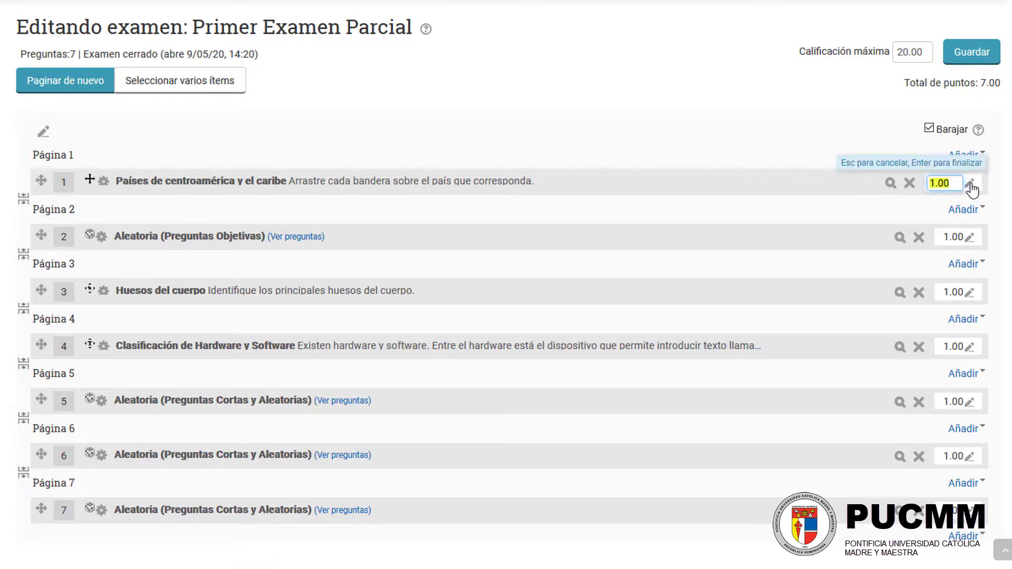
text(6)
key(Return)
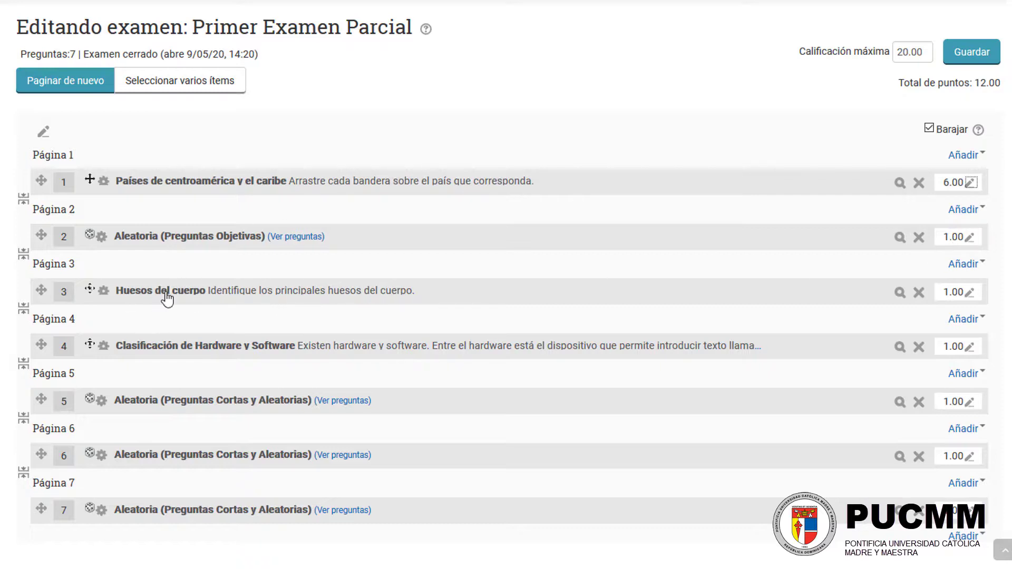
Step: Set the mark of the Huesos del cuerpo question to 3
click(970, 292)
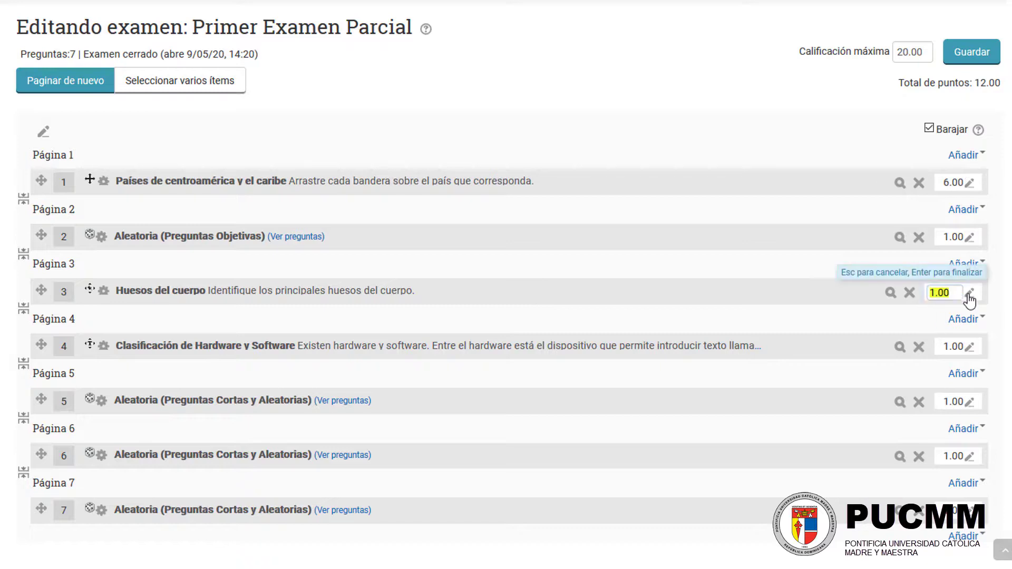
text(3)
key(Return)
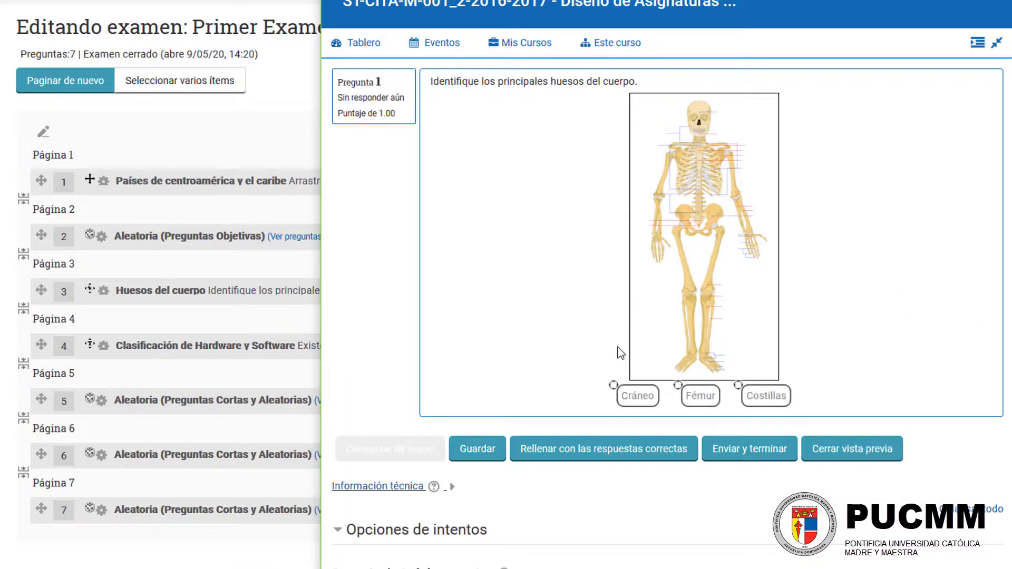
Step: Test the Huesos del cuerpo question in its preview by placing the Cráneo, Fémur and Costillas markers, submit it and close the preview
mouse_move(632, 396)
mouse_down()
mouse_move(773, 162)
mouse_move(745, 129)
mouse_up()
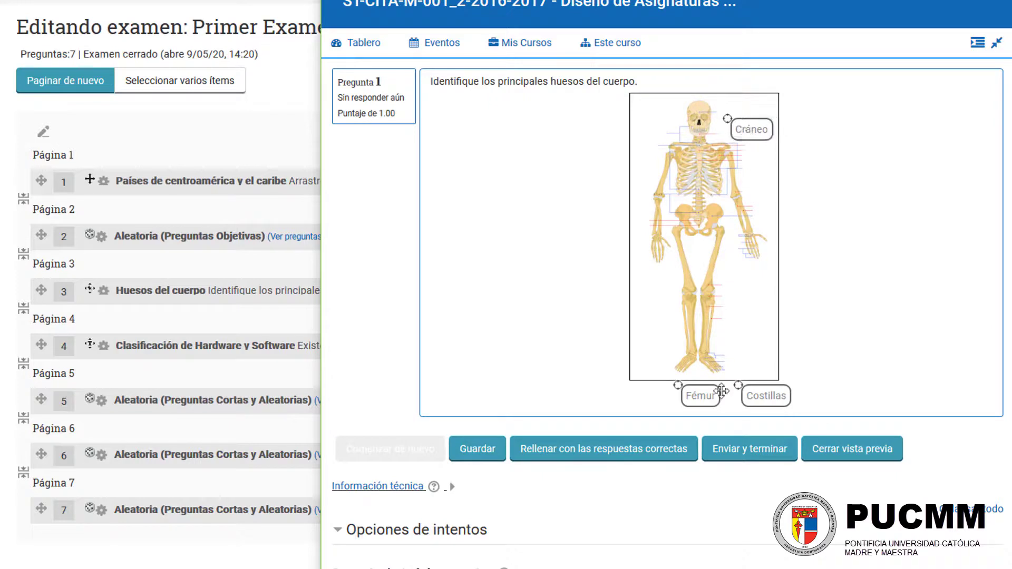
mouse_move(700, 395)
mouse_down()
mouse_move(759, 287)
mouse_move(757, 304)
mouse_up()
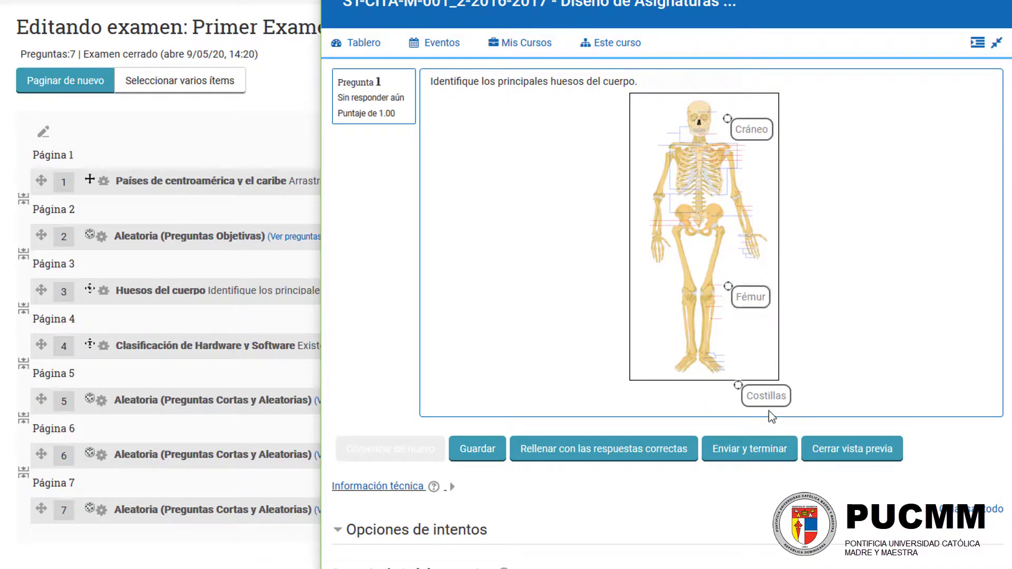
drag(770, 400, 778, 153)
click(749, 448)
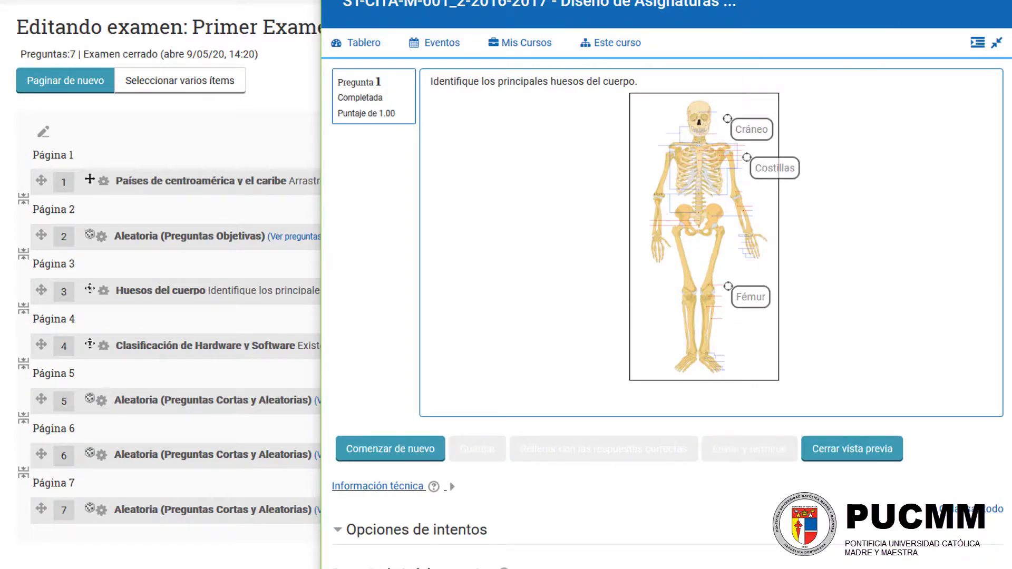
click(999, 1)
Step: Preview the random Preguntas Objetivas question, try its Verdadero and Falso options, and close the preview
click(900, 237)
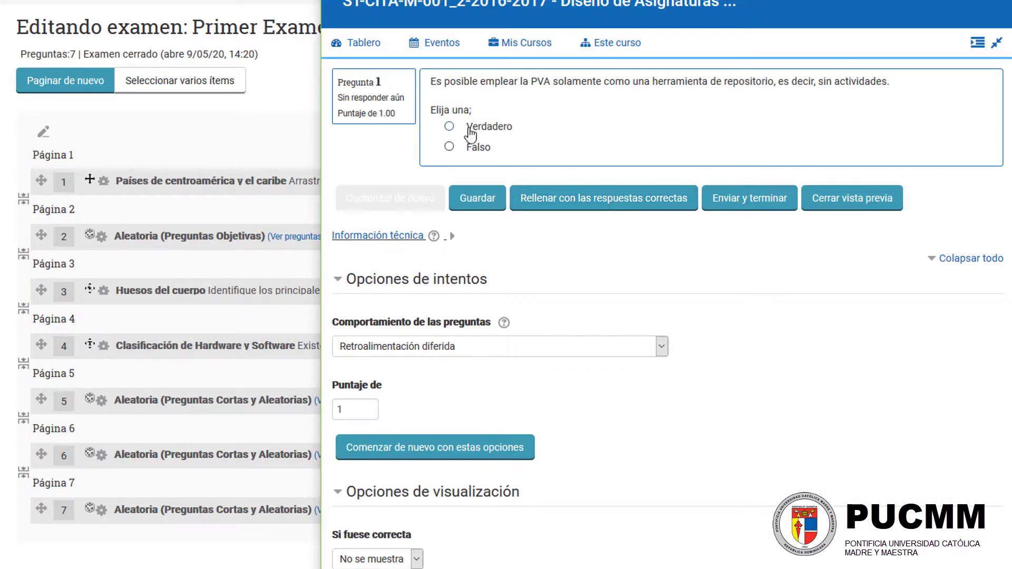
click(466, 129)
click(479, 151)
key(ctrl+w)
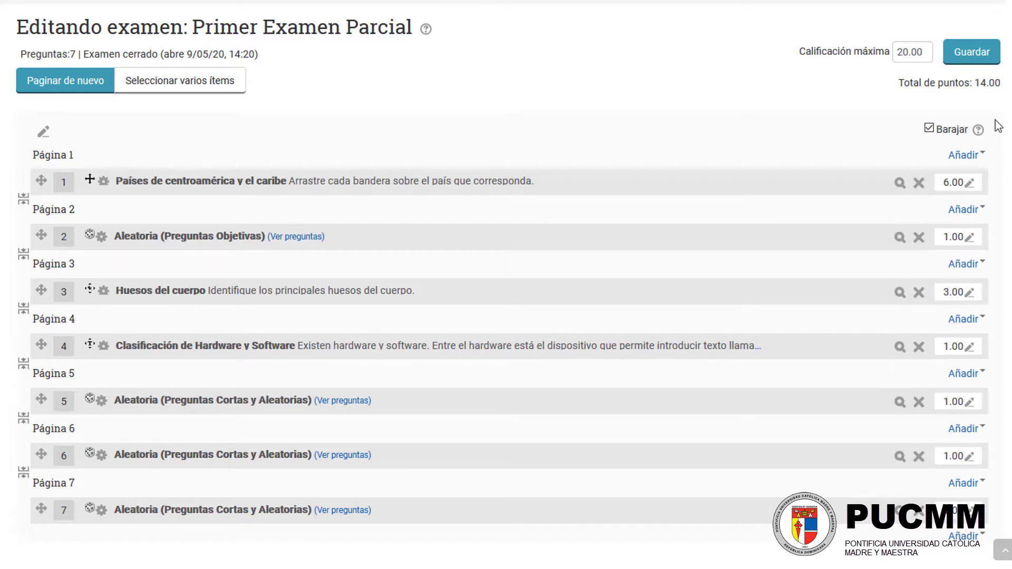
Step: Set the mark of the Clasificación de Hardware y Software question to 6
drag(1002, 80, 976, 82)
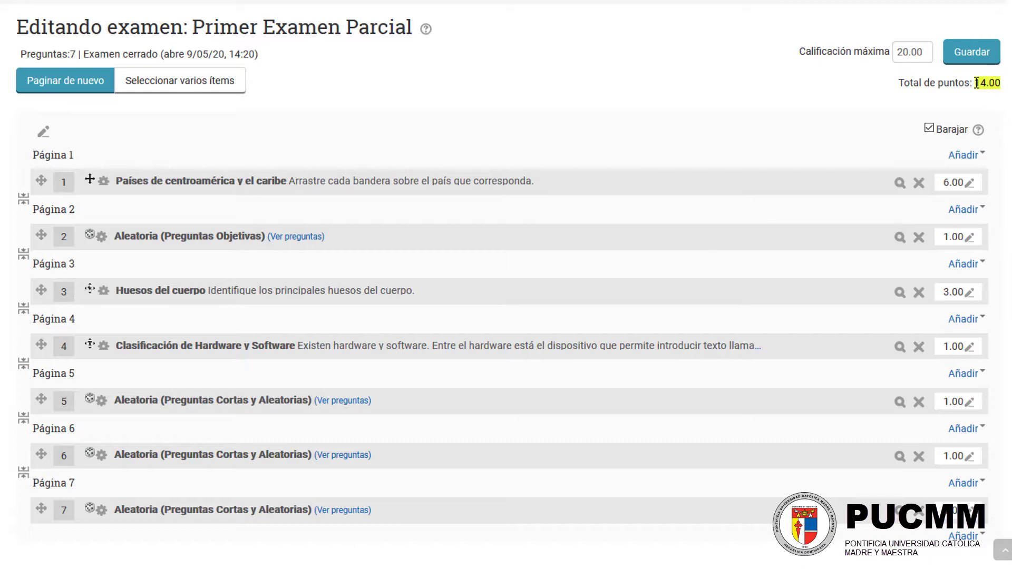
click(856, 102)
click(969, 348)
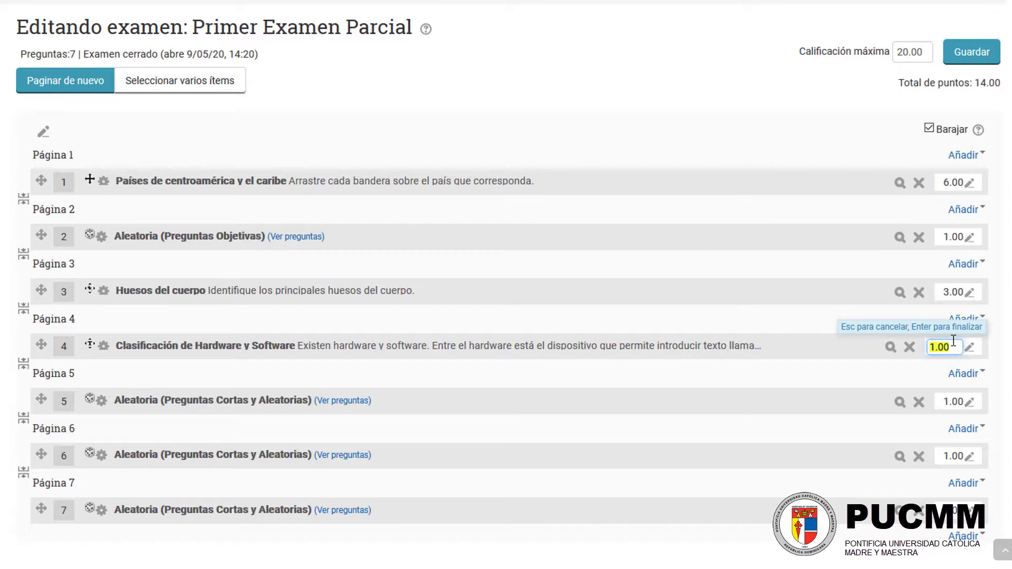
text(6)
key(Return)
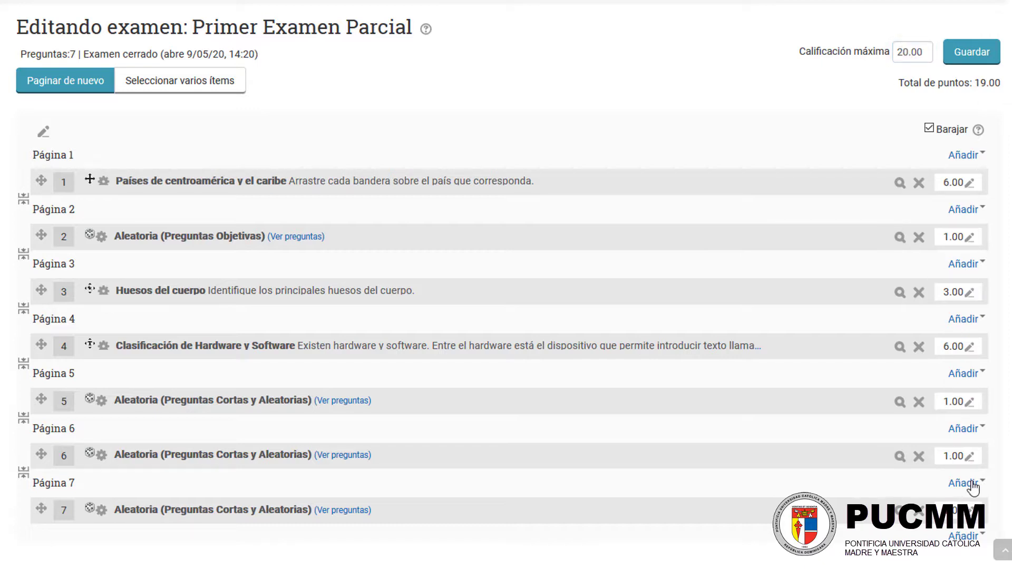
Step: Set the mark of each of the three random Preguntas Cortas y Aleatorias questions to 2
click(969, 511)
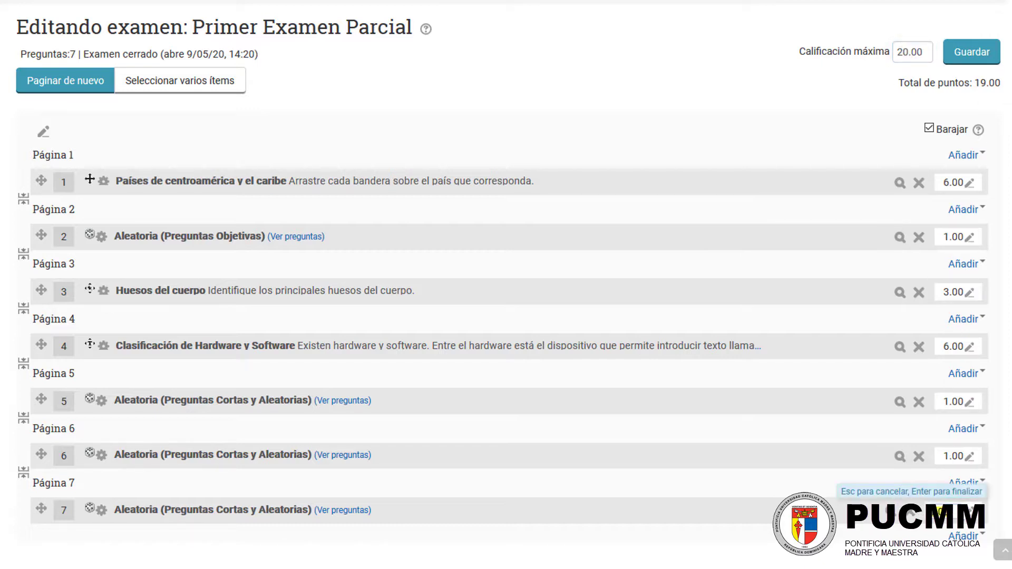
key(Return)
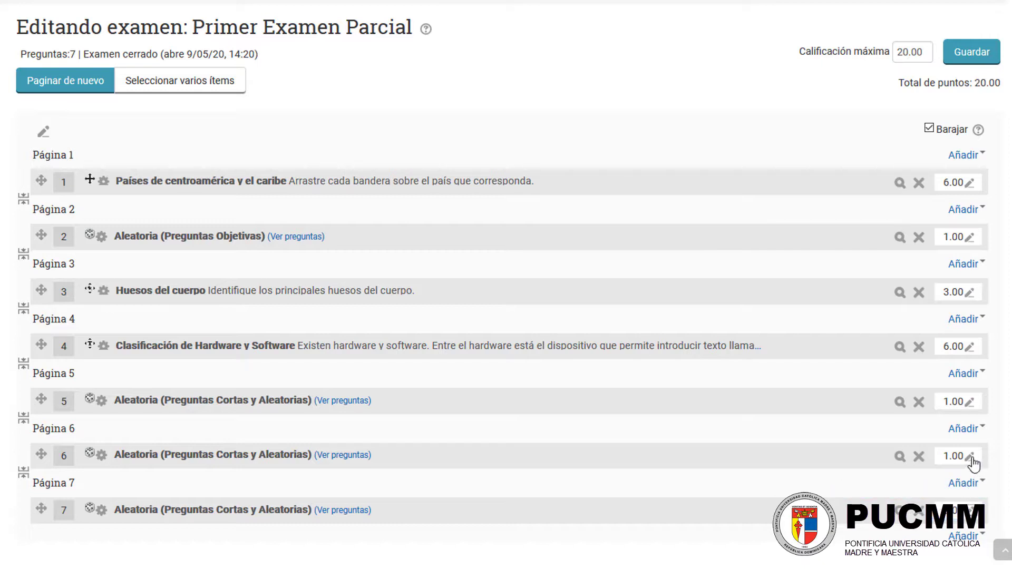
click(969, 456)
text(2)
key(Return)
click(967, 405)
text(2)
key(Return)
Step: Save the exam with a maximum grade of 20.00
drag(929, 57, 899, 51)
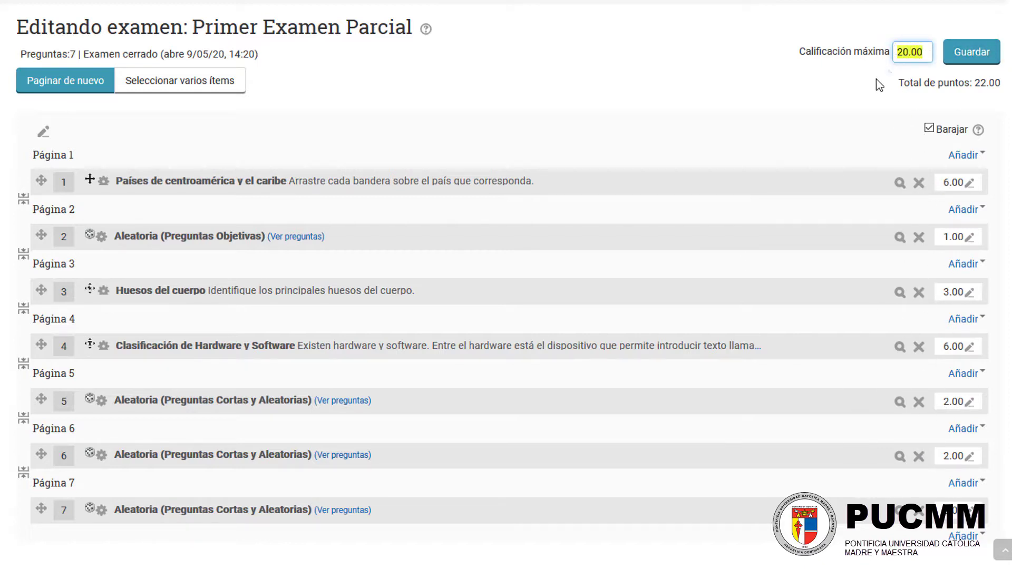
click(915, 51)
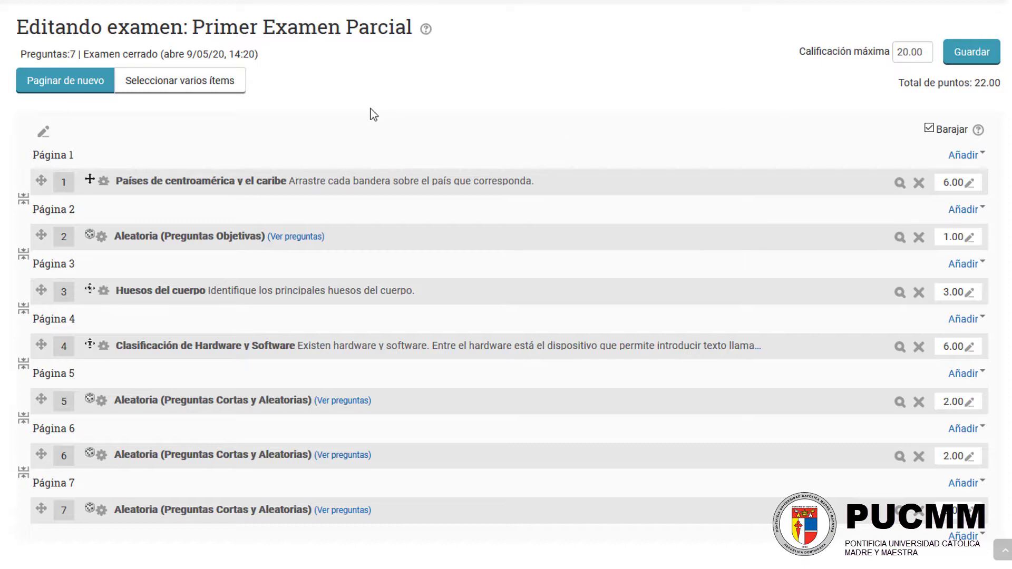
click(975, 56)
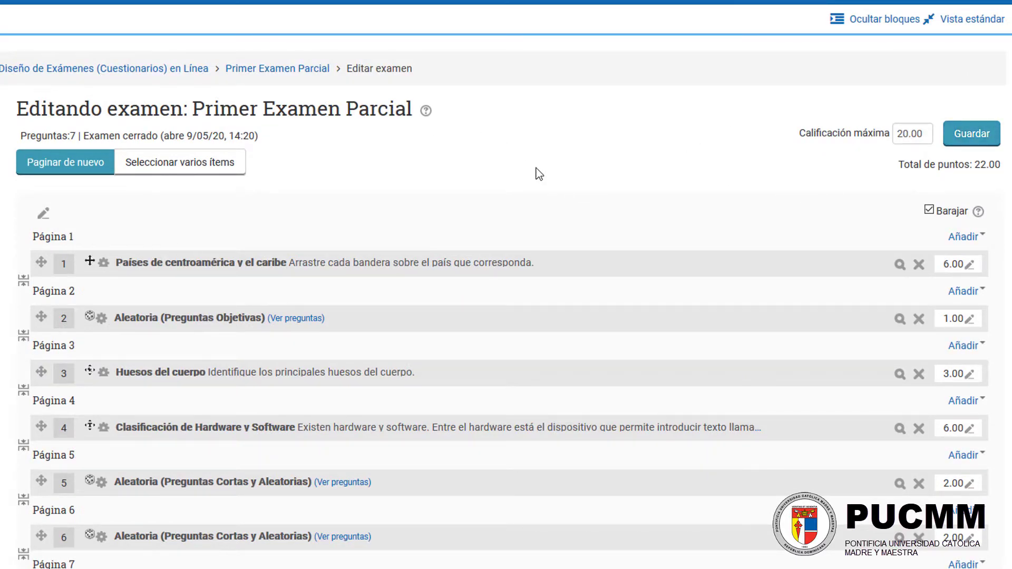
Step: Open the exam's preview, enter the exam password and start the timed attempt
scroll(478, 154, down, 5)
scroll(477, 153, up, 3)
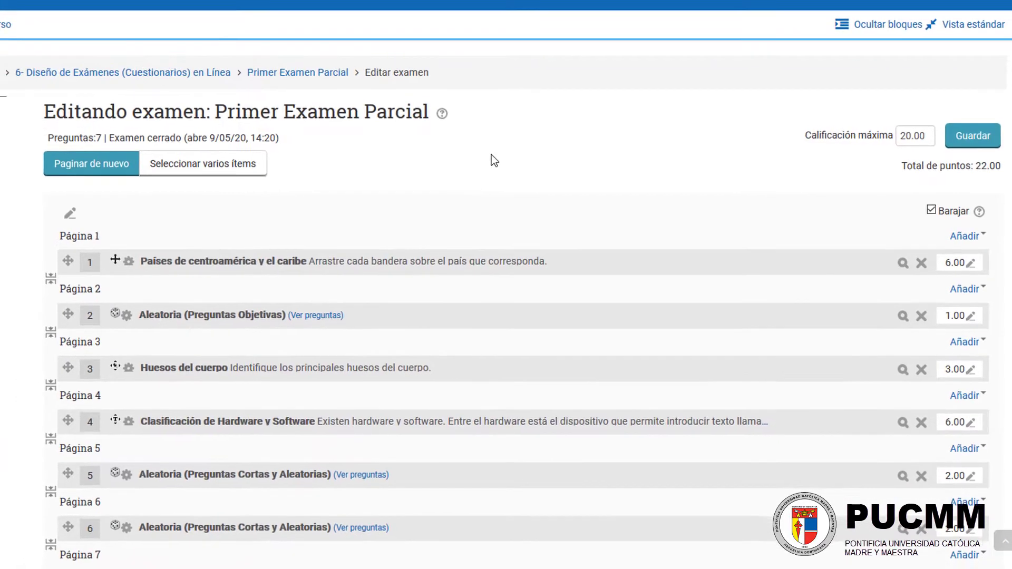
scroll(403, 160, down, 6)
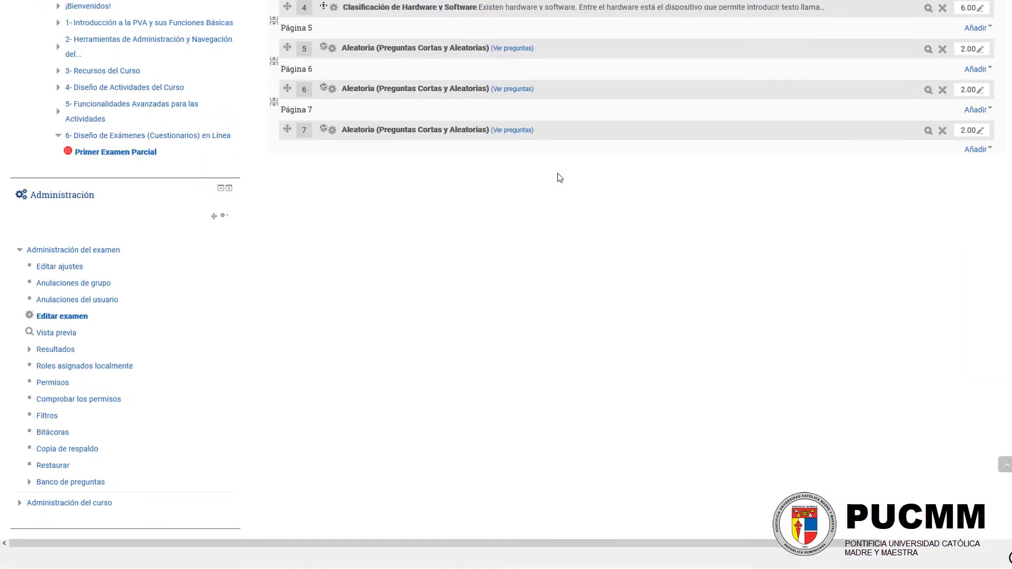
scroll(560, 178, down, 2)
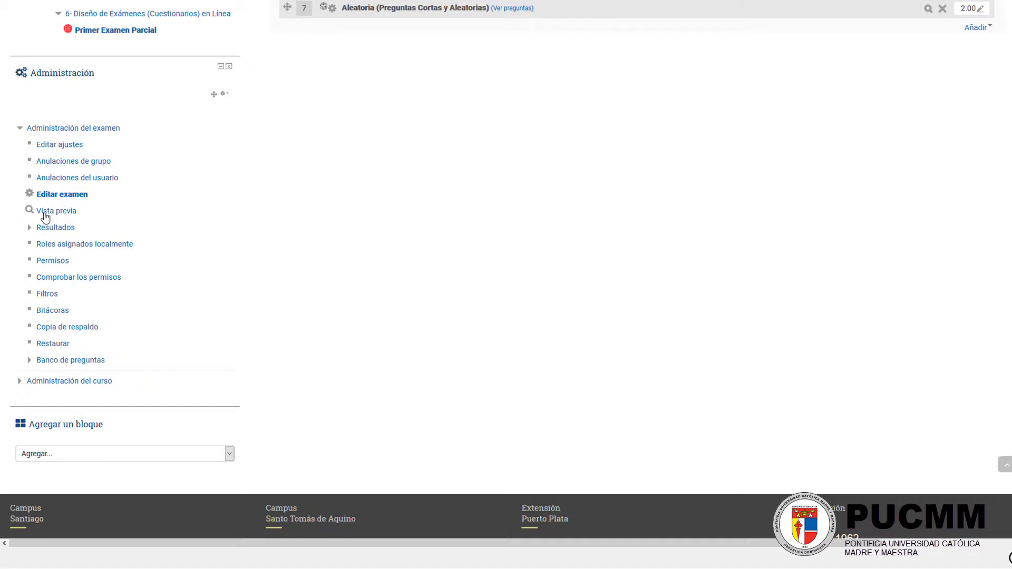
click(44, 217)
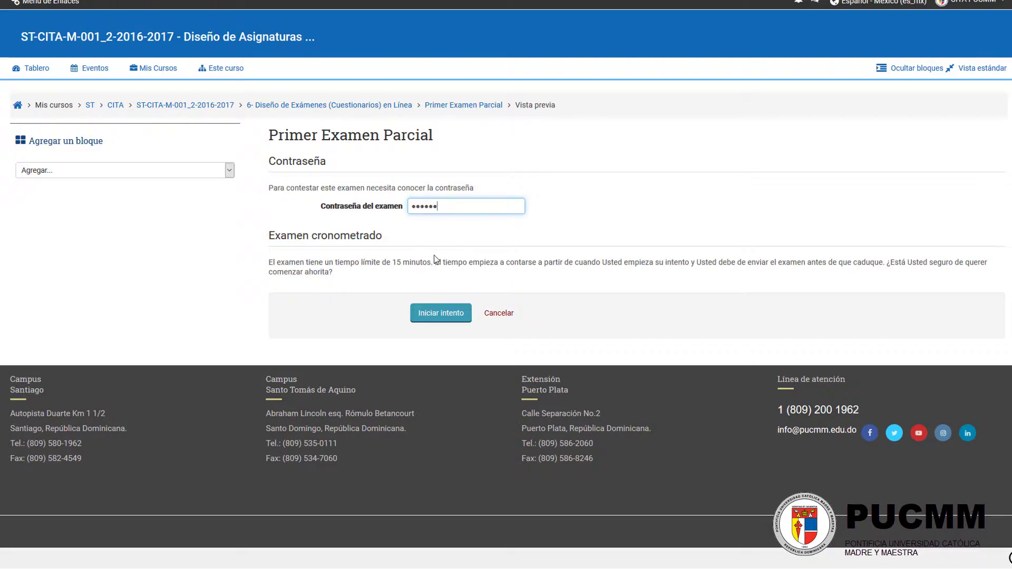
drag(269, 239, 343, 280)
click(343, 280)
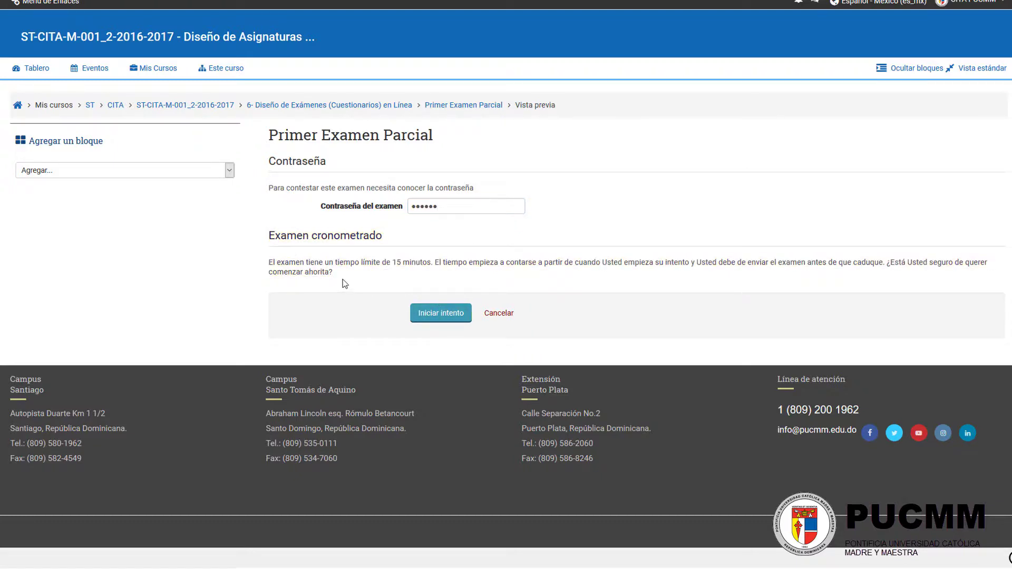
click(423, 315)
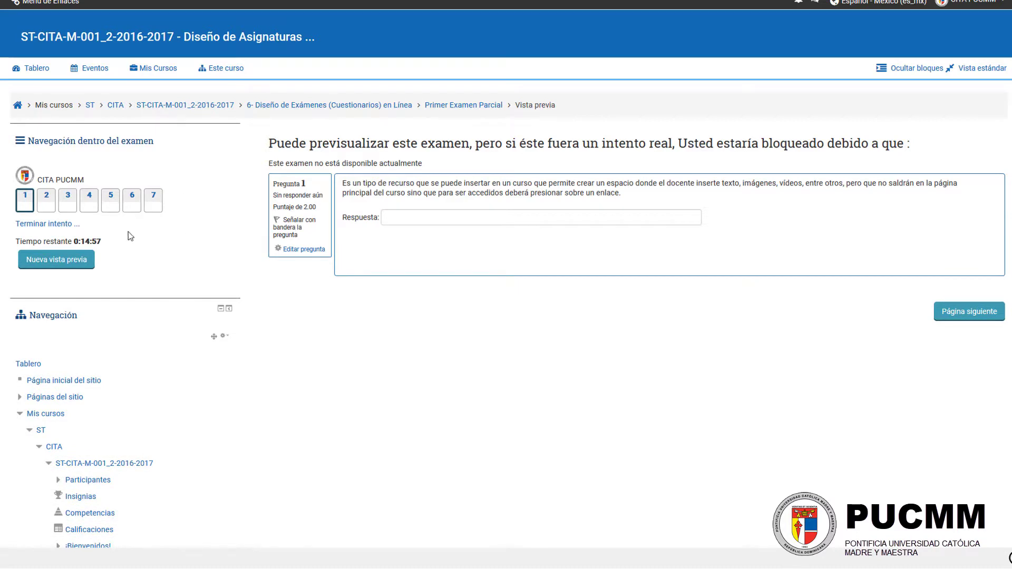
Step: Check the remaining time, look through questions 2 to 4 of the attempt and return to question 1
drag(96, 243, 24, 240)
click(81, 239)
click(47, 201)
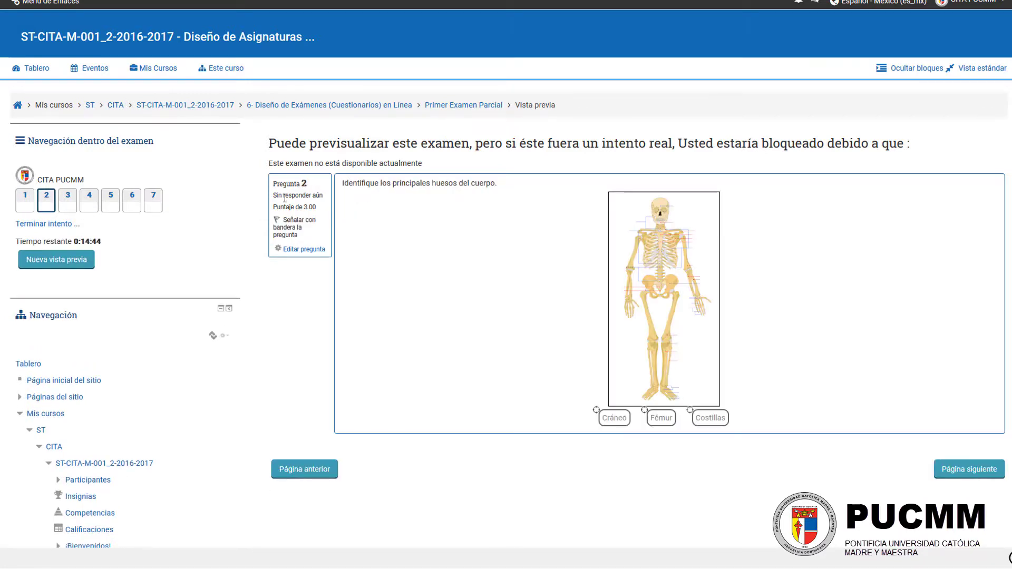
click(64, 203)
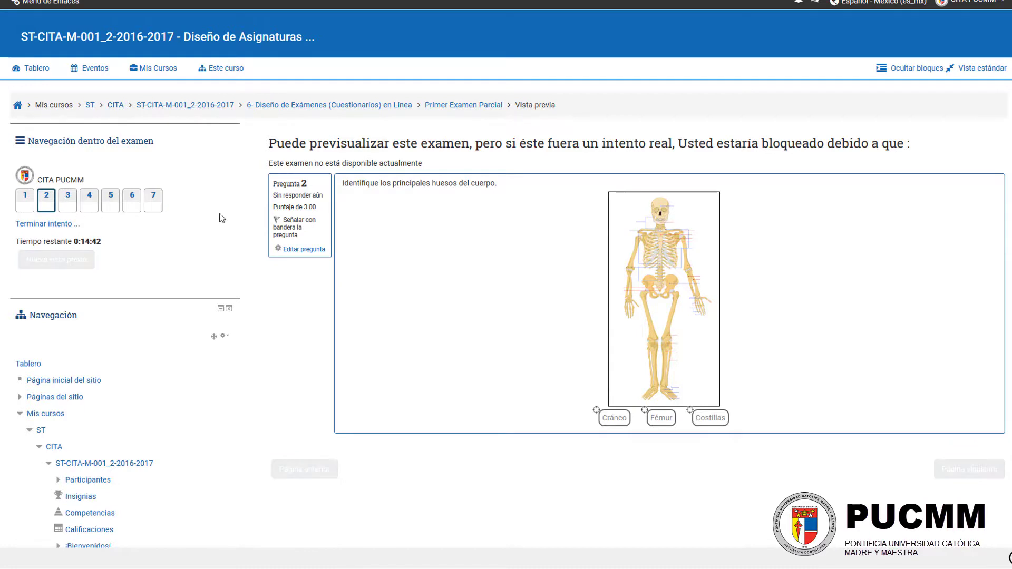
click(93, 205)
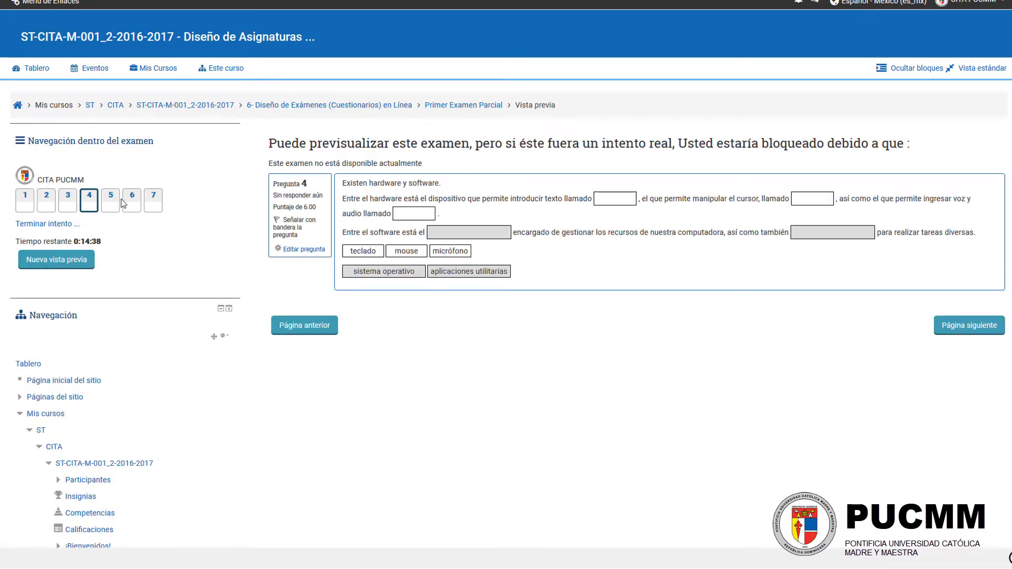
click(30, 199)
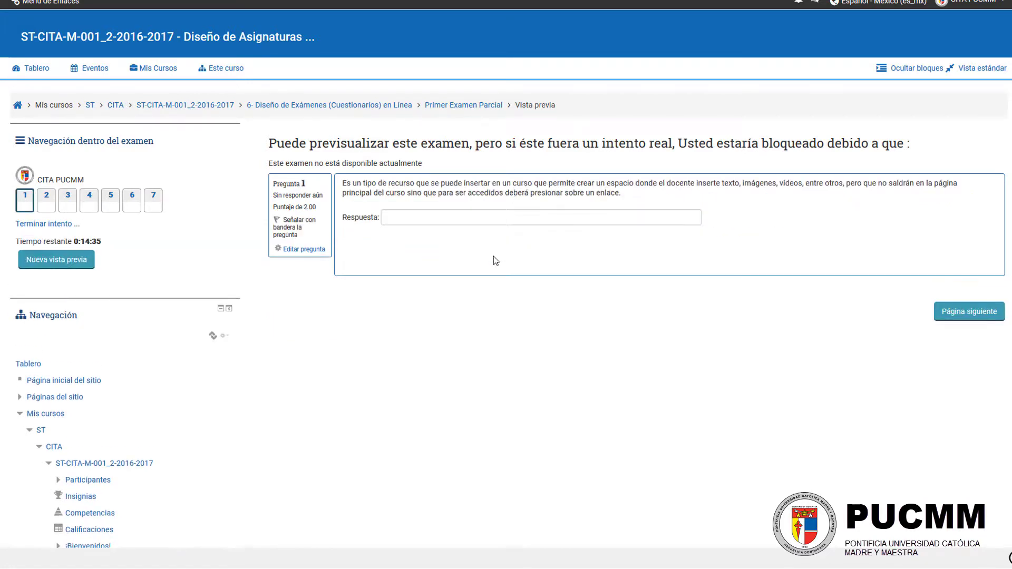
Step: Answer question 1 with sample text and place the Cráneo, Fémur and Costillas markers on the skeleton in question 2
click(454, 217)
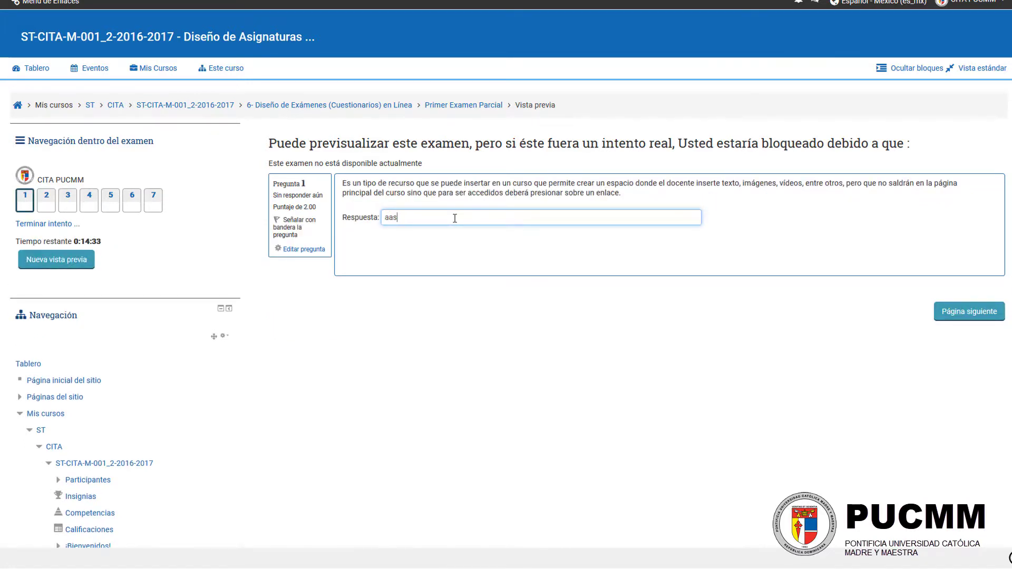
click(969, 311)
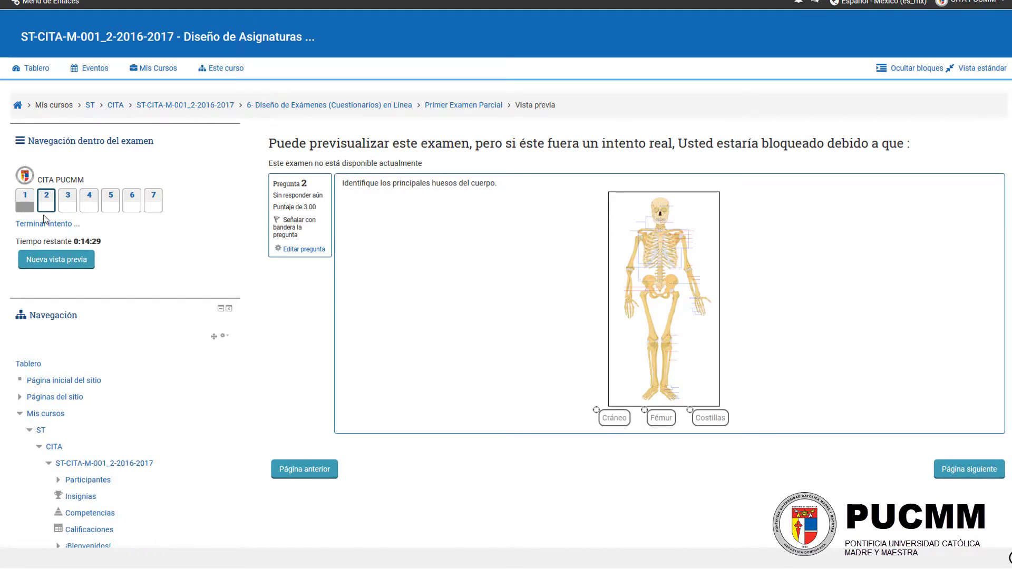
drag(615, 418, 695, 213)
drag(673, 416, 716, 248)
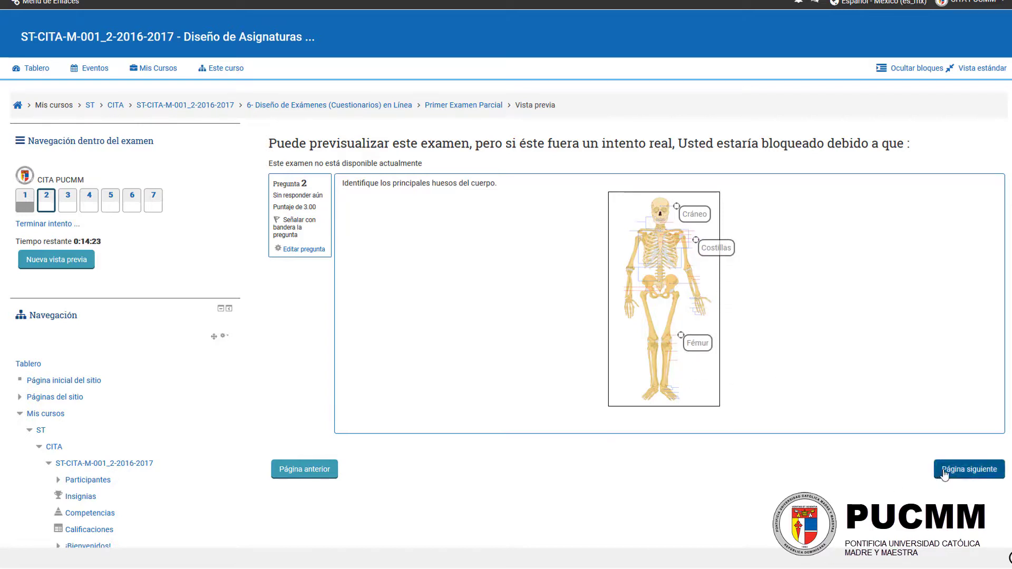
click(944, 470)
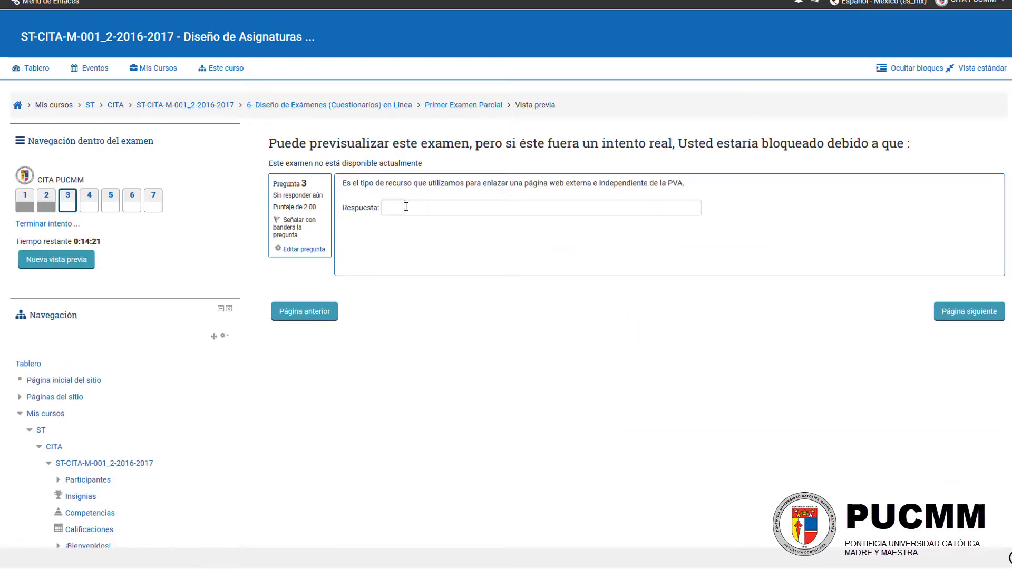
Step: Answer question 3 with "asdfasfdasfd" and continue to the next question
click(406, 206)
text(asdfasfdasfd)
click(969, 311)
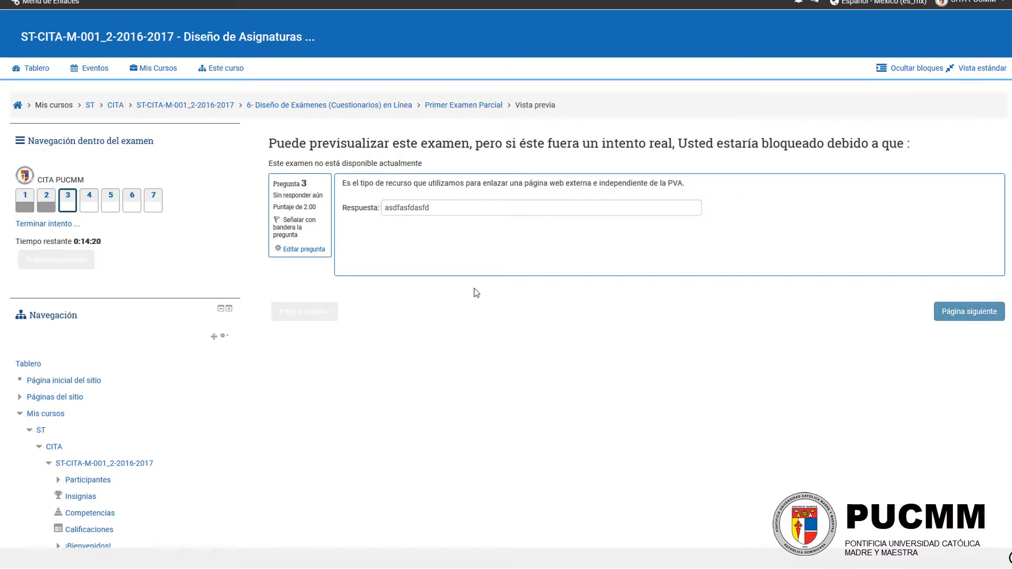
Step: Fill question 4's blanks in reading order with mouse, micrófono, teclado, sistema operativo and aplicaciones utilitarias, and continue to the next question
drag(372, 251, 422, 212)
drag(406, 251, 615, 202)
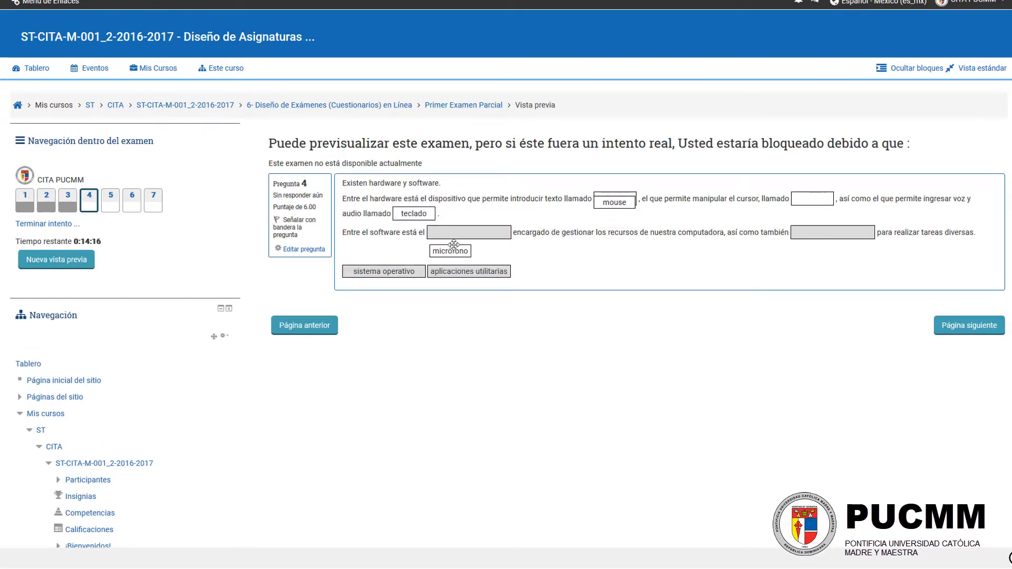
drag(453, 244, 814, 201)
drag(407, 270, 501, 233)
drag(490, 273, 833, 235)
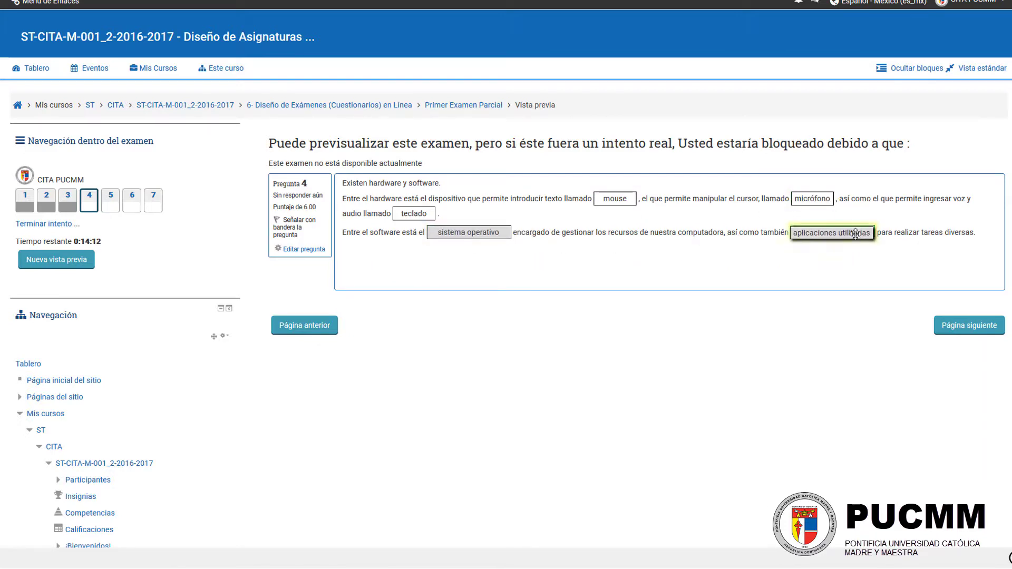
click(949, 324)
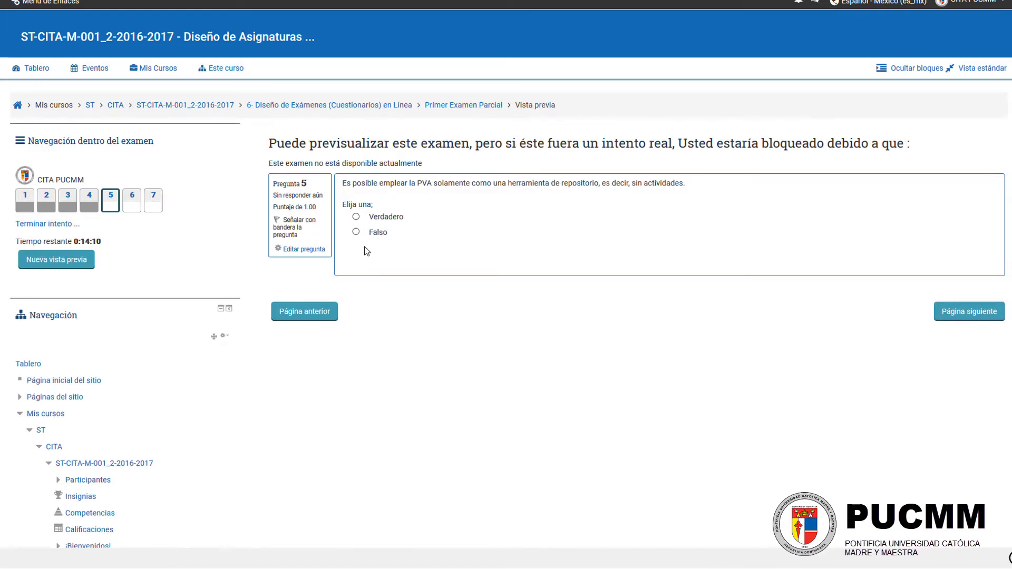
Step: Answer question 5 with Verdadero and question 6 with "asdfasdfasdf", and continue to question 7
click(387, 220)
click(962, 316)
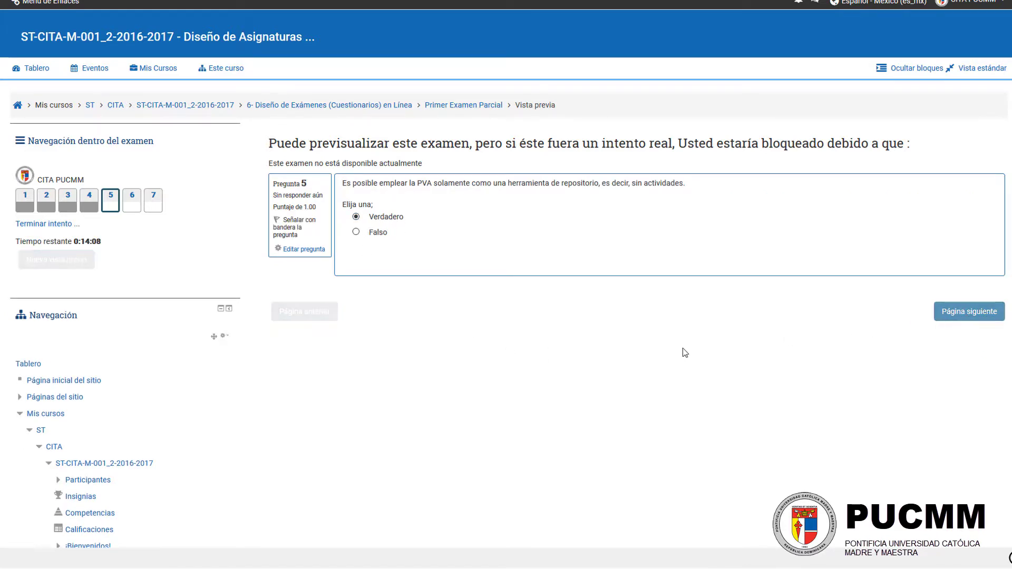
click(519, 212)
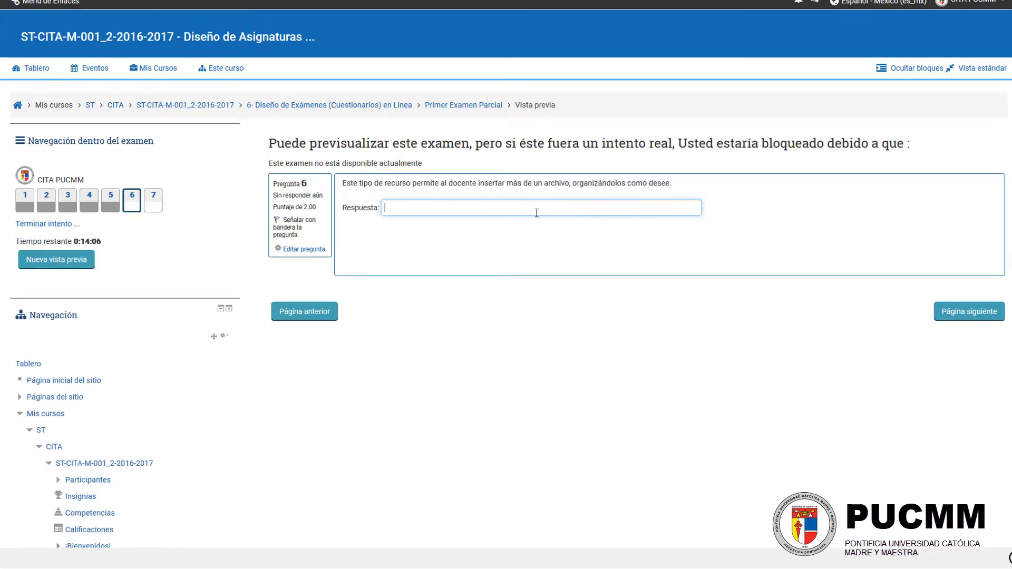
text(asdfasdfasdf)
click(961, 316)
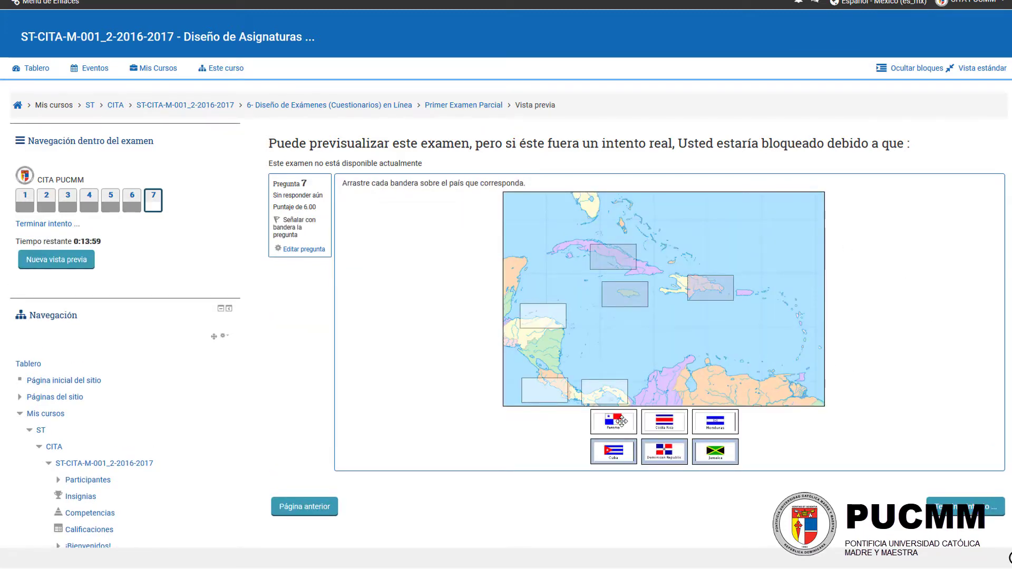
Step: Place the Panamá, Costa Rica, Honduras, Cuba, Dominican Republic and Jamaica flags on their matching countries in question 7's map
drag(618, 420, 594, 391)
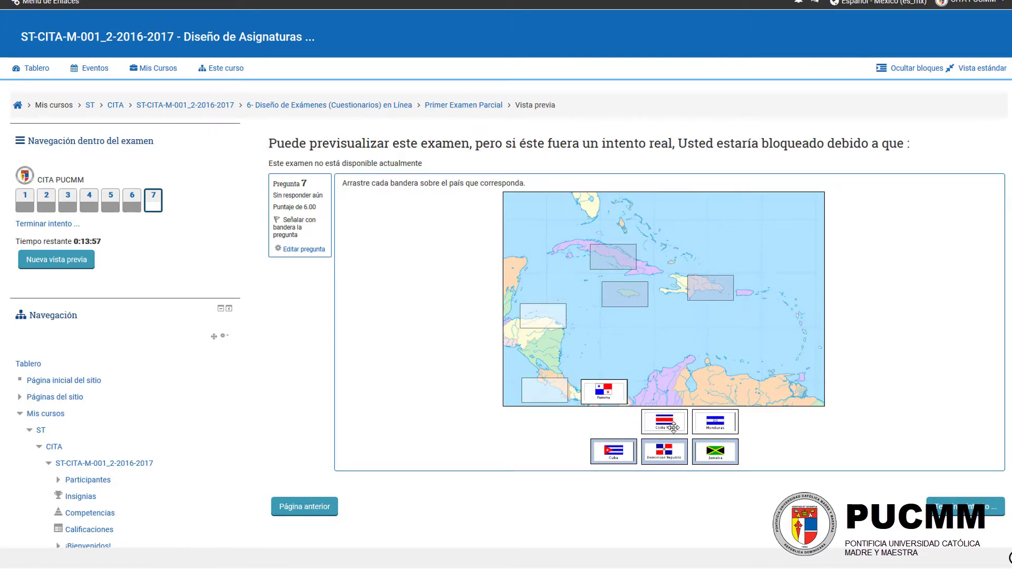
drag(648, 415, 544, 390)
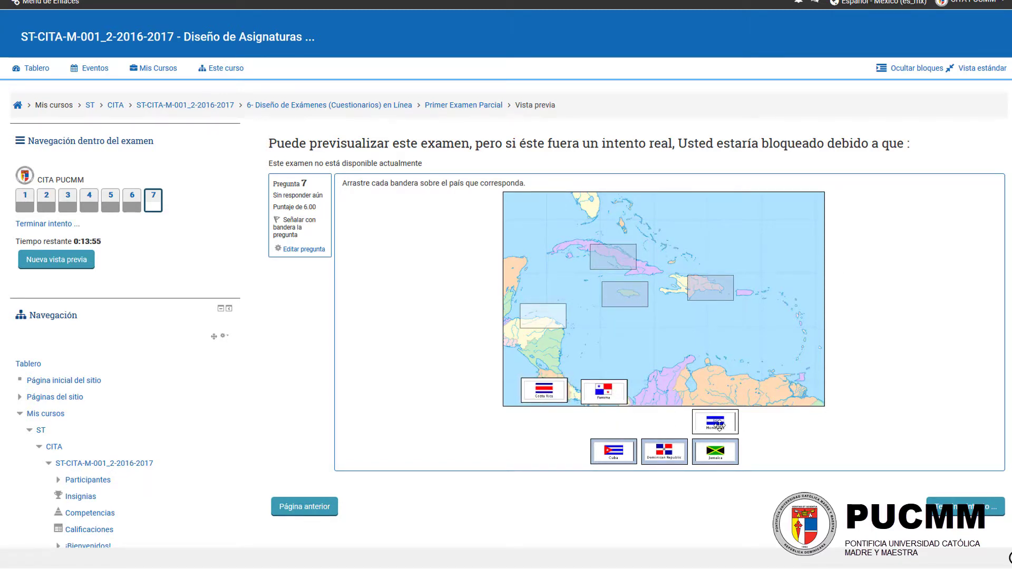
drag(717, 425, 563, 318)
drag(611, 452, 612, 259)
drag(664, 452, 710, 287)
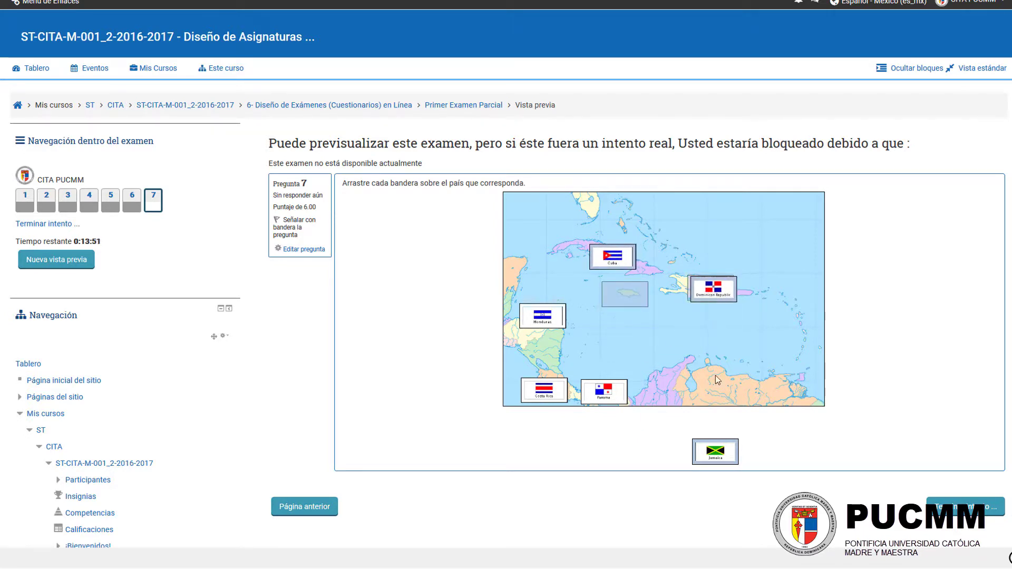
drag(714, 448, 624, 294)
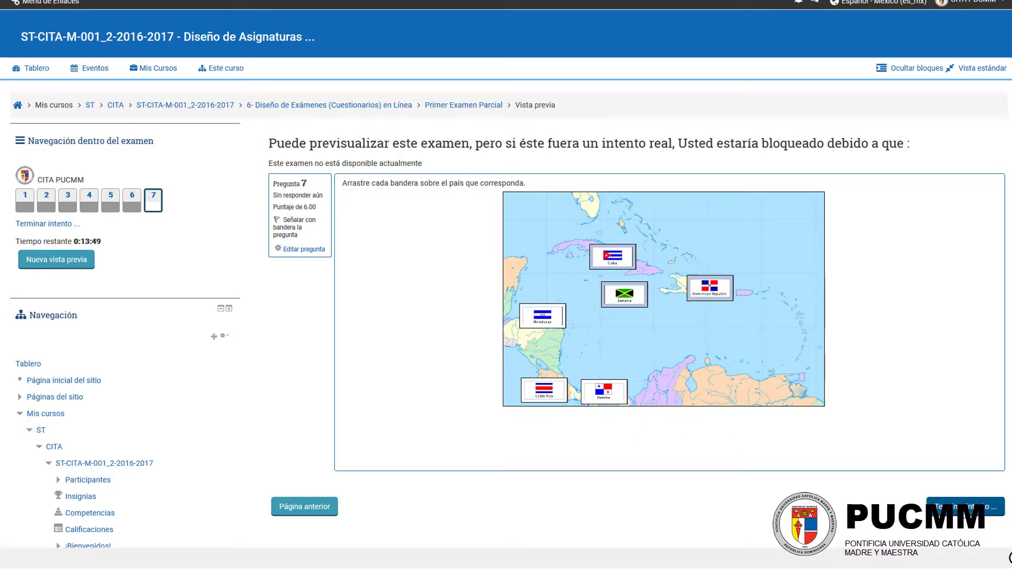
Step: Finish the preview attempt and submit all answers, confirming the submission
click(964, 511)
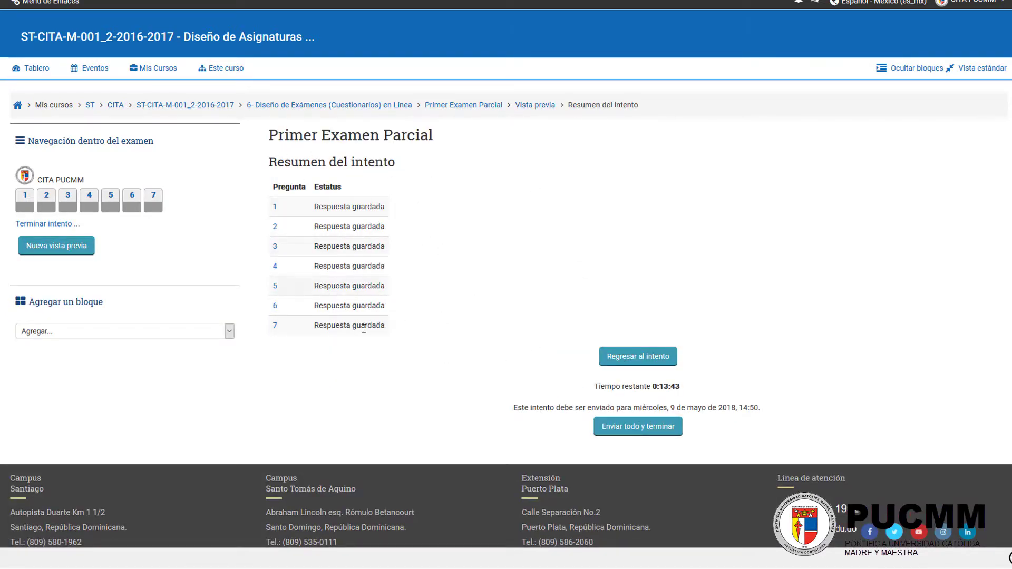
click(639, 432)
click(517, 389)
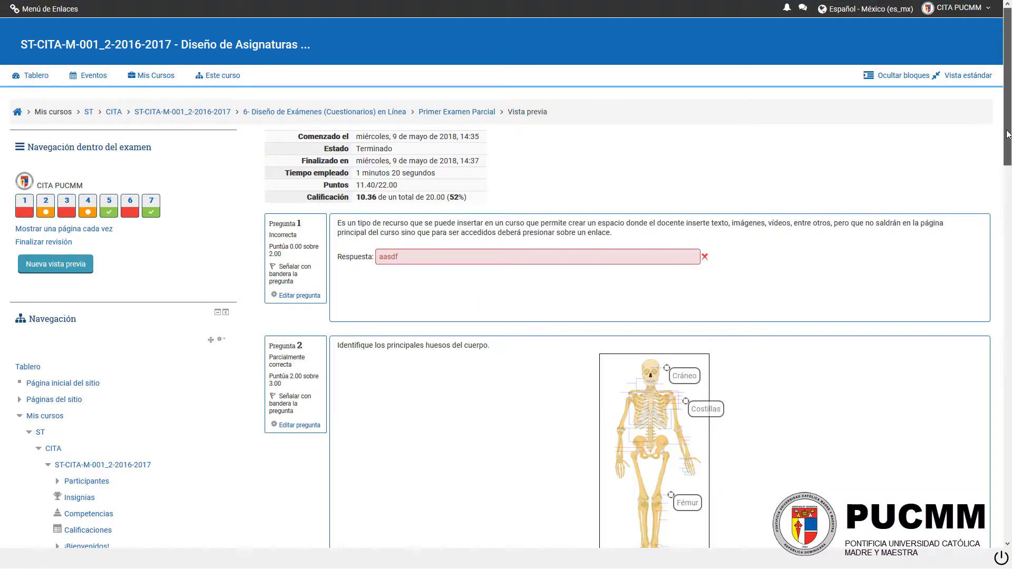
Step: Review the graded attempt from question 1 through the feedback on question 7, and return to the exam's attempt summary
scroll(798, 178, down, 2)
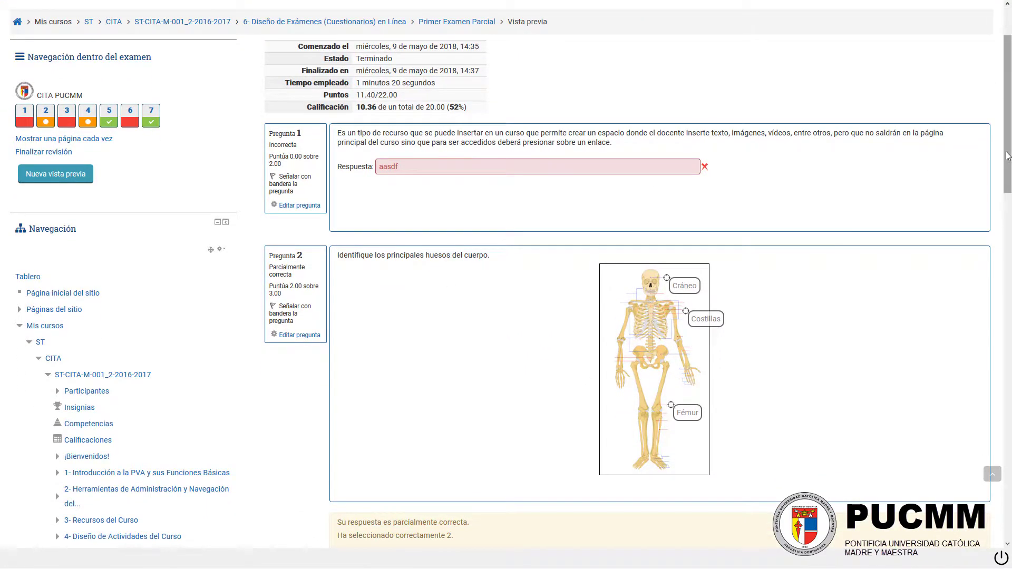
scroll(979, 232, down, 3)
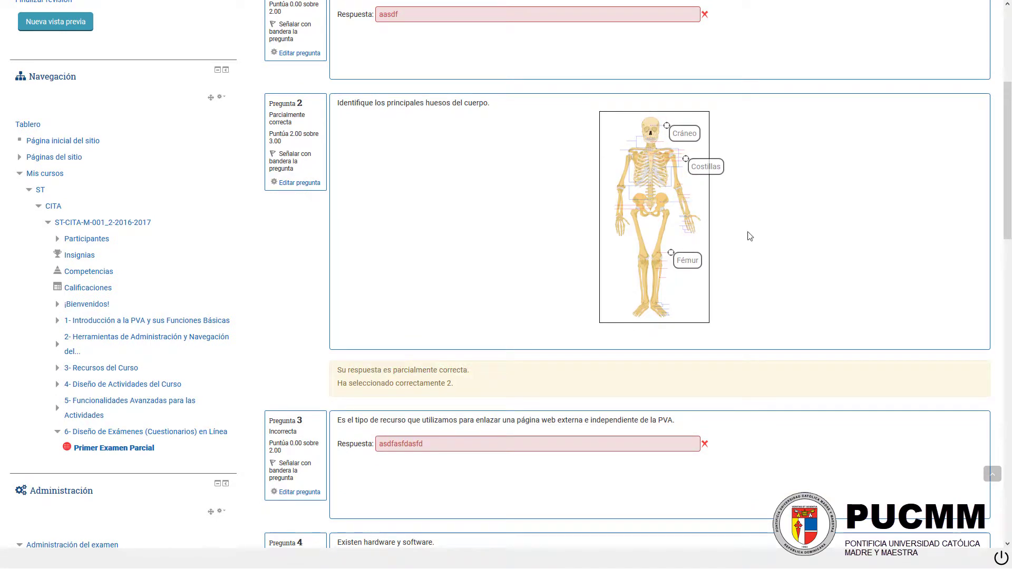
drag(1007, 224, 1007, 311)
scroll(779, 179, down, 2)
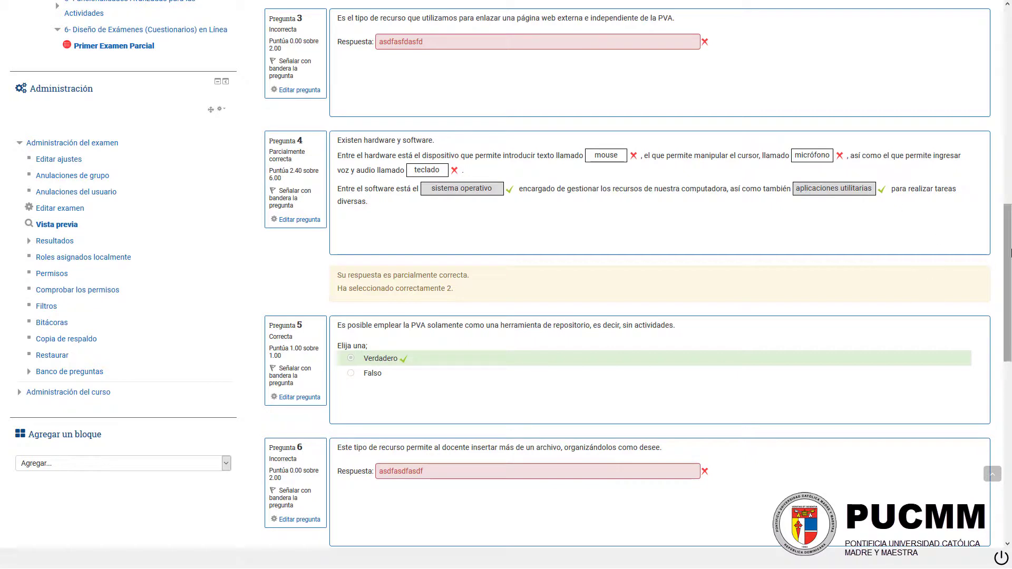
drag(1010, 257, 1011, 348)
scroll(906, 380, down, 2)
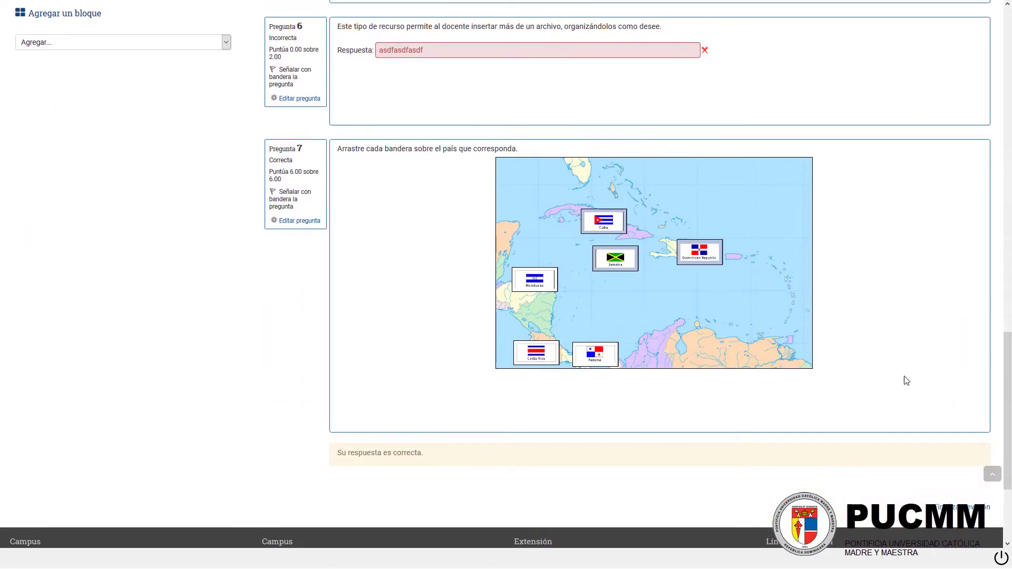
drag(424, 451, 337, 453)
click(419, 447)
scroll(905, 459, down, 2)
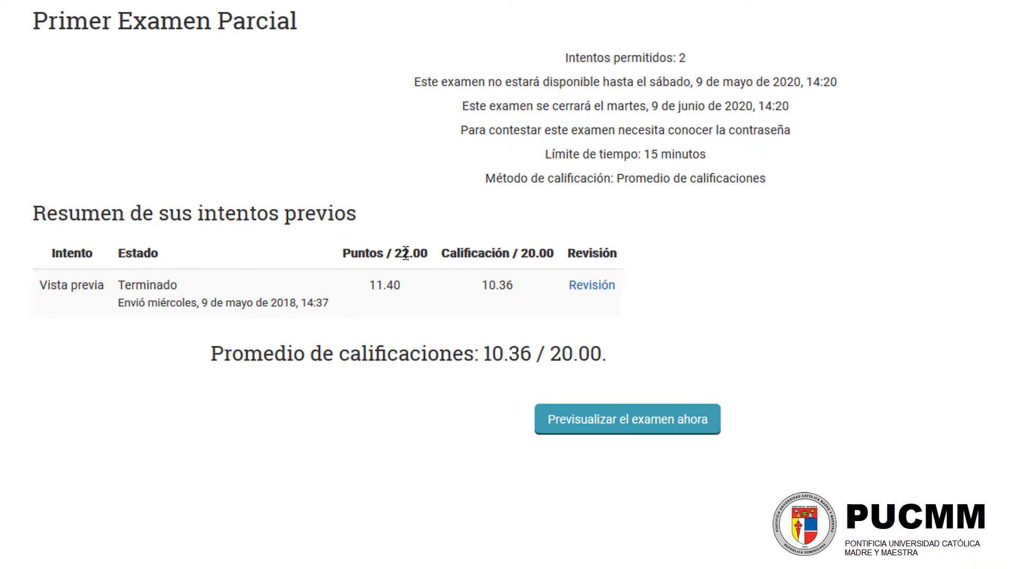
Step: Examine the points and grade obtained for the preview attempt against their maximums in the summary of previous attempts
double_click(405, 253)
drag(402, 288, 366, 291)
click(417, 274)
drag(546, 255, 442, 254)
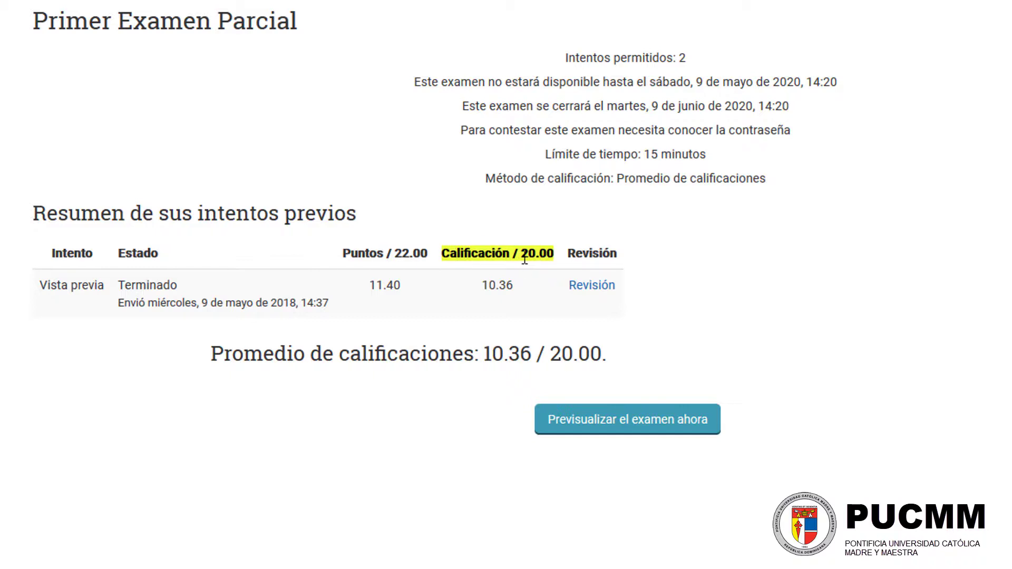
drag(521, 255, 553, 254)
click(512, 282)
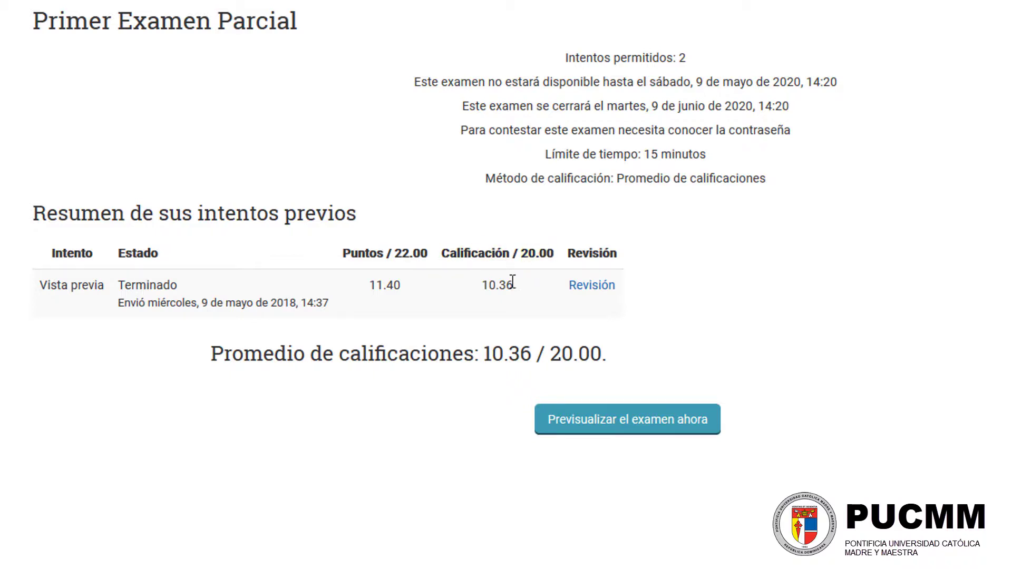
click(491, 284)
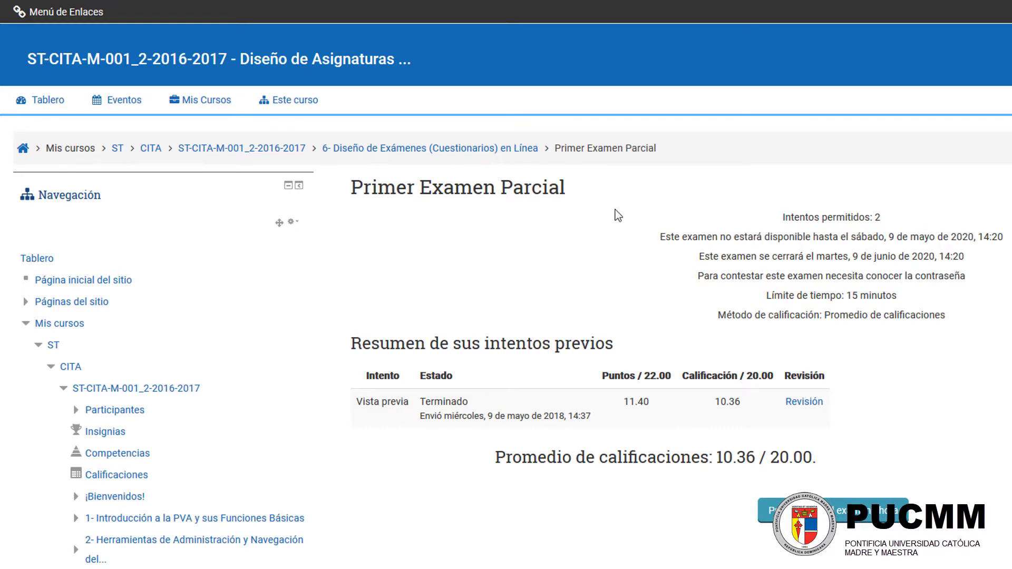
Step: Reopen Primer Examen Parcial from the course page, and view the Examen Seguro options in the site's links menu
click(246, 154)
scroll(696, 345, down, 8)
scroll(698, 348, down, 20)
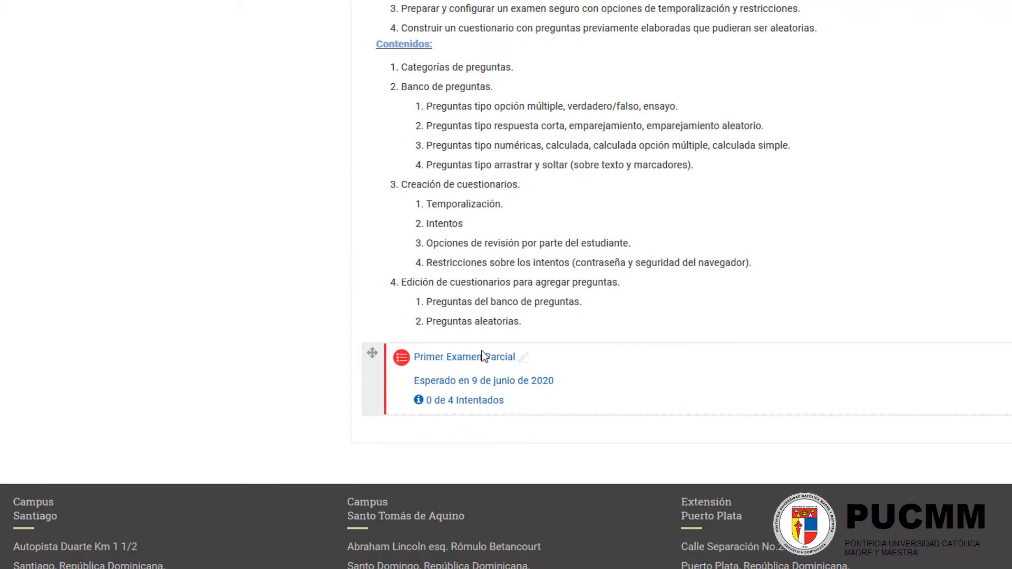
click(471, 362)
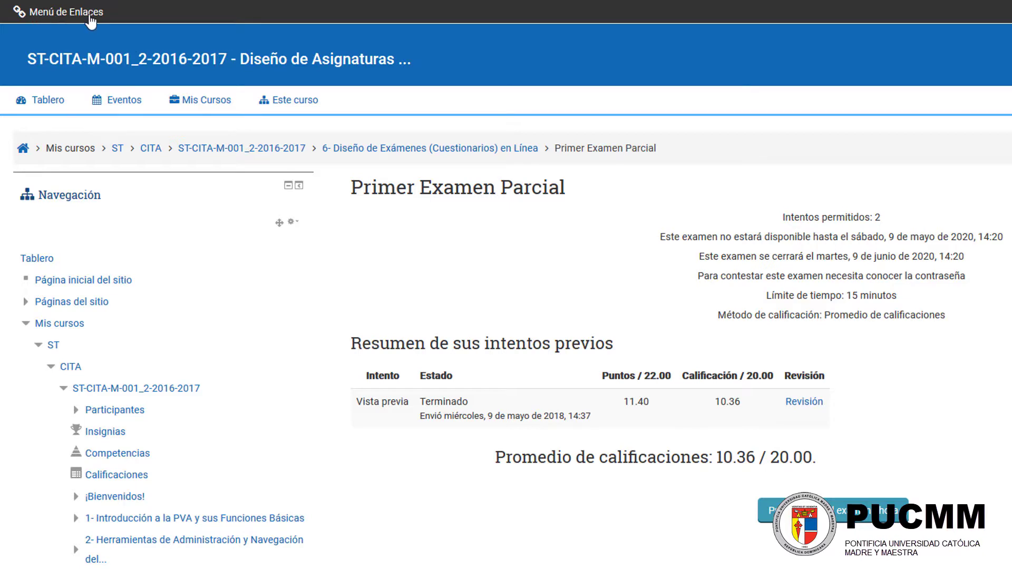
click(87, 13)
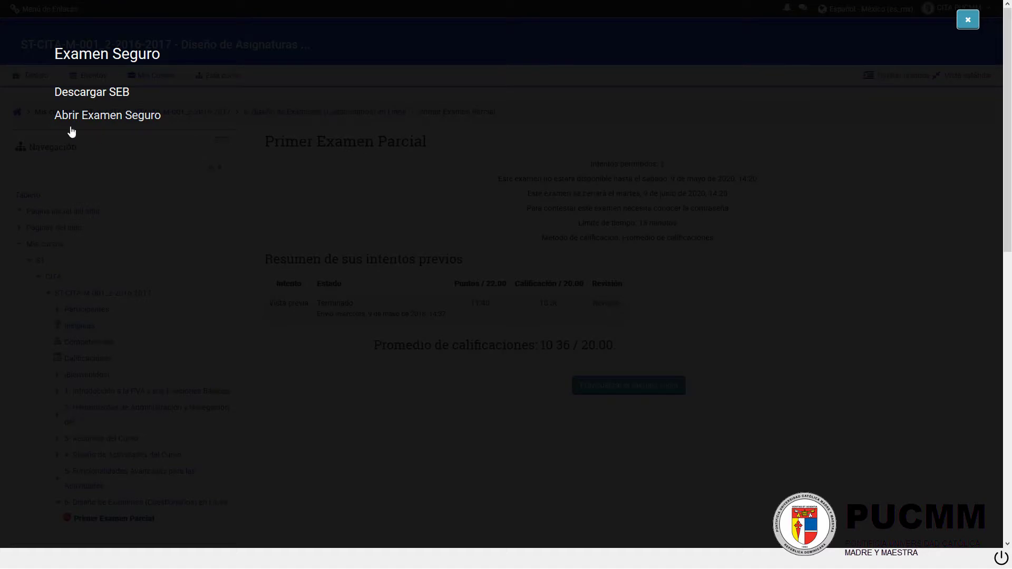
click(963, 23)
Step: In the exam settings' extra restrictions on attempts, set Seguridad del navegador to "Requerir empleo de navegador seguro"
scroll(350, 191, down, 8)
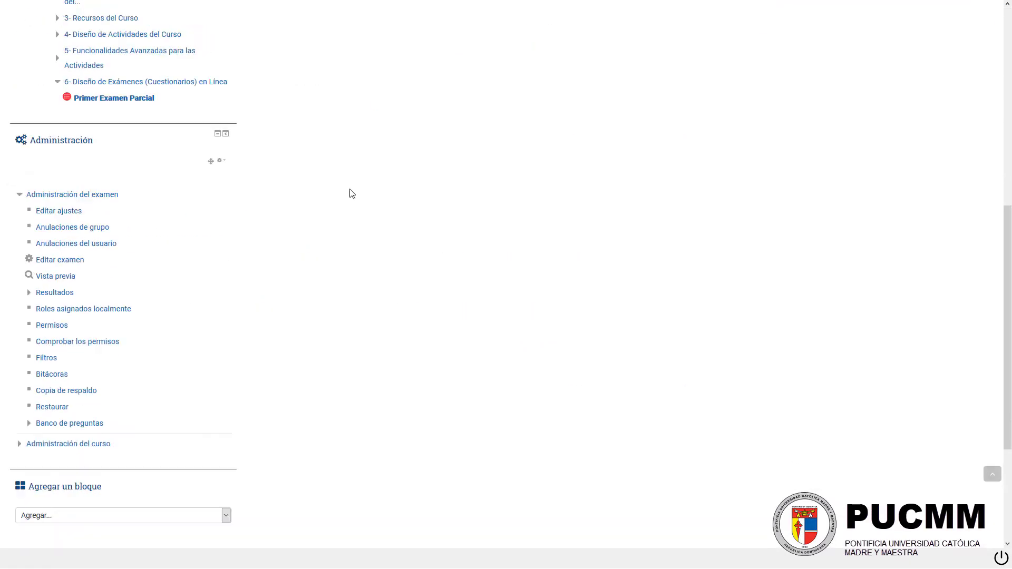
click(61, 216)
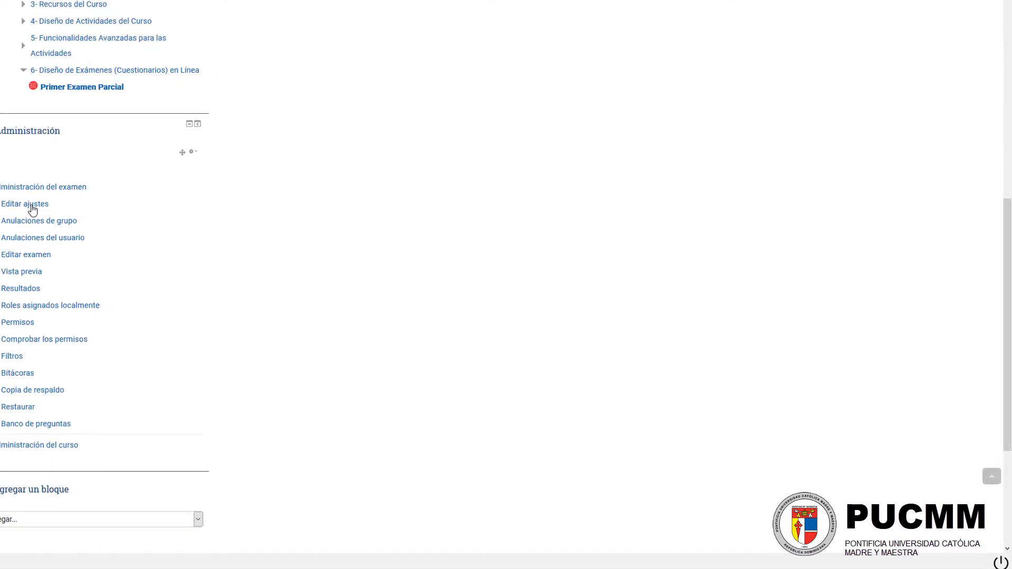
scroll(107, 105, down, 7)
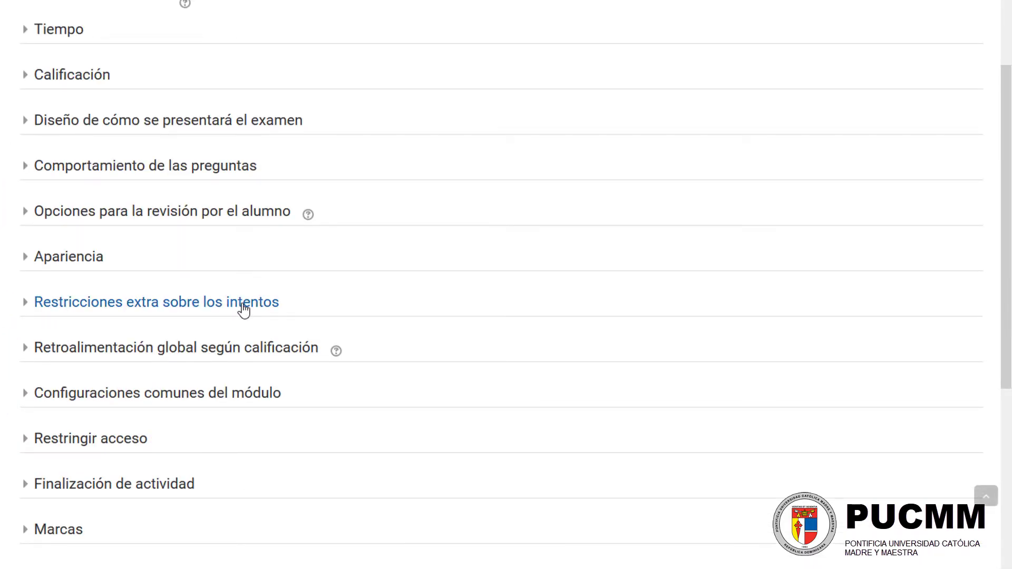
click(243, 308)
scroll(222, 300, down, 3)
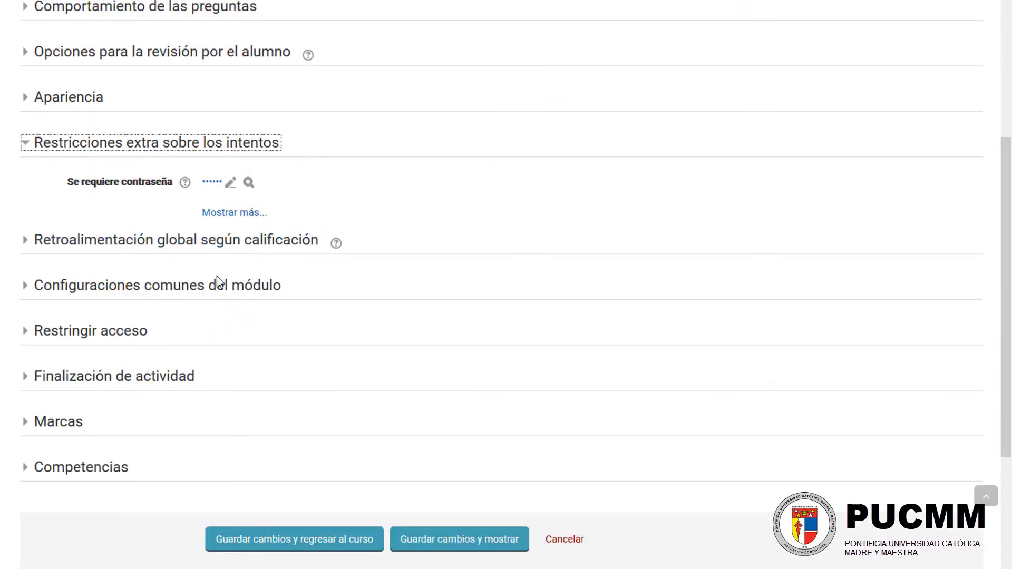
click(214, 214)
scroll(210, 207, down, 5)
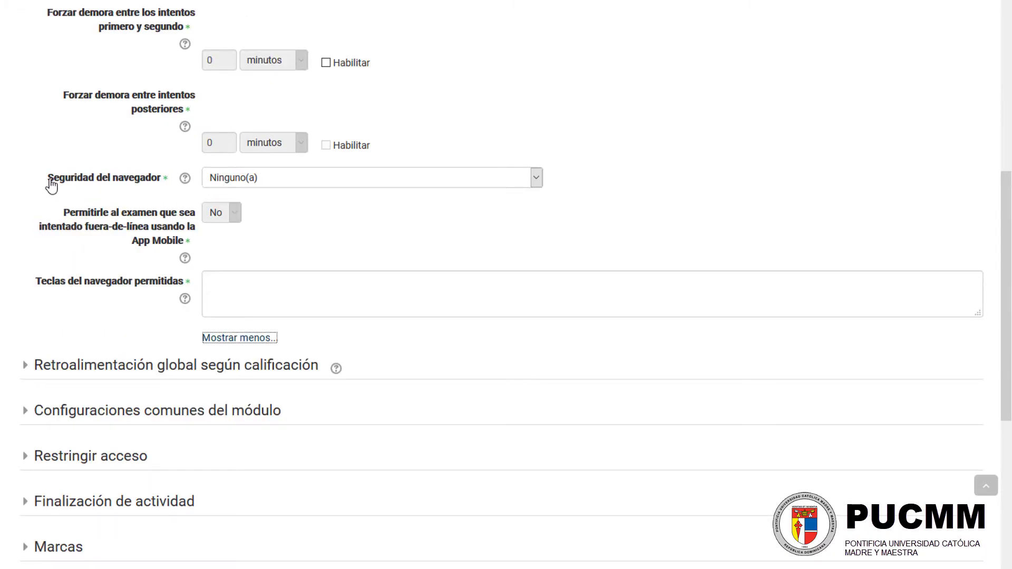
click(261, 182)
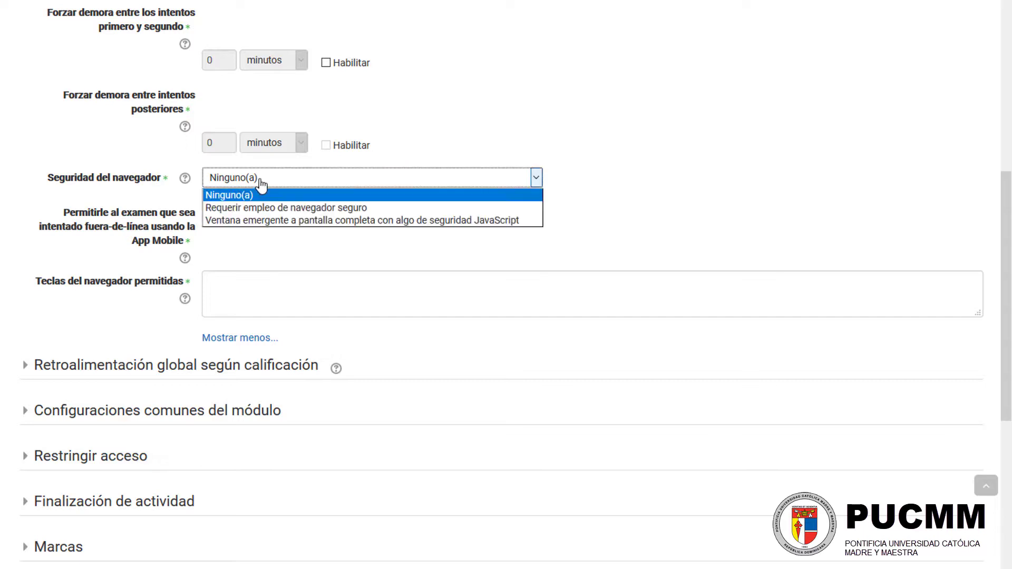
click(388, 212)
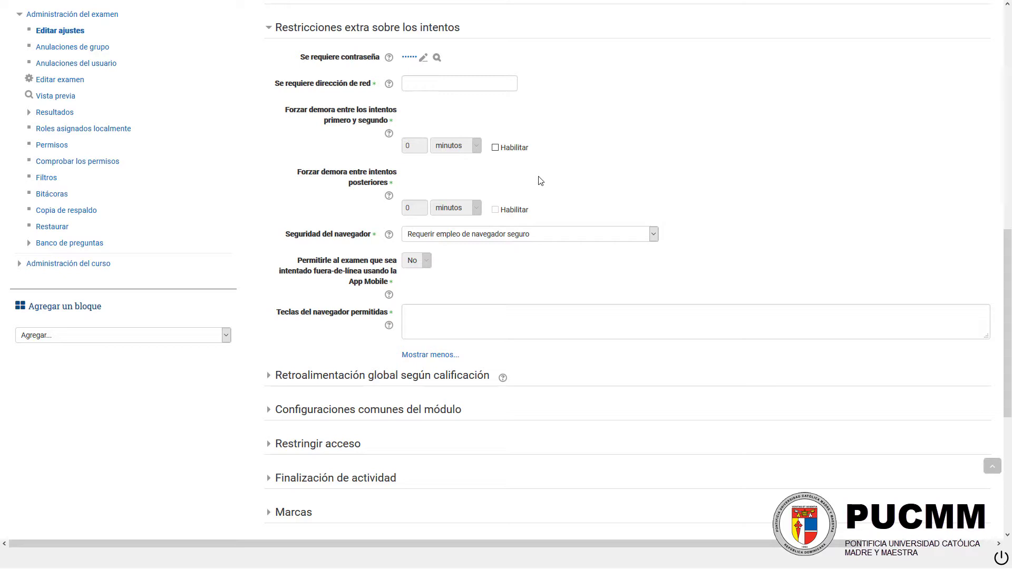
Step: Expand the exam's "Retroalimentación global según calificación" settings
scroll(496, 188, down, 3)
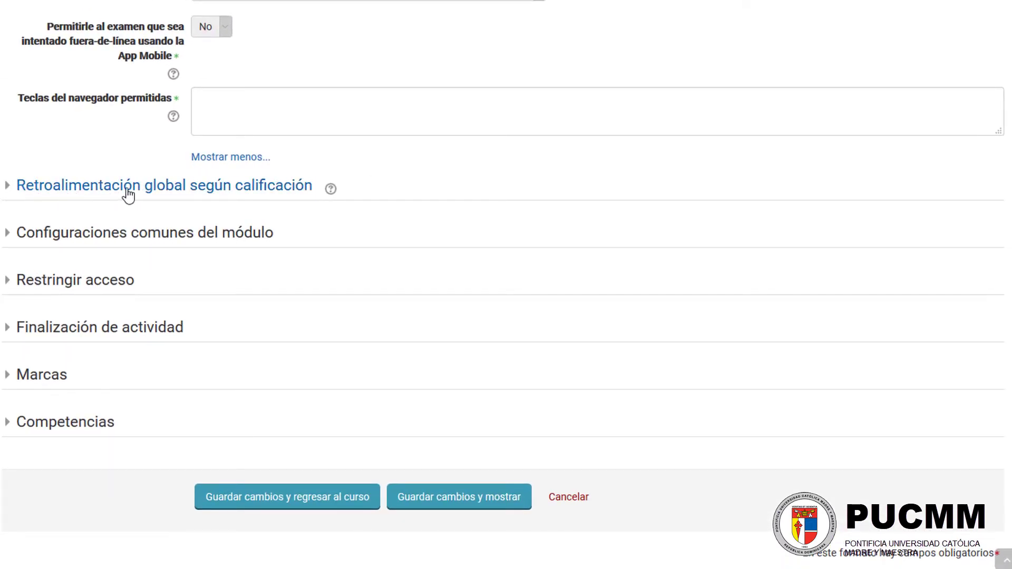
click(283, 195)
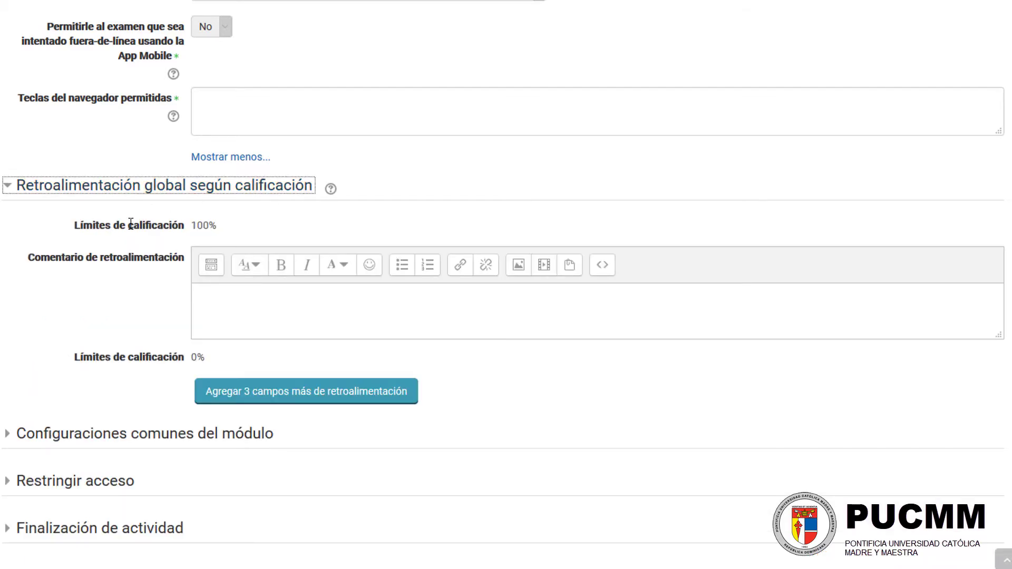
click(240, 304)
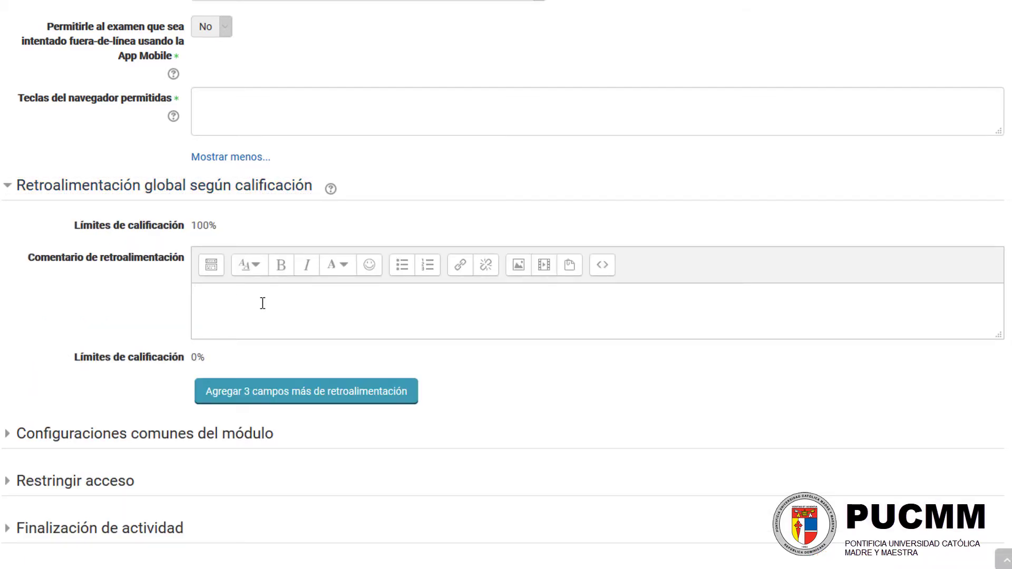
text(asdfasdfasdfasdfasdfsfd)
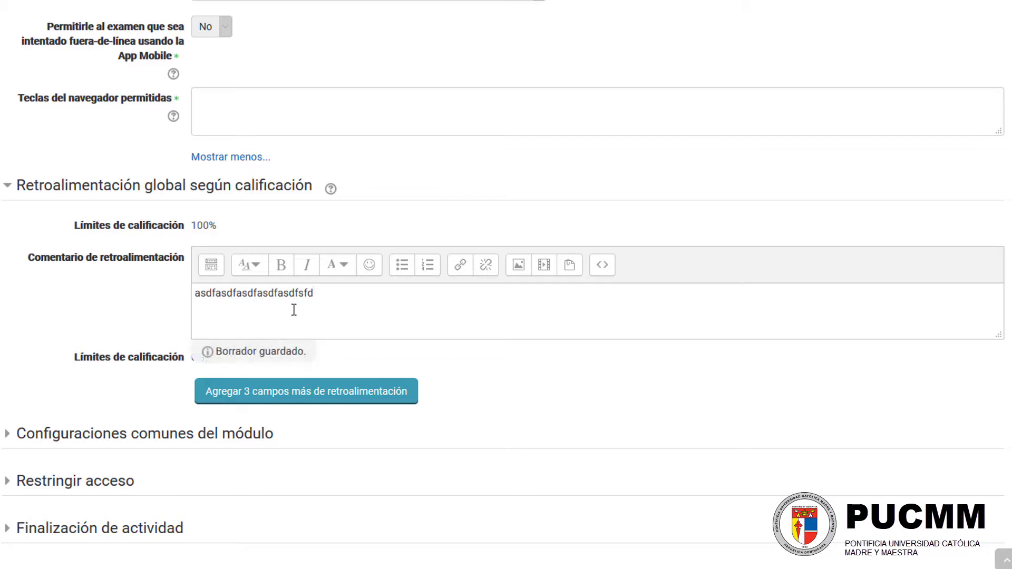
key(ctrl+a)
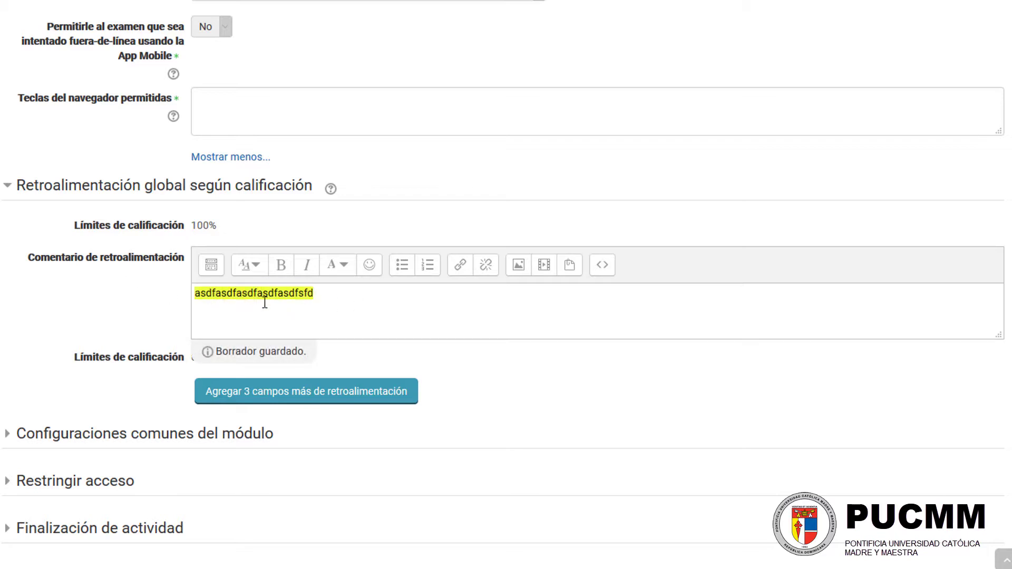
key(BackSpace)
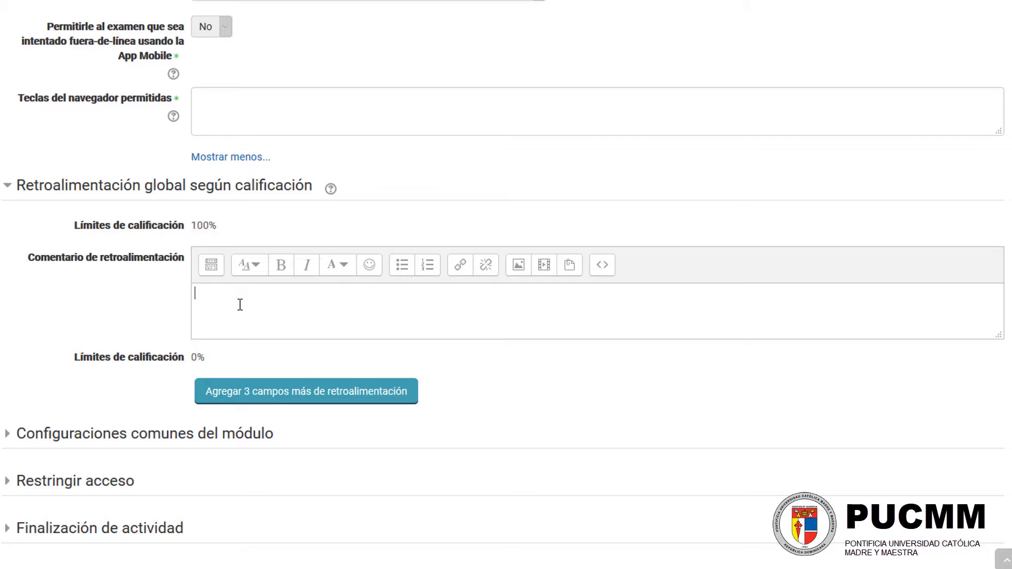
Step: Write "PRESIONE AQUÍ PARA SALIR Y CERRAR EL NAVEGADOR DE EXAMEN SEGURO." as the overall feedback comment
text(PRESIONE AQUÍ PARA SALIR Y )
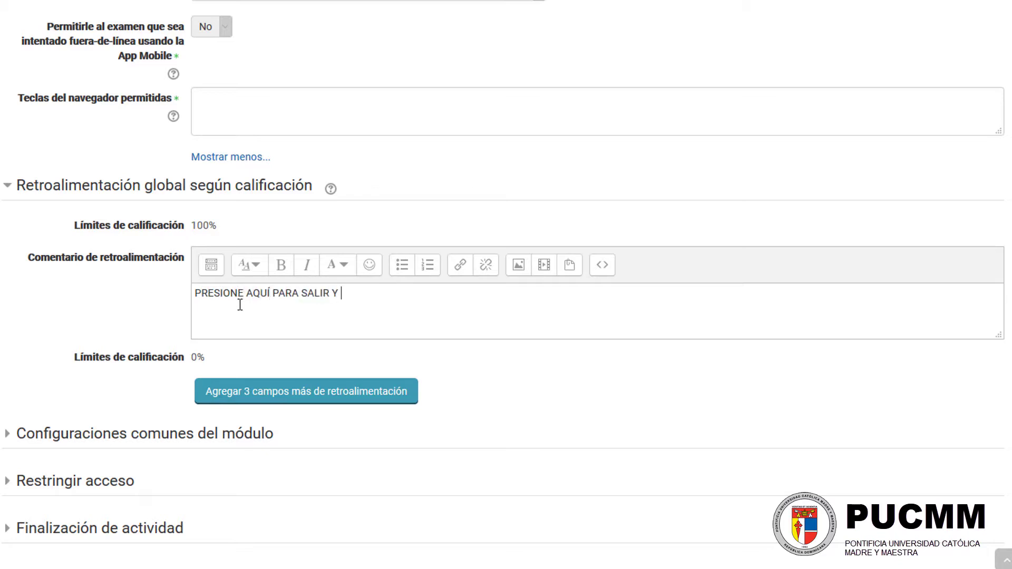
text(CERRAR EL NAVEG)
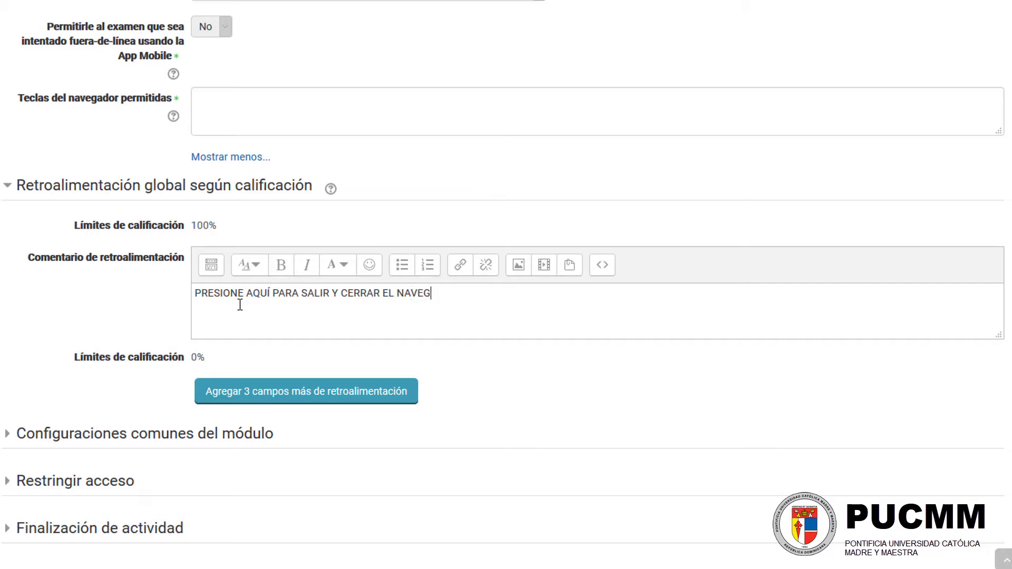
text(ADOR DE EXAMEN SEGU)
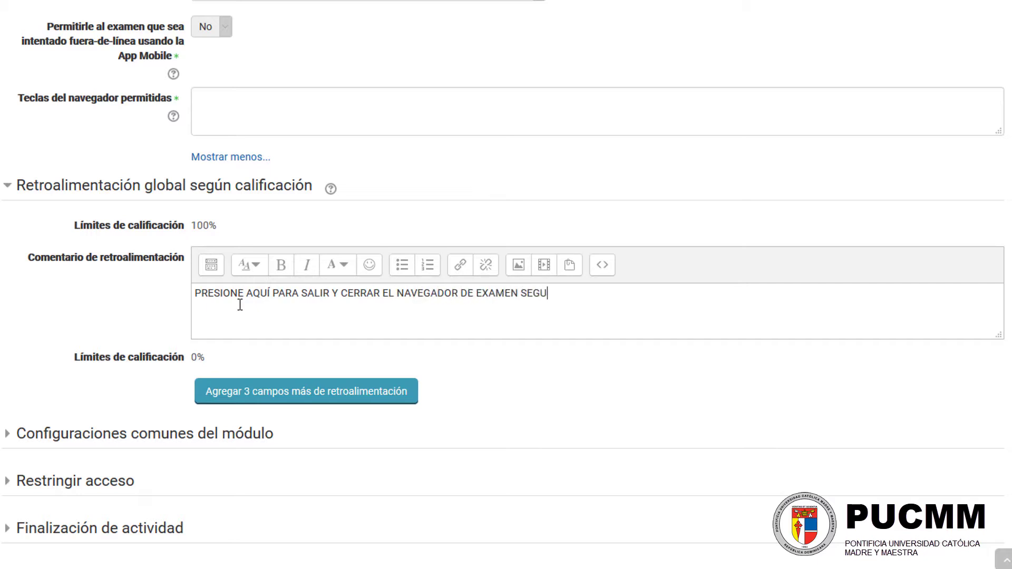
text(RO.)
drag(600, 294, 194, 293)
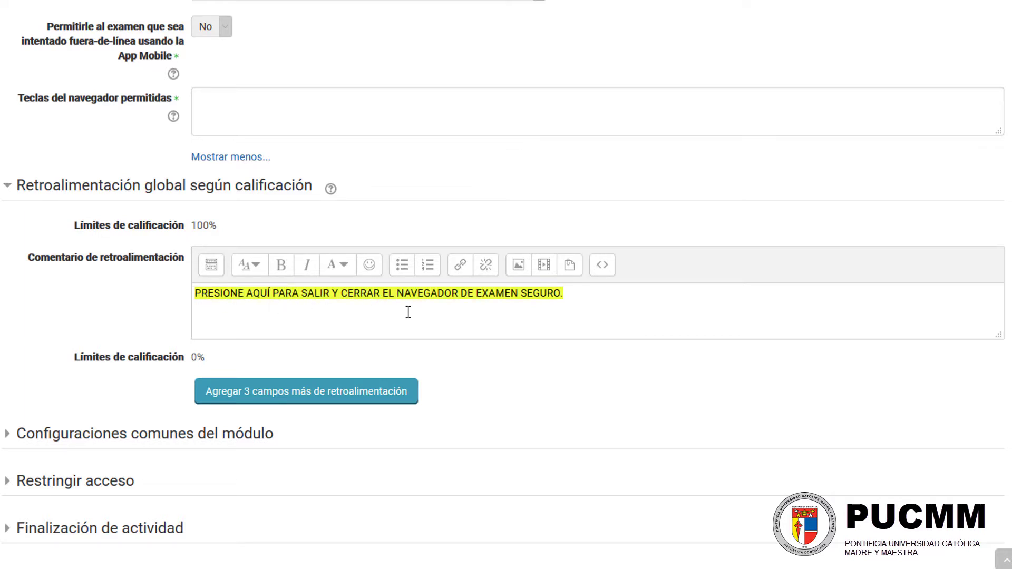
click(462, 271)
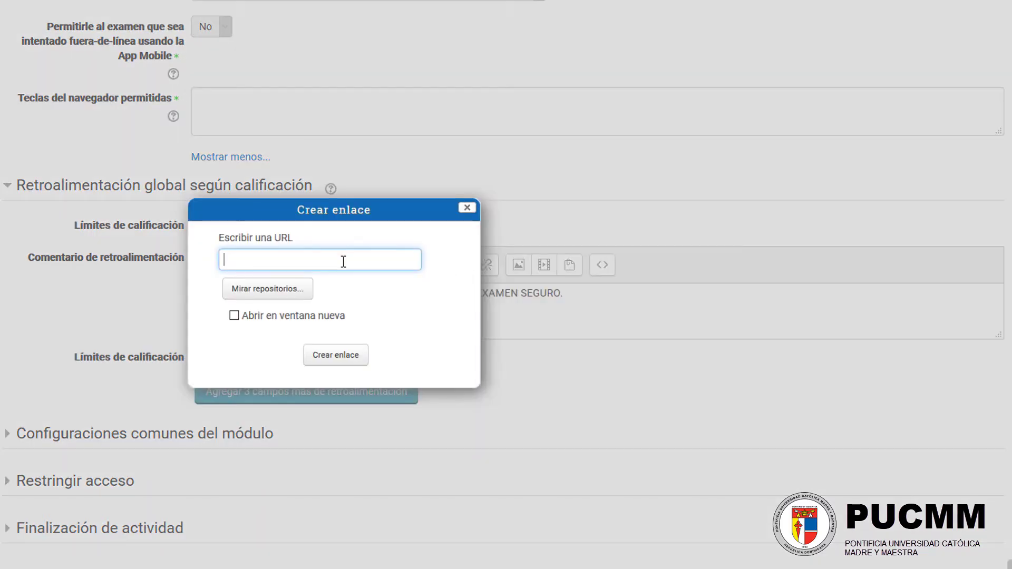
text(HTTP)
key(BackSpace)
key(BackSpace)
key(BackSpace)
key(BackSpace)
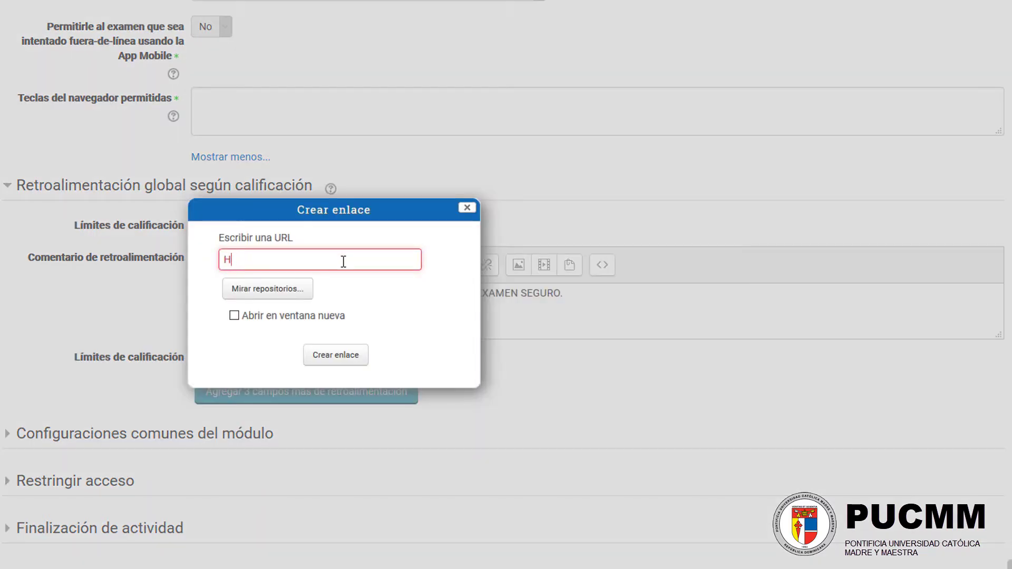
text(http)
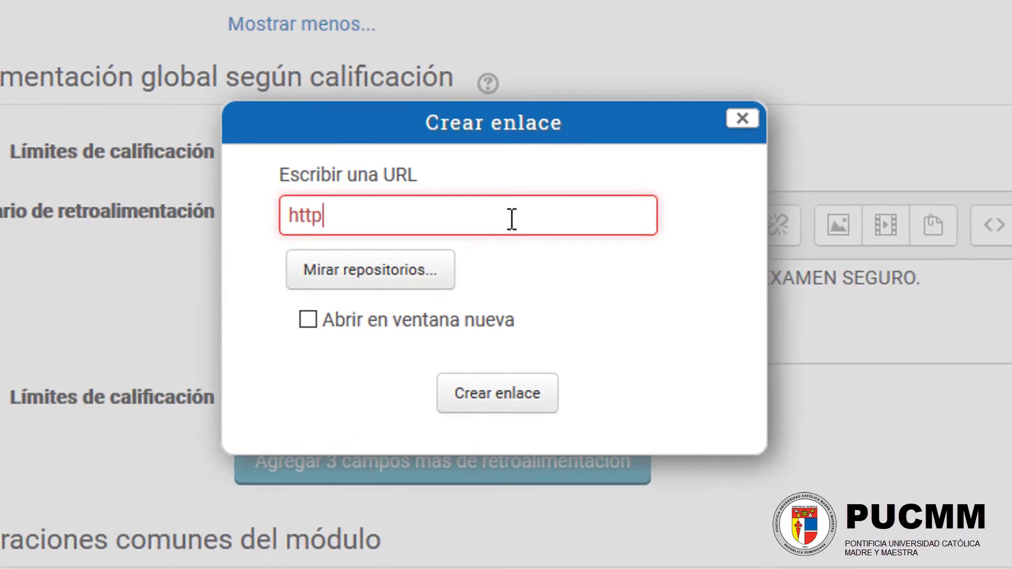
text(s:/)
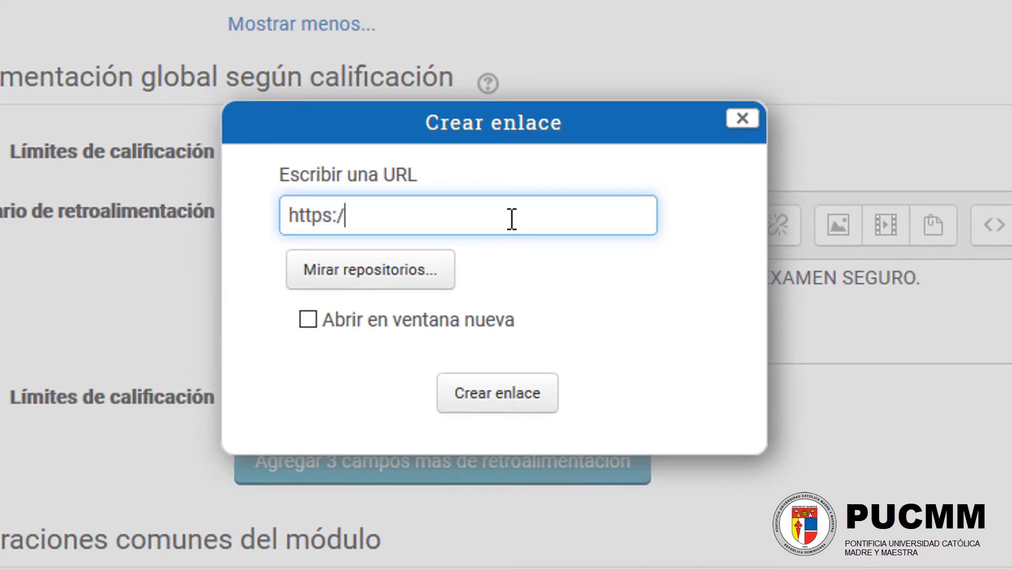
text(/www)
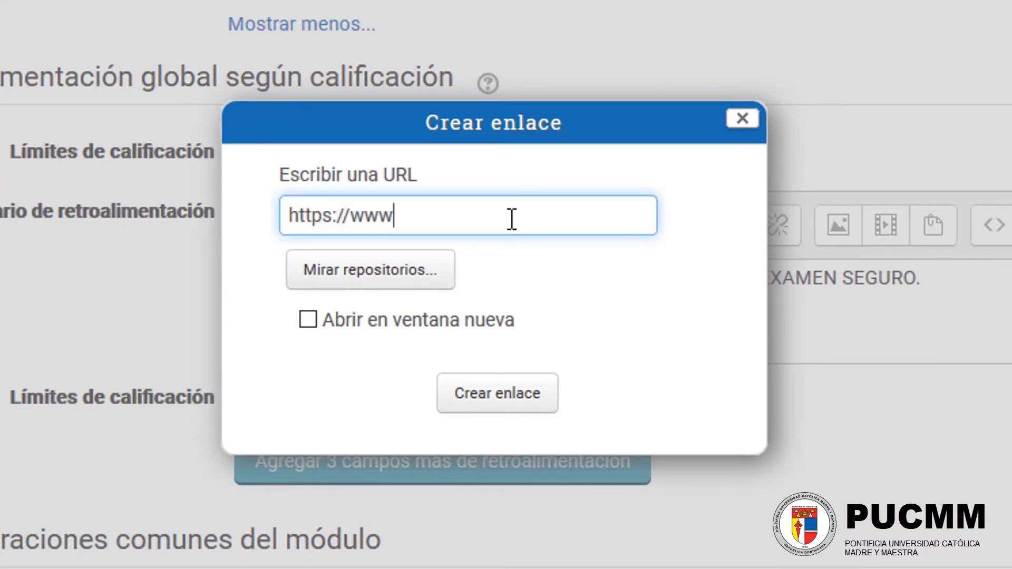
text(.pucmm.edu.do)
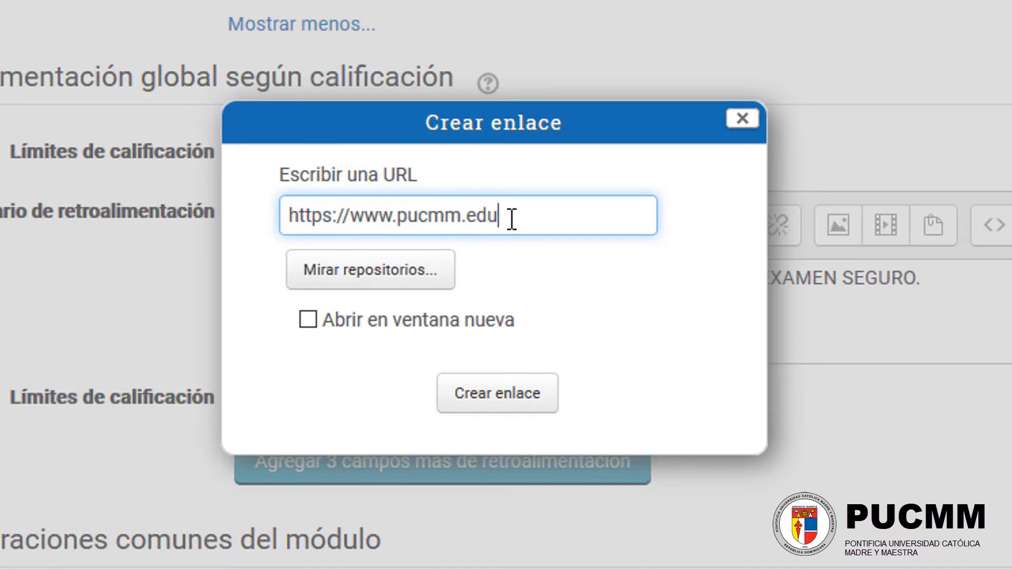
click(484, 397)
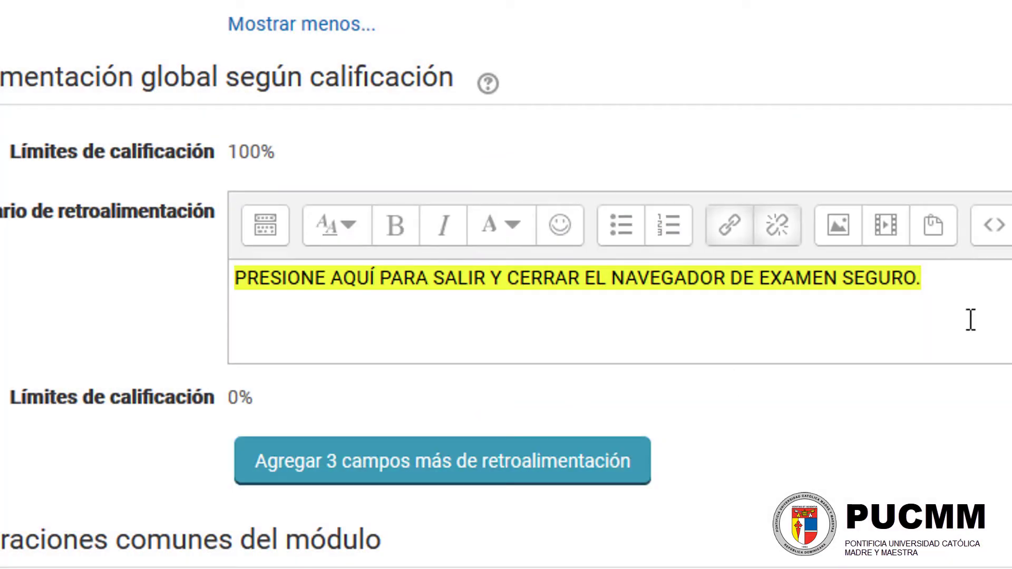
click(984, 292)
triple_click(369, 278)
click(569, 279)
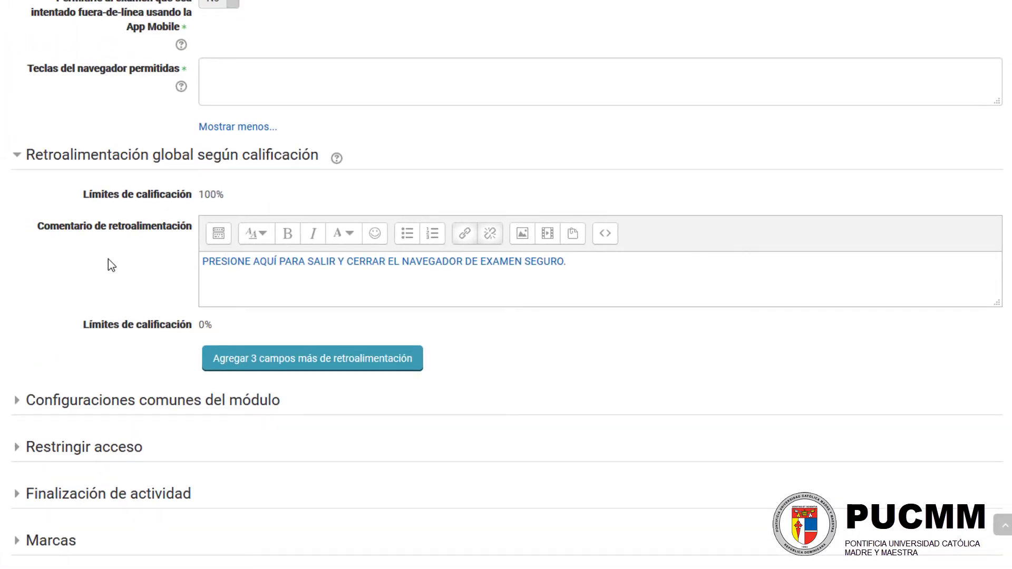
Step: Save and display the exam, and start a timed preview attempt
scroll(108, 258, down, 3)
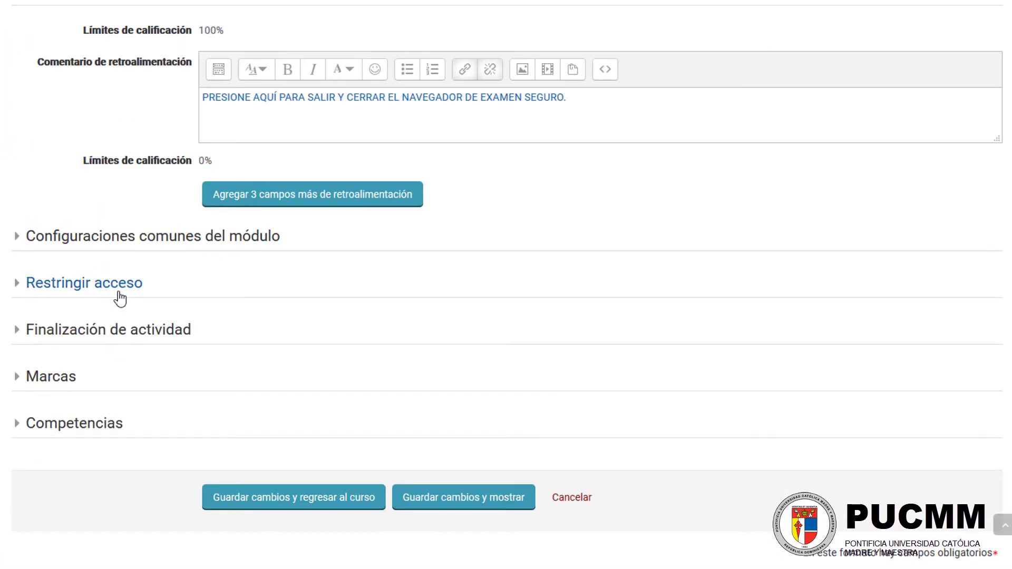
click(454, 495)
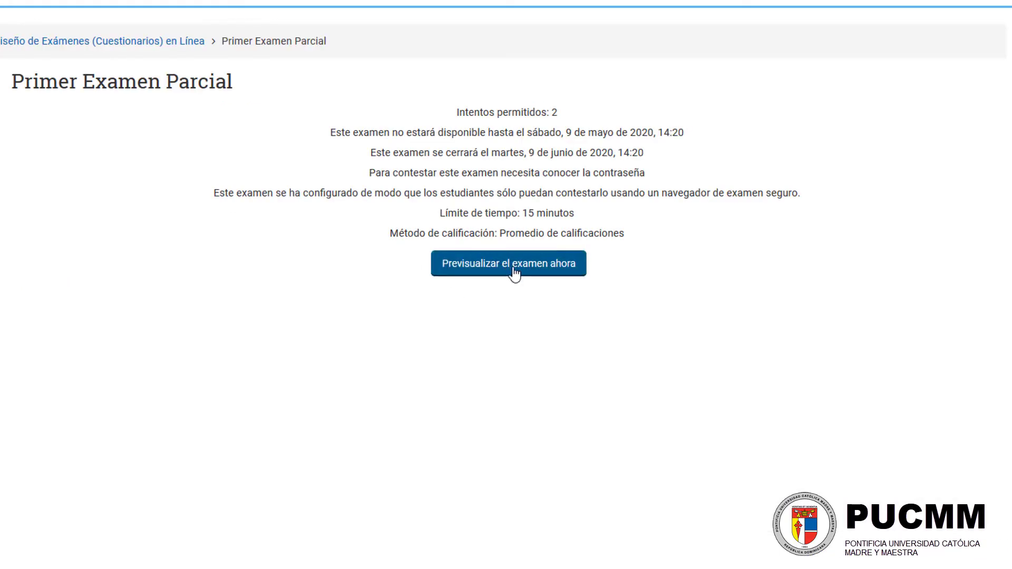
click(499, 275)
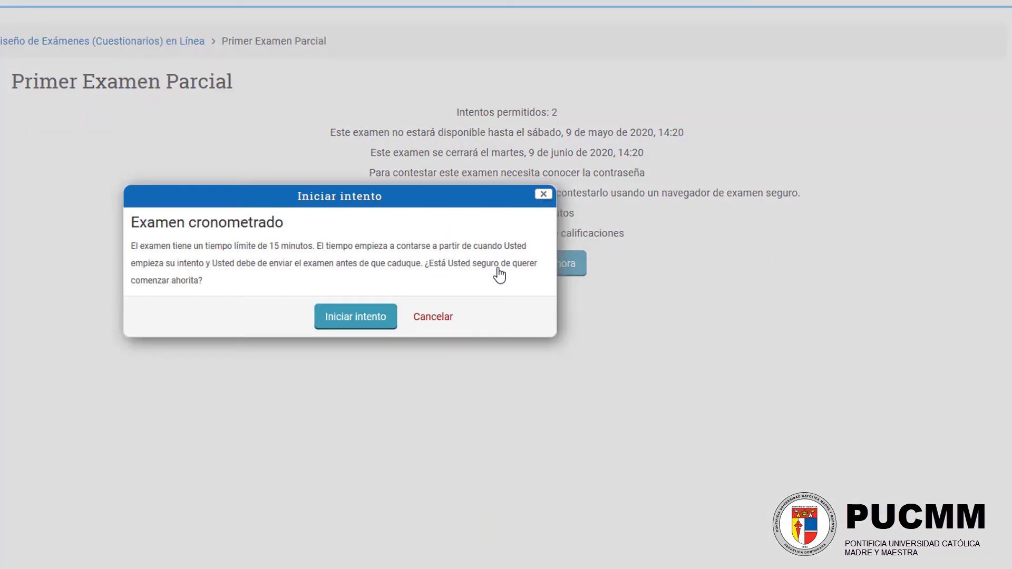
click(357, 319)
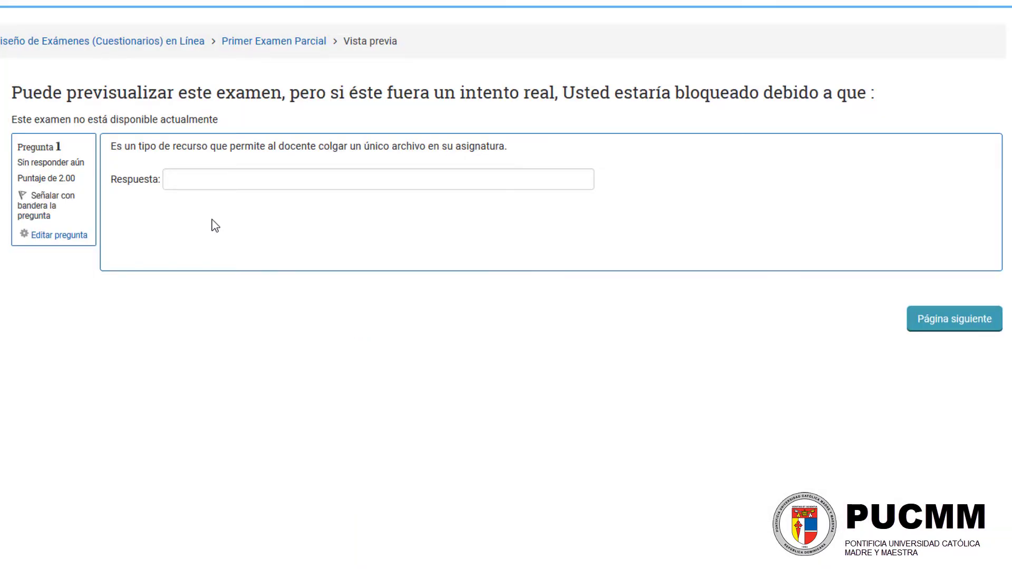
Step: Finish the preview attempt without answering any question, and submit it for grading
scroll(690, 325, down, 6)
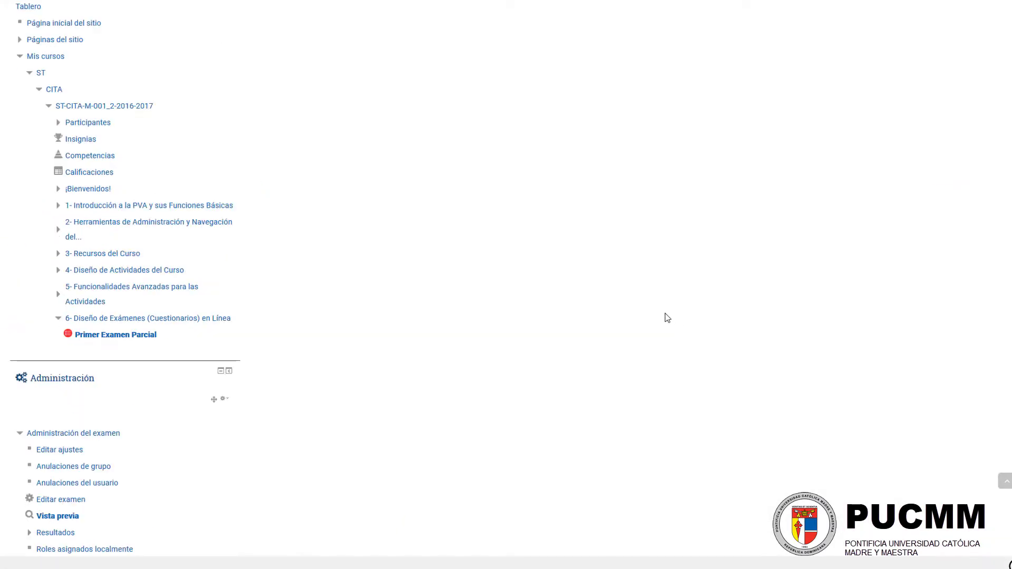
scroll(668, 316, up, 6)
click(154, 209)
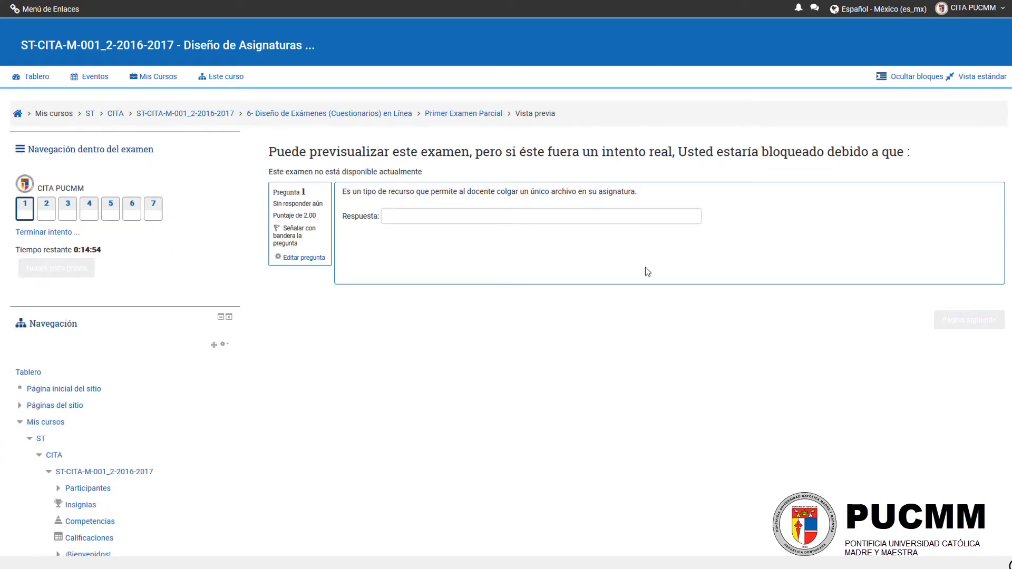
click(47, 233)
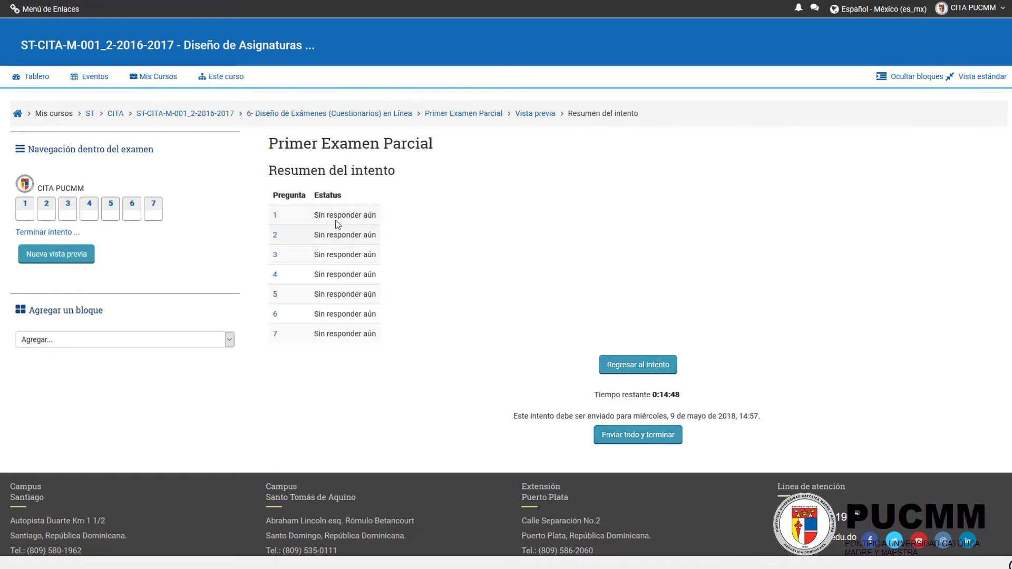
click(623, 441)
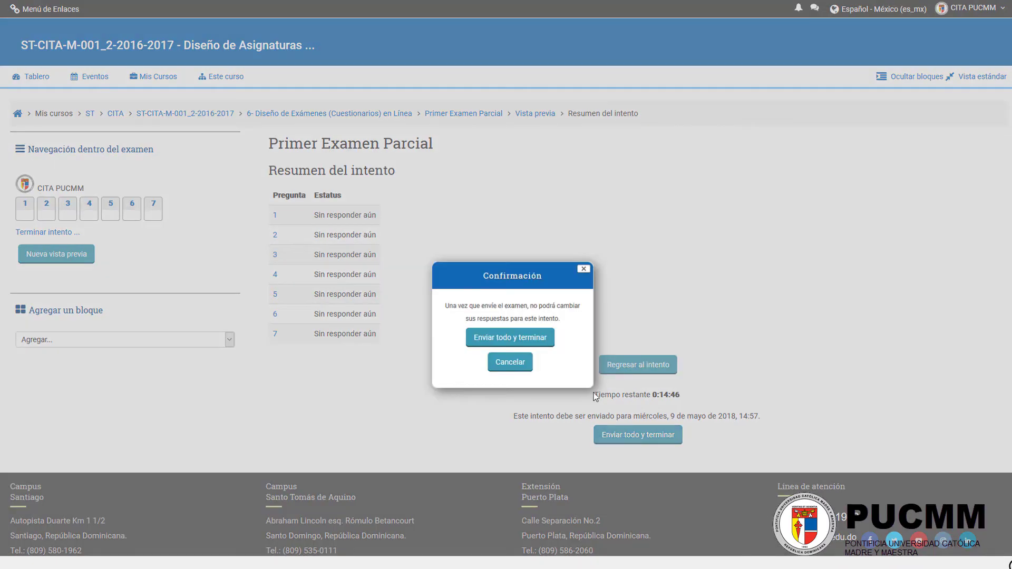
click(510, 339)
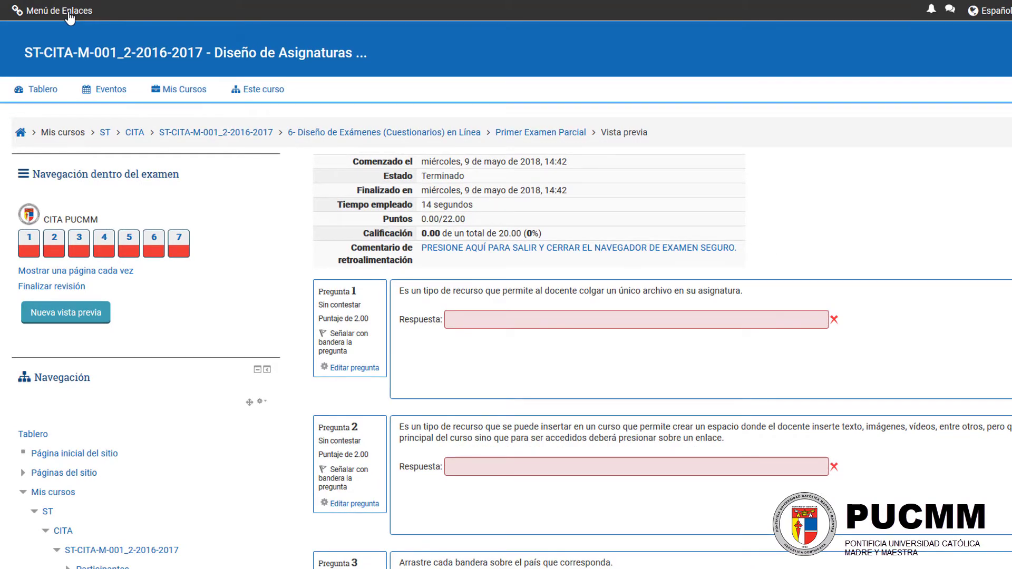
Step: View the Examen Seguro options in the site's links menu, and examine the feedback link in the finished attempt and exam summary
click(69, 14)
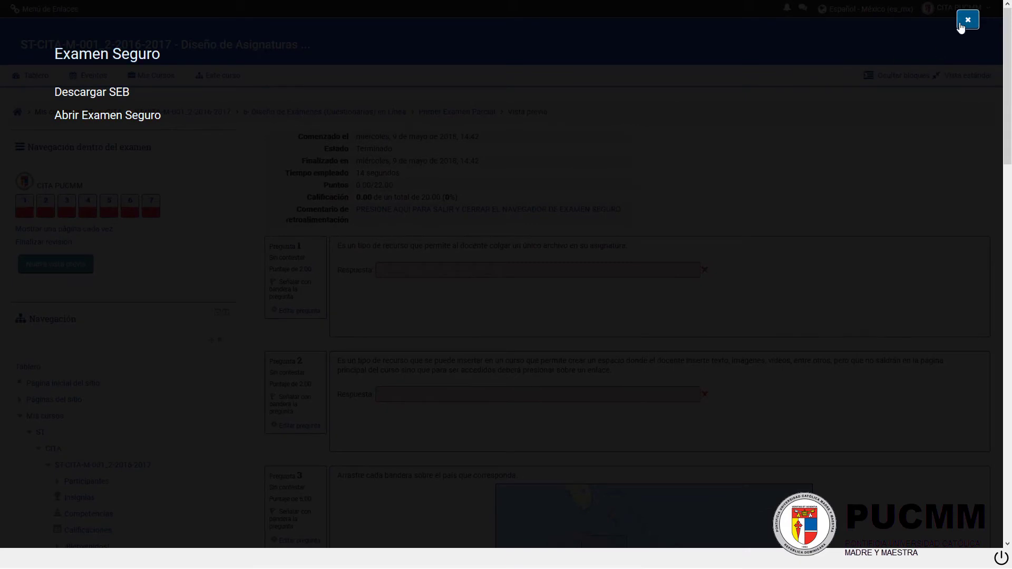
click(1008, 19)
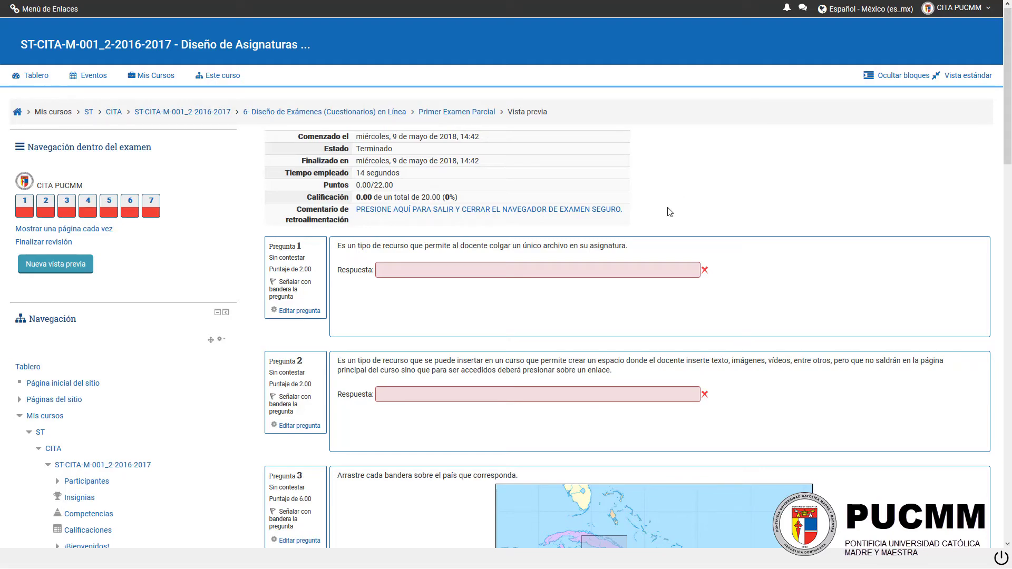
scroll(670, 212, down, 20)
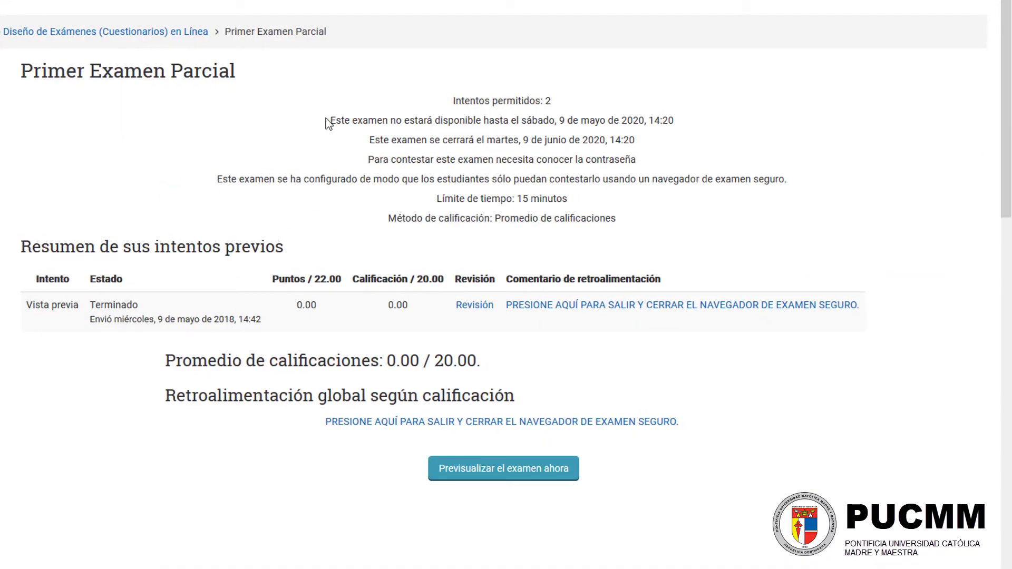
scroll(251, 164, down, 2)
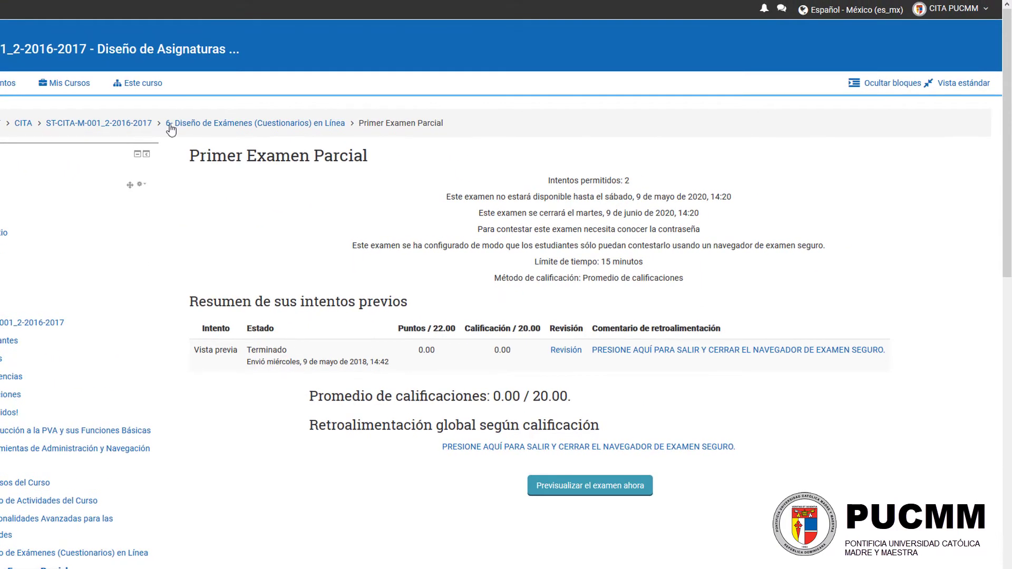
Step: Return to the course ST-CITA-M-001_2-2016-2017 and open Primer Examen Parcial from its section on online exams
click(101, 126)
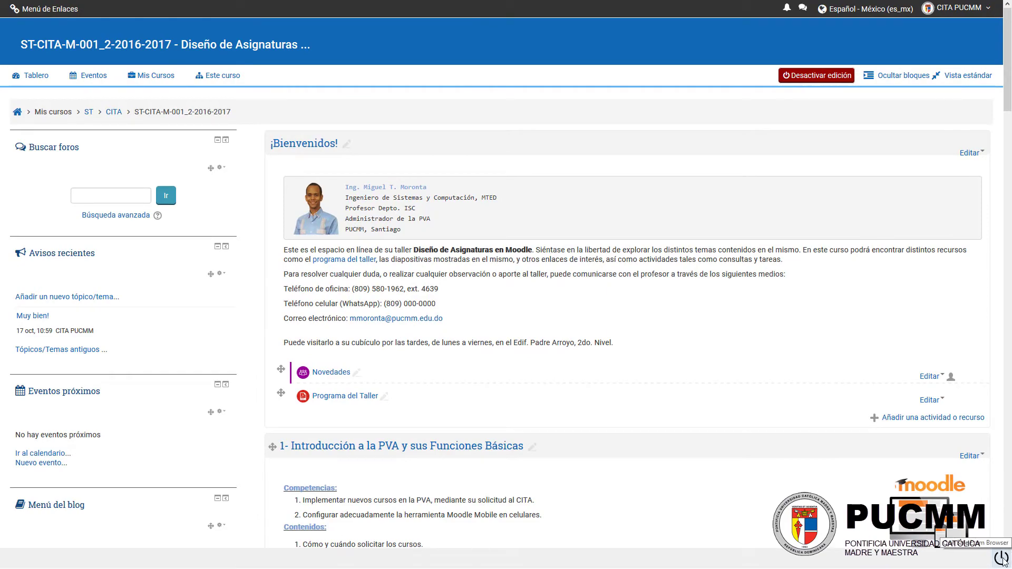
scroll(606, 275, down, 20)
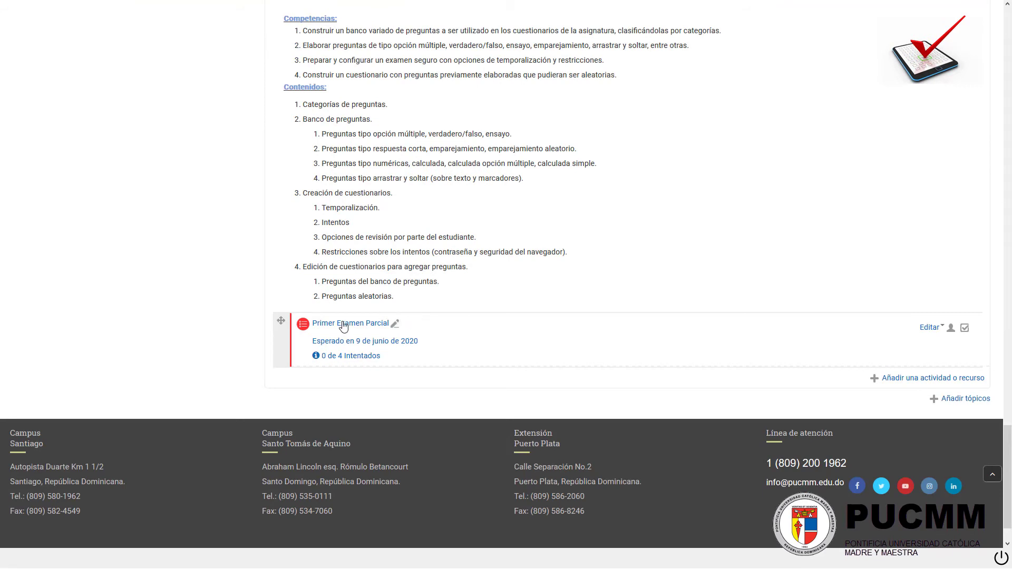
click(343, 323)
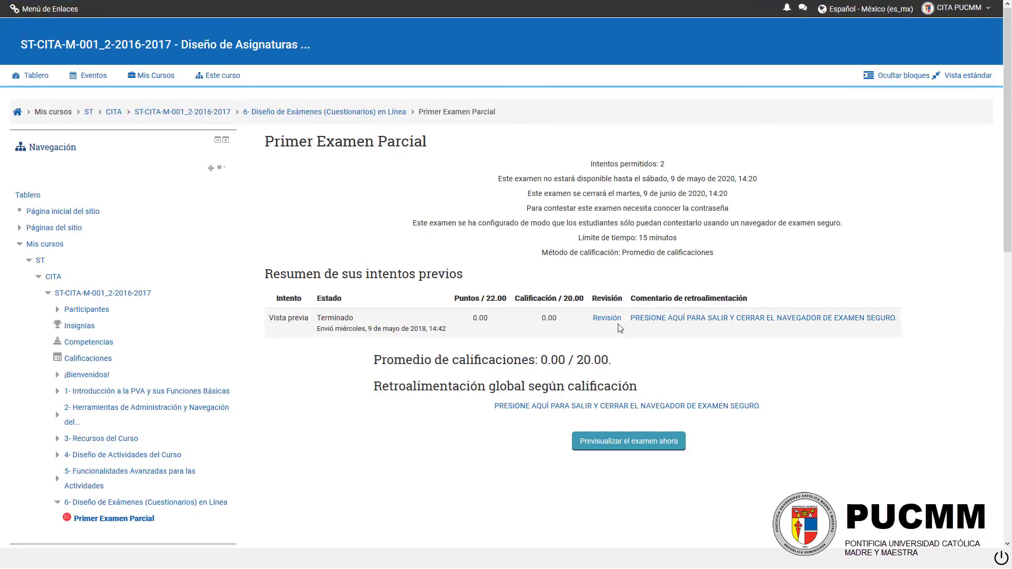